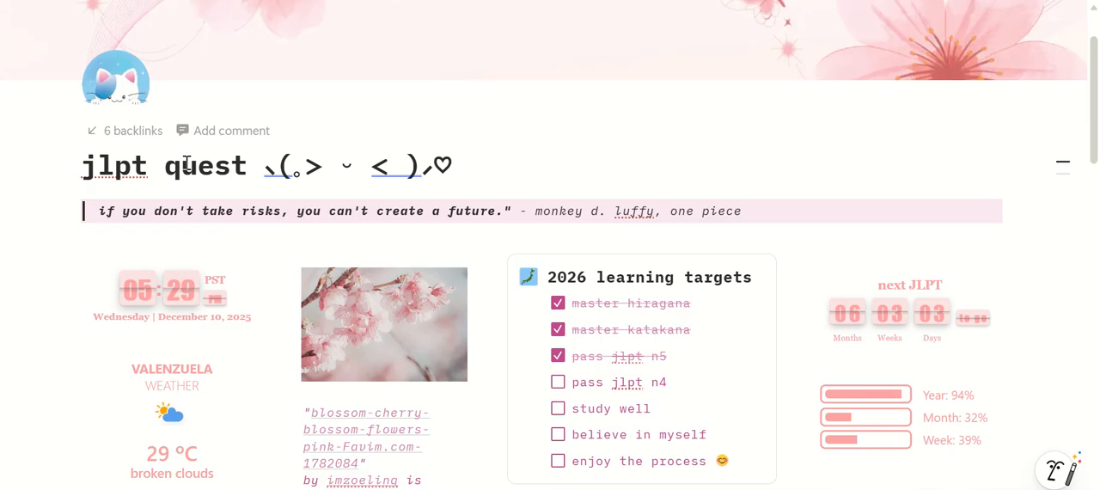
double_click(110, 162)
double_click(108, 161)
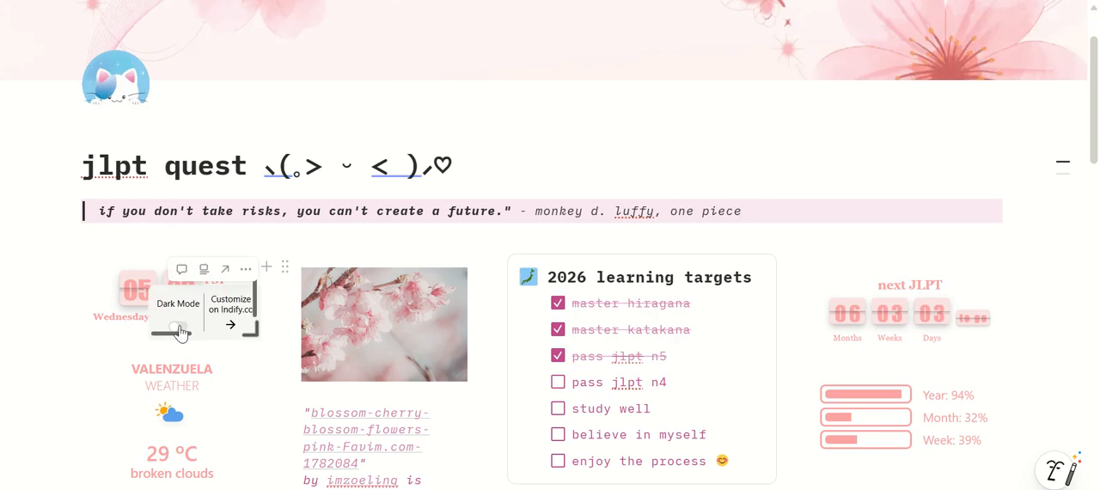
Switch the clock, next JLPT countdown and year/month/week progress widgets to dark mode
left_click(179, 327)
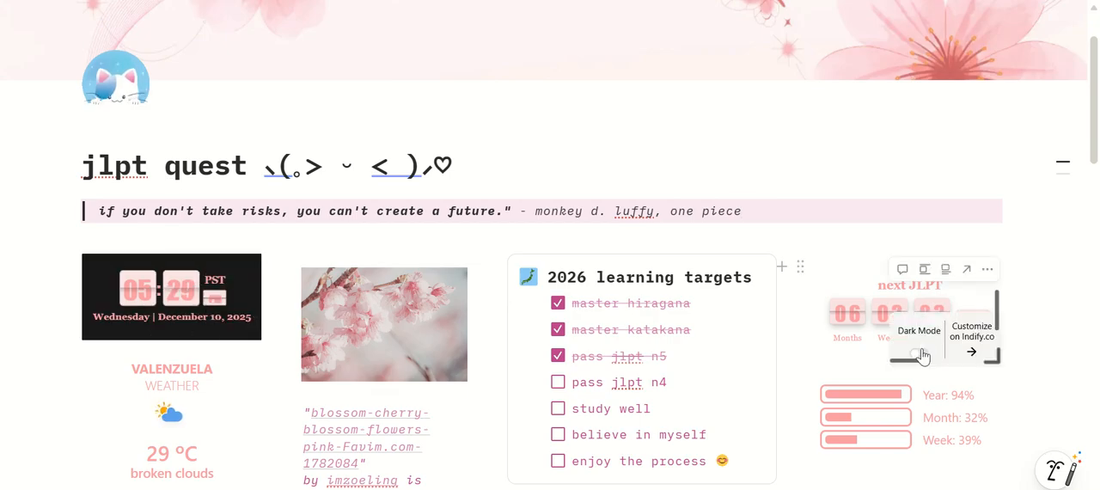
left_click(918, 351)
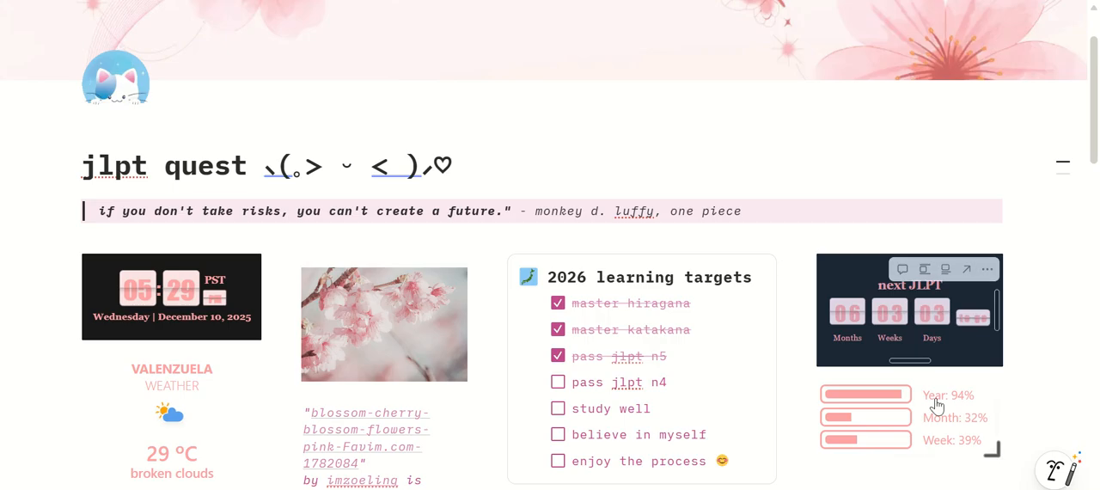
left_click(921, 446)
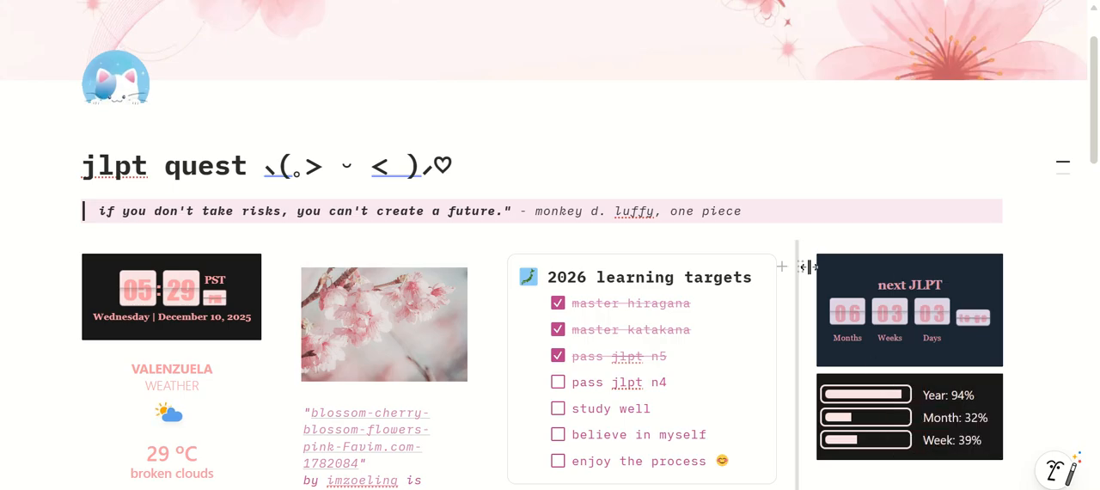
double_click(115, 167)
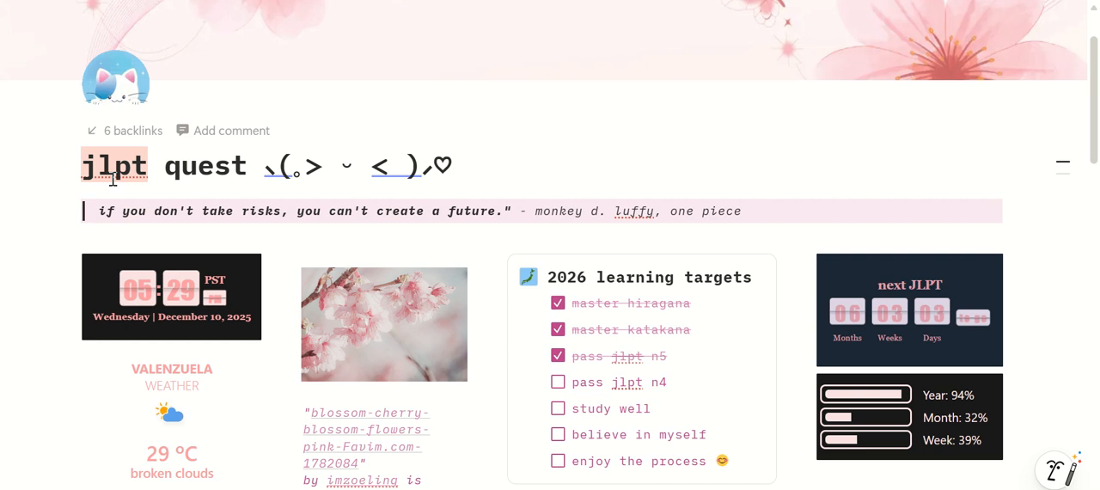
left_click(820, 229)
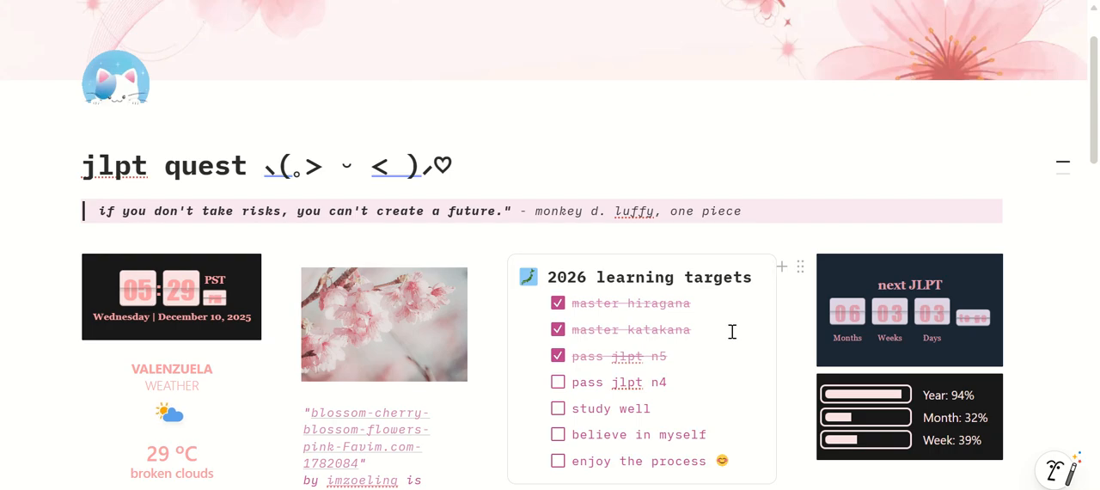
Mark "pass jlpt n4" as done in the 2026 learning targets and add the to-do "pass jlpt n3" below it
left_click(560, 384)
left_click(694, 378)
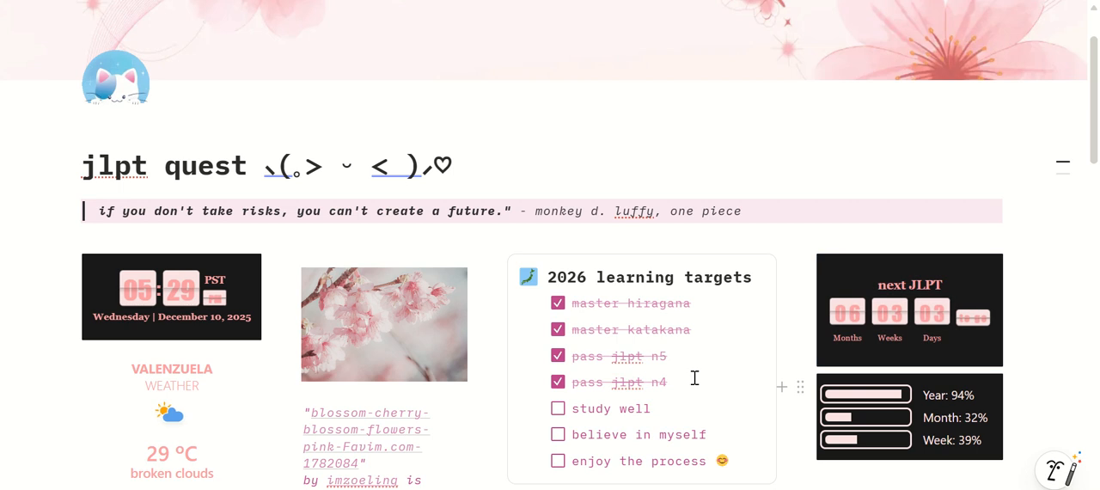
key("Return")
type("pas")
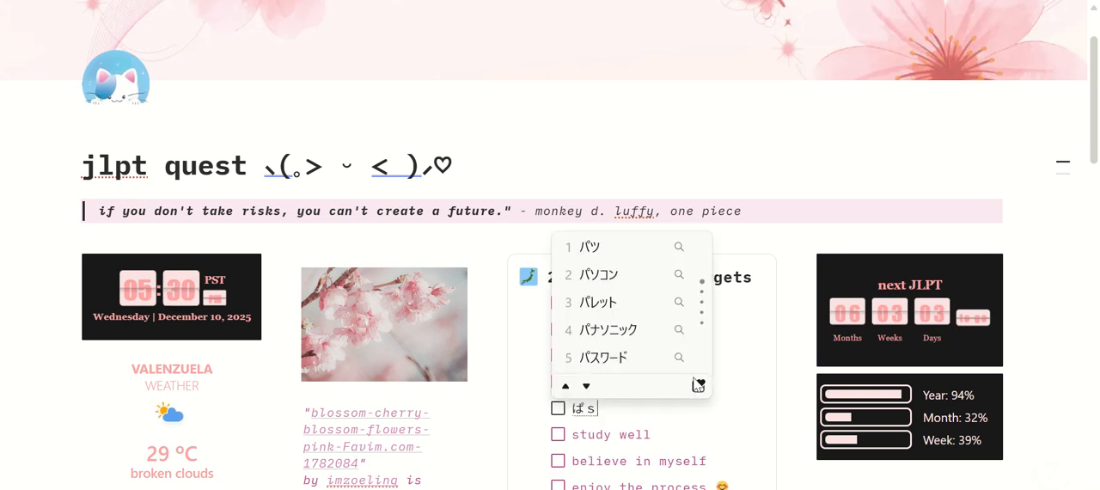
key("BackSpace")
key("BackSpace")
type("pa")
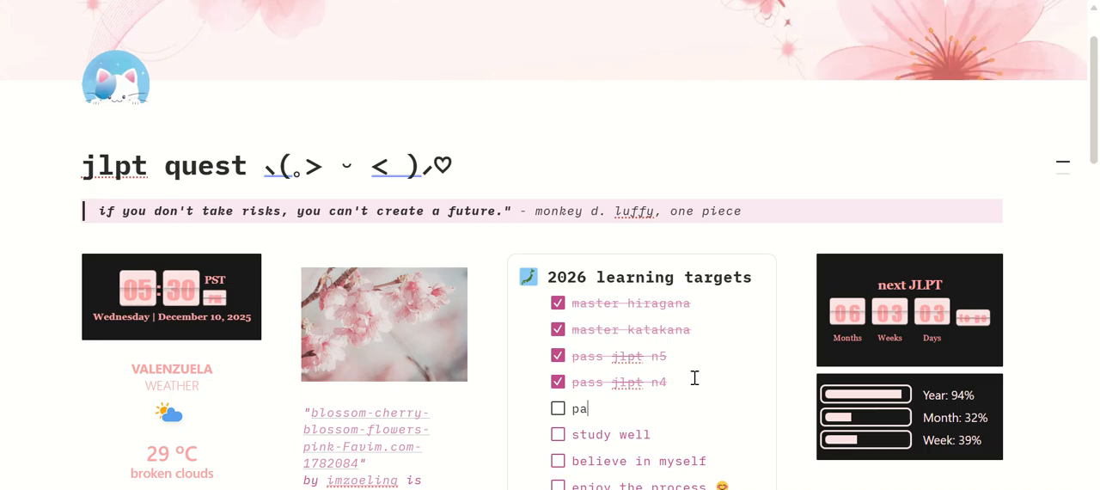
type("ss jlpt n3")
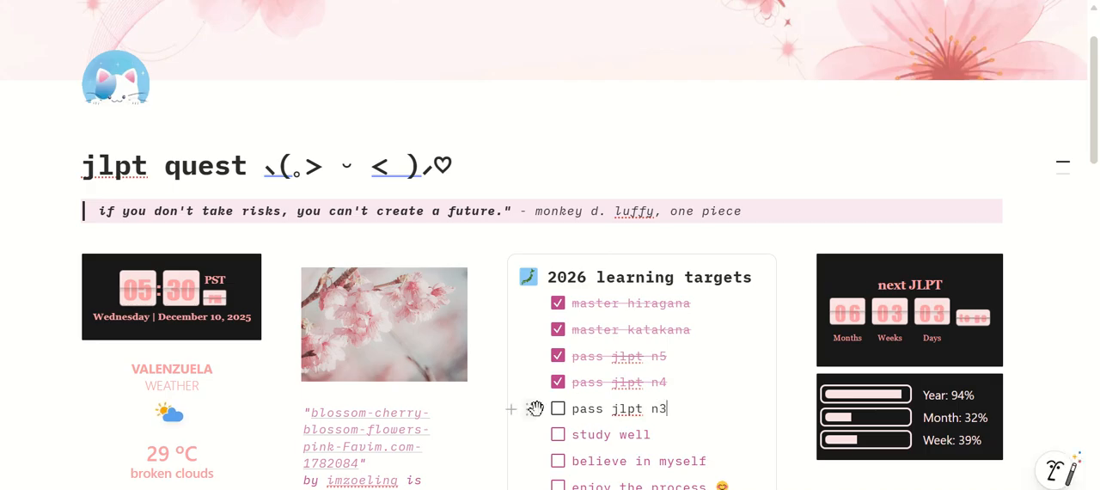
Set the text color of the "pass jlpt n3" to-do to pink
left_click(530, 411)
mouse_move(447, 253)
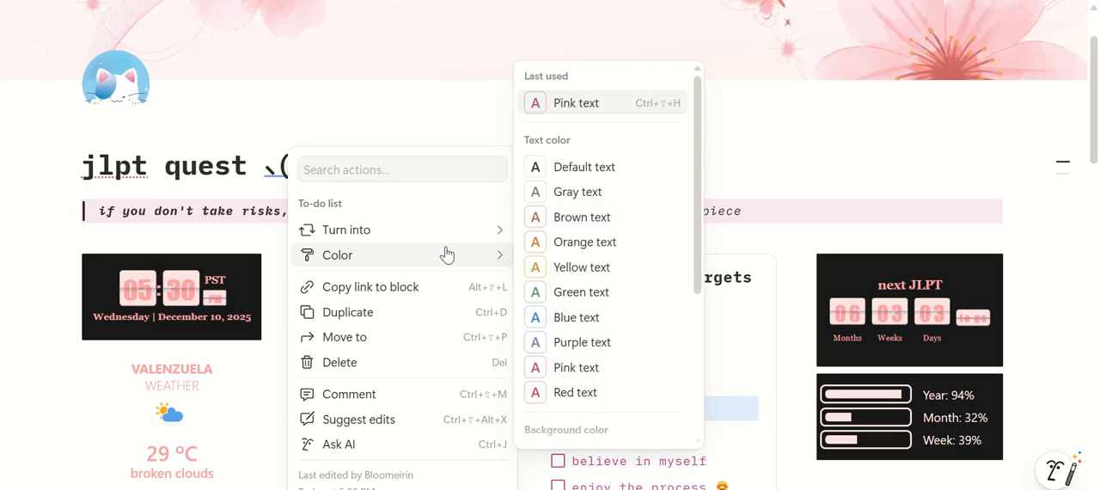
left_click(641, 371)
Expand the study center section and open the study vault page from it
scroll(771, 407, "down", 5)
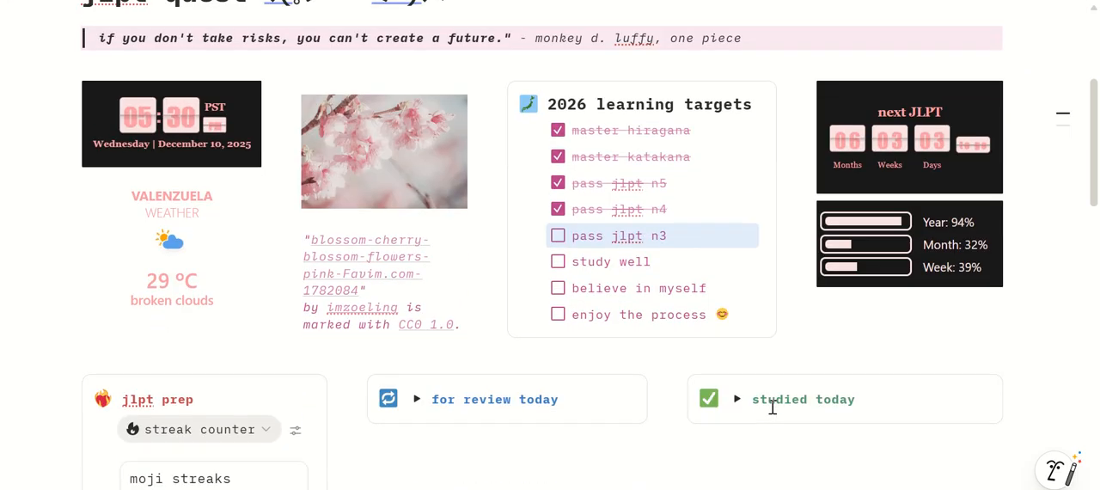
scroll(771, 410, "down", 5)
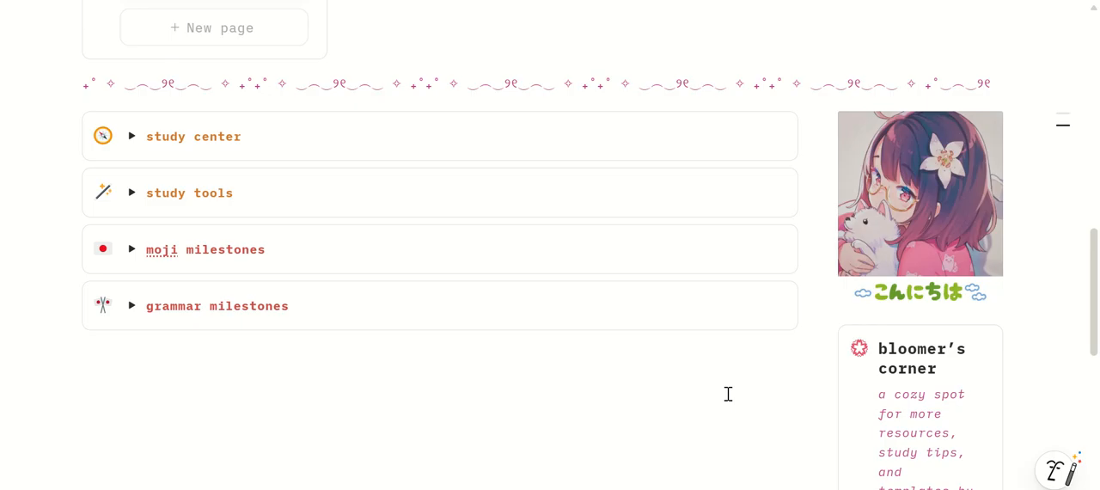
left_click(126, 143)
scroll(141, 144, "down", 1)
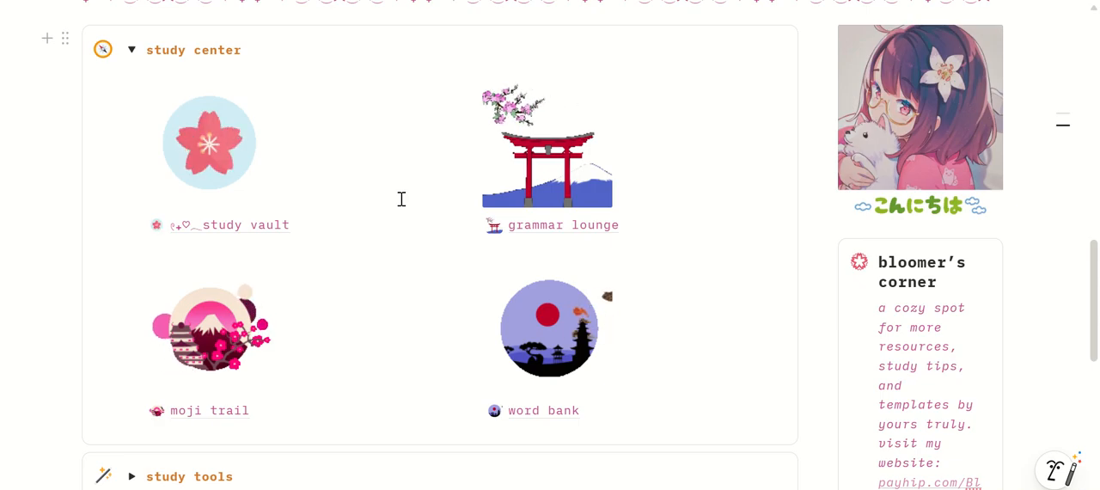
left_click(248, 225)
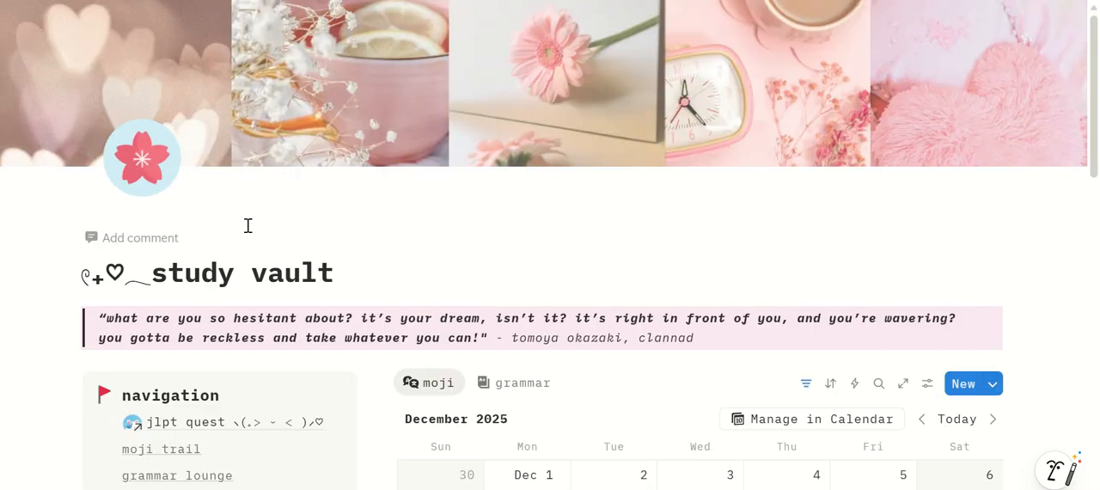
Show the grammar calendar view on the study vault page and look over its month grid
scroll(247, 225, "down", 1)
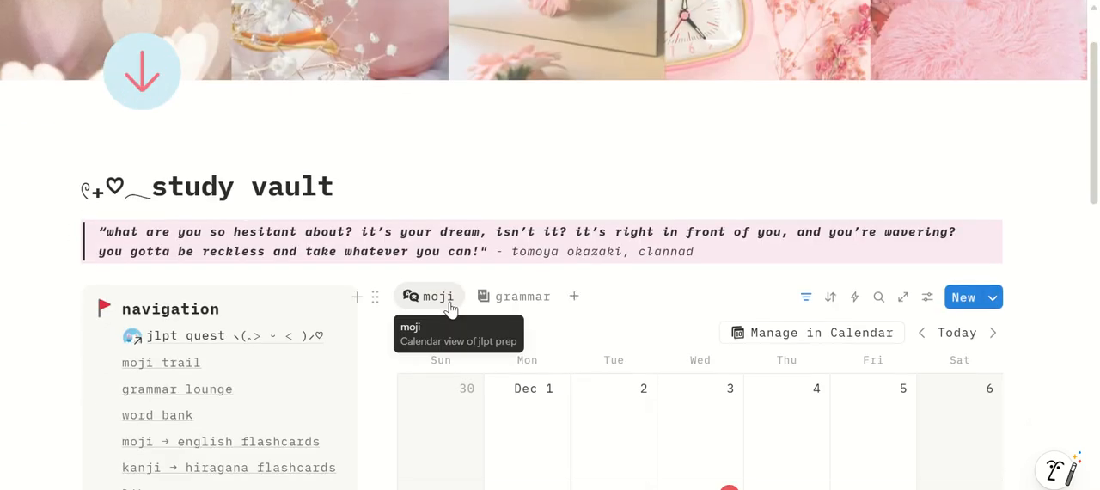
left_click(509, 299)
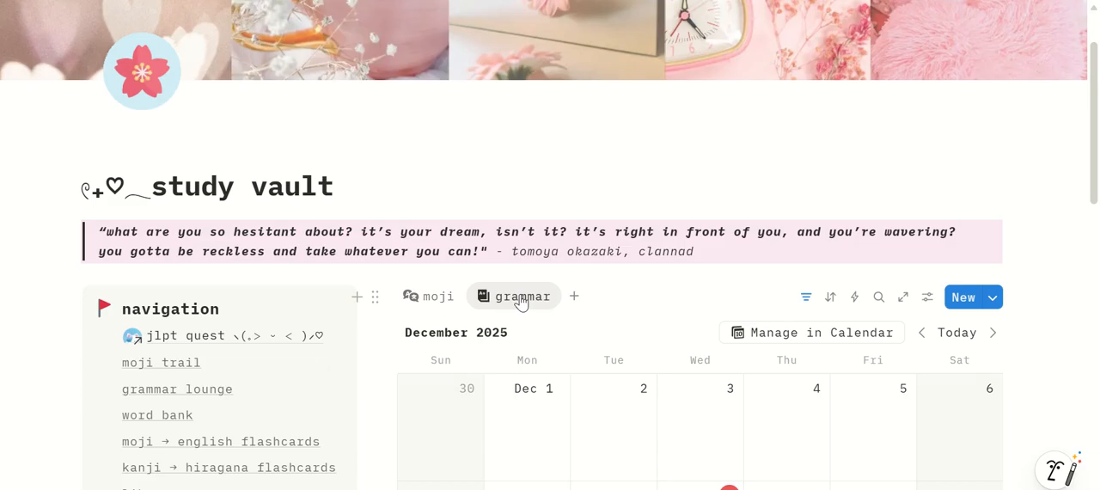
scroll(521, 300, "down", 5)
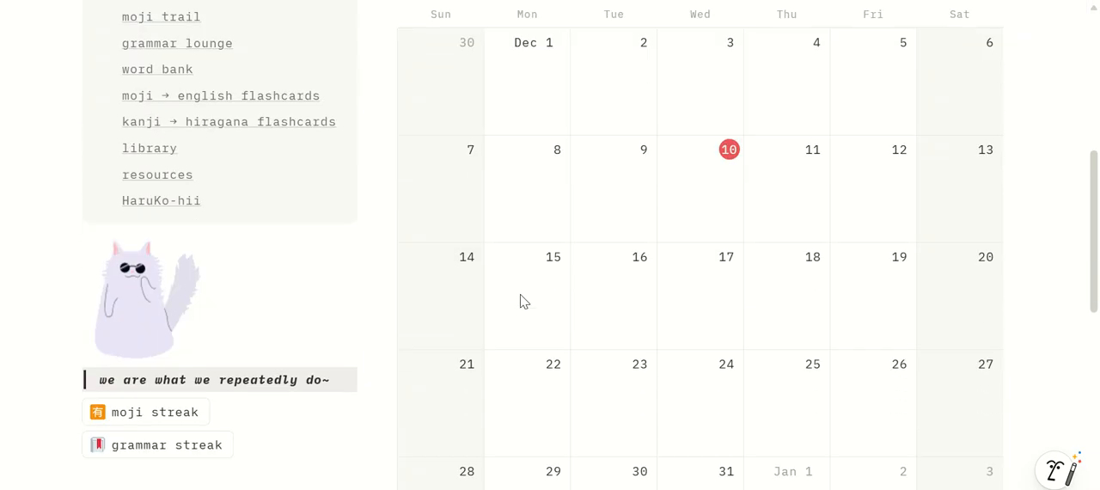
Expand the grammar jlpt section to examine its n5 to n2 sets, and collapse it again
scroll(523, 299, "down", 5)
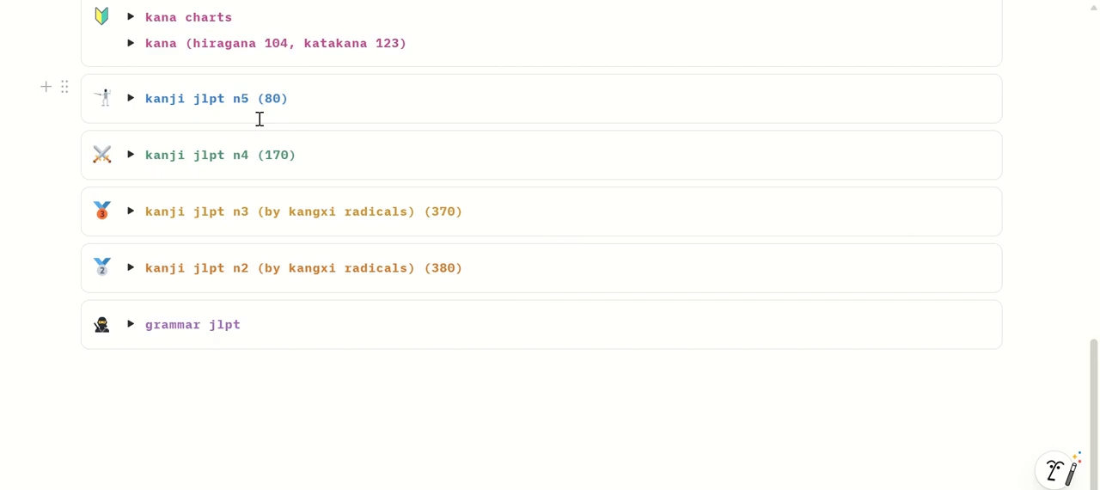
left_click(131, 325)
scroll(398, 323, "down", 4)
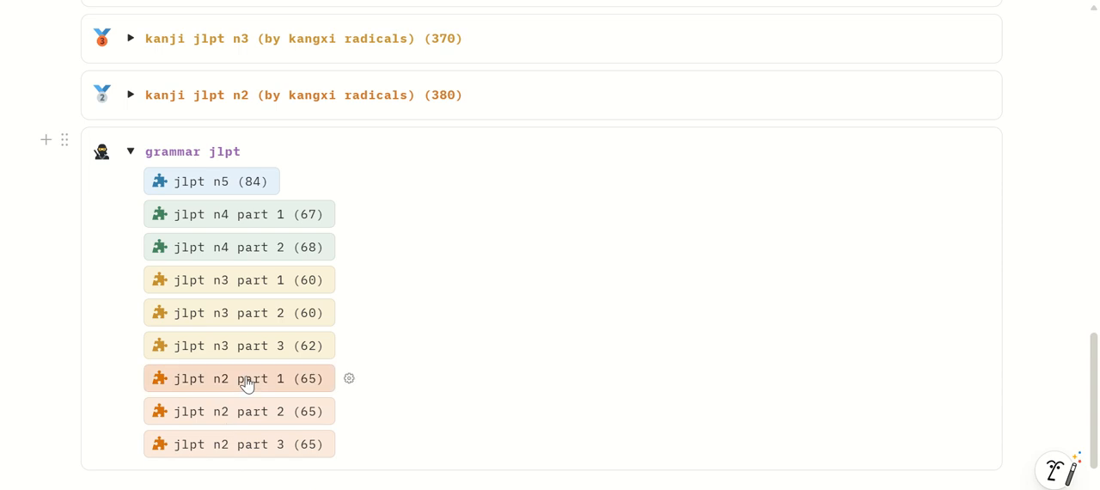
left_click(131, 151)
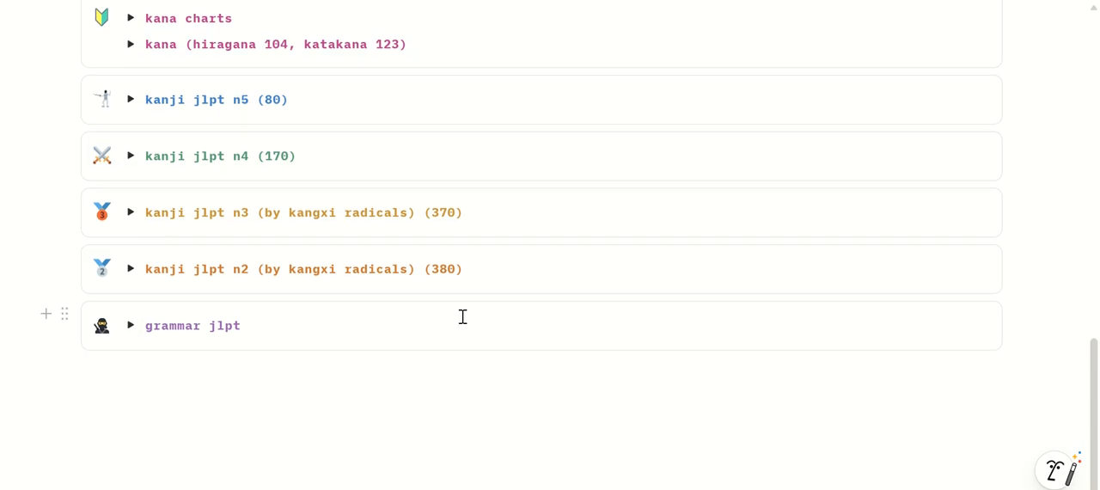
Expand and collapse the kanji jlpt n5 and n4 sections to examine their topic sets
scroll(462, 317, "up", 2)
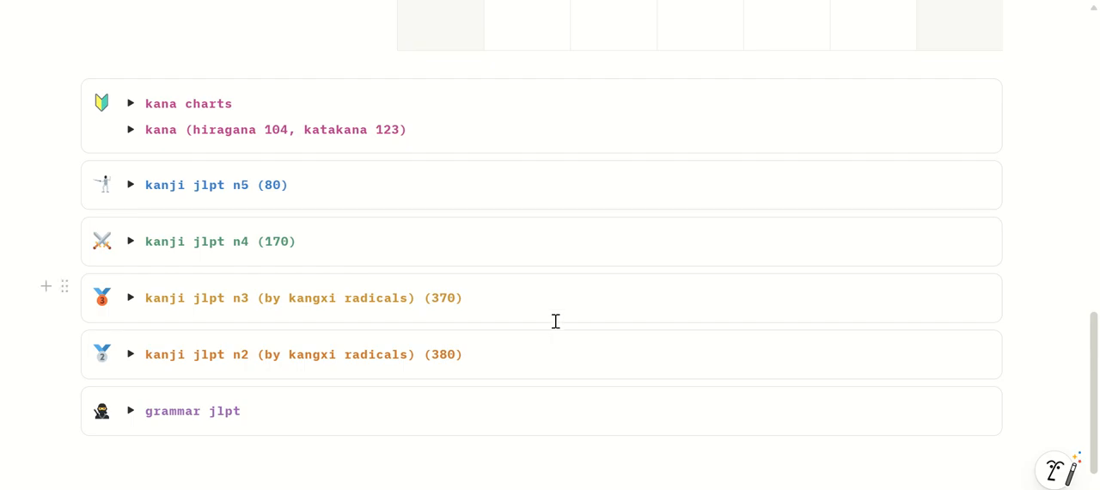
left_click(131, 184)
left_click(135, 190)
left_click(131, 243)
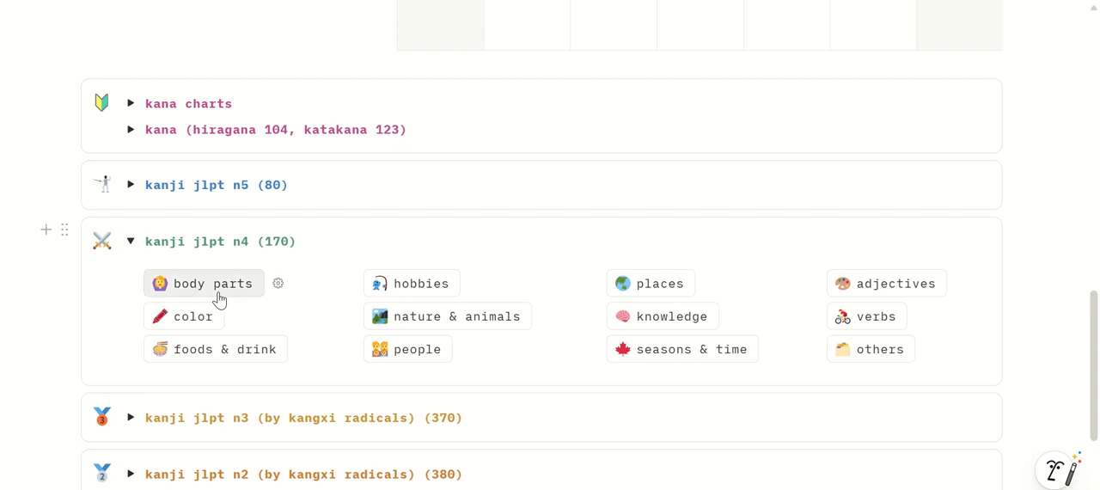
left_click(130, 242)
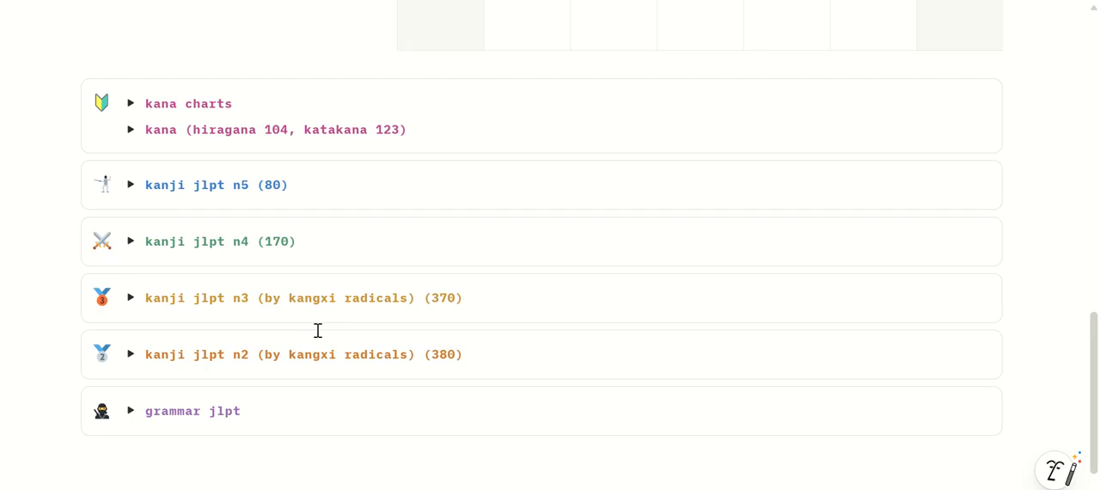
Add the human-related set from the kanji jlpt n3 section and accept the prompt to master it
scroll(318, 330, "down", 2)
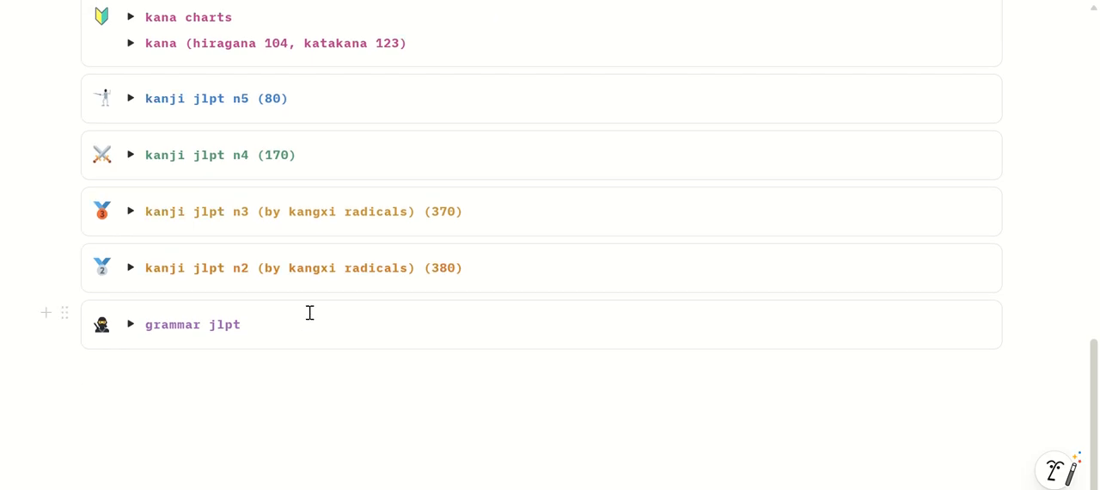
left_click(131, 212)
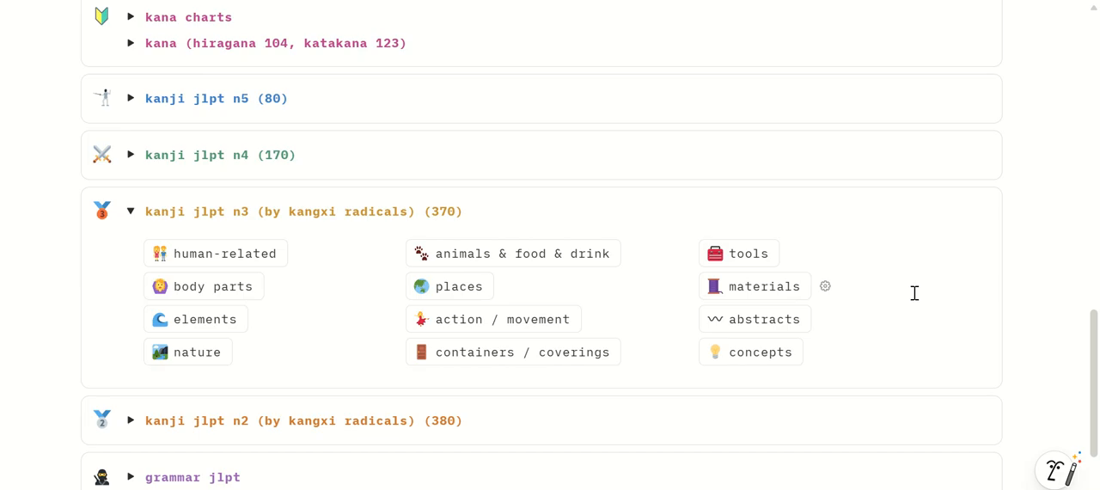
left_click(279, 261)
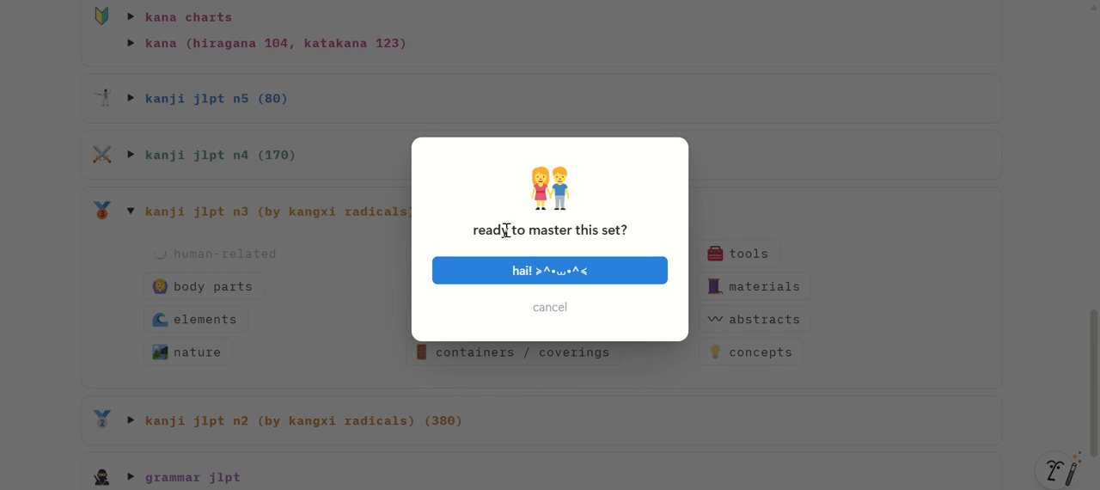
left_click(643, 270)
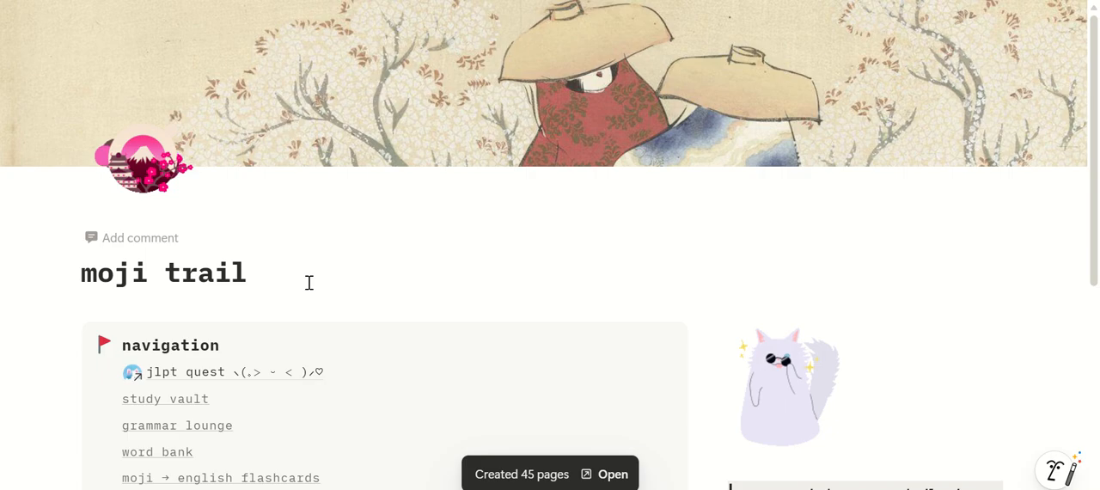
Open the moji trail database as a full page from the moji trail page
scroll(310, 283, "down", 2)
scroll(309, 283, "down", 3)
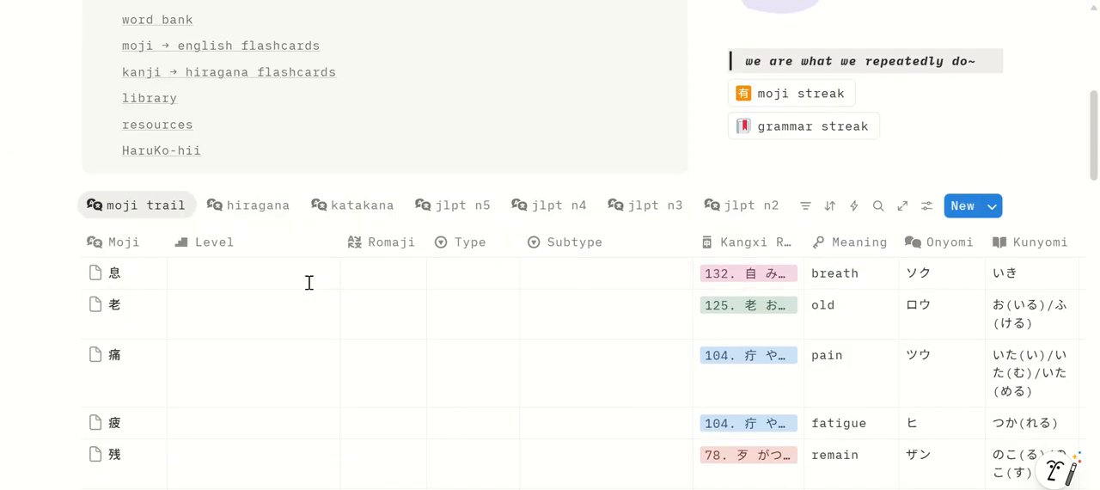
scroll(310, 291, "down", 1)
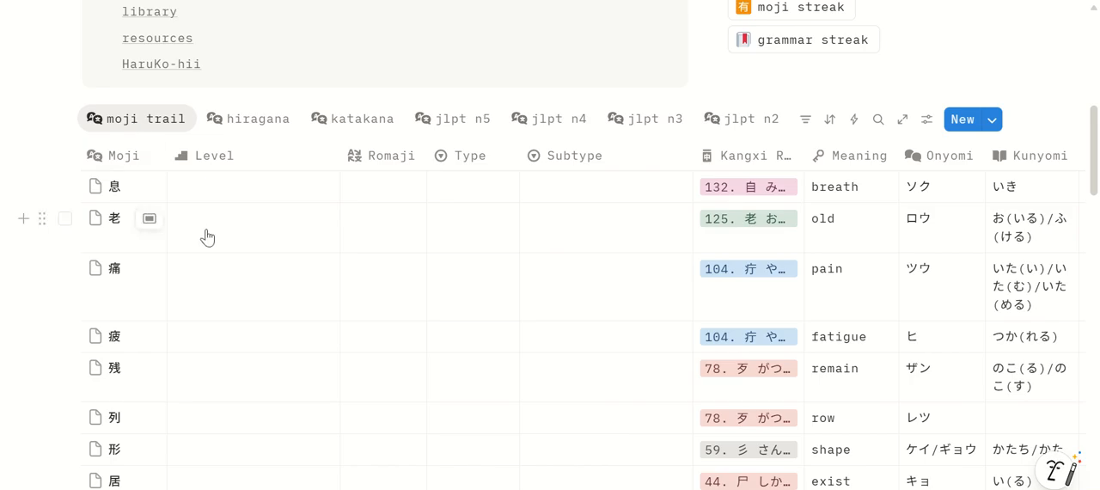
left_click(905, 127)
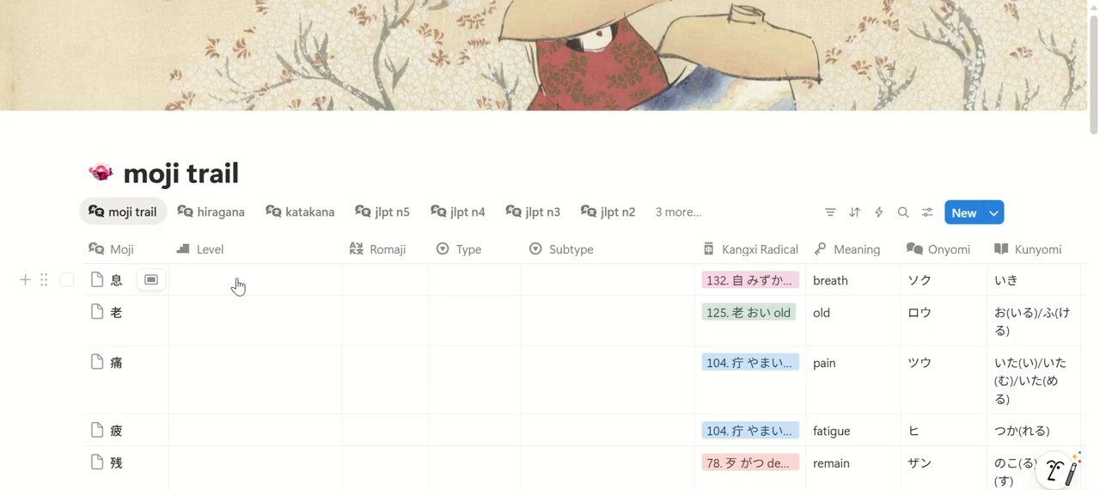
Show the jlpt n3 view of moji trail and examine its kanji entries and columns through Progress and Helpful Notes
scroll(887, 309, "down", 2)
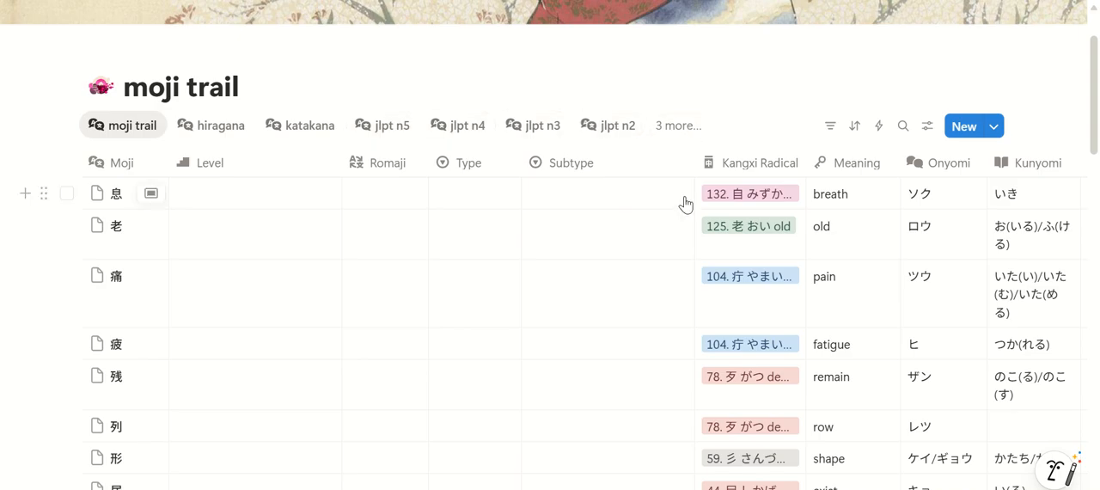
left_click(559, 137)
scroll(510, 256, "down", 1)
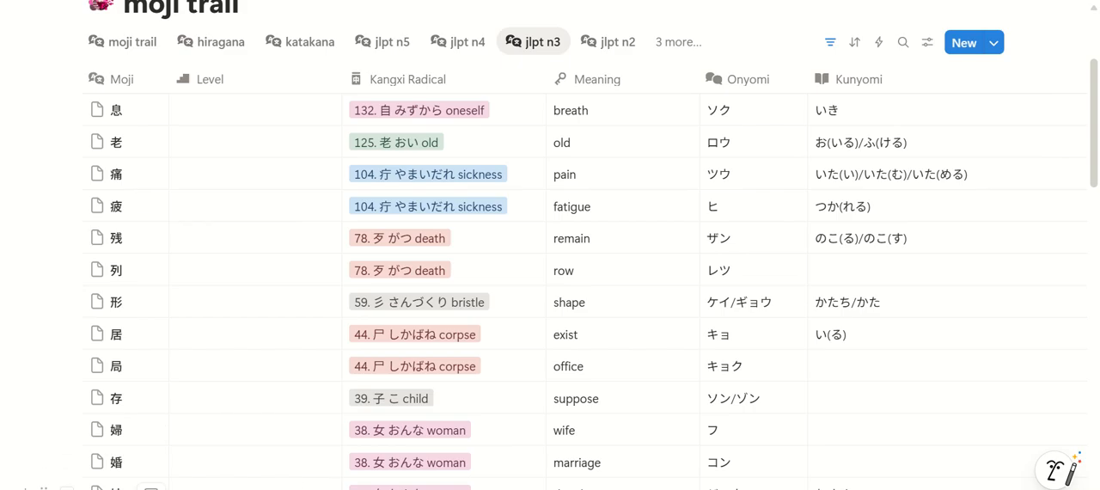
scroll(551, 283, "right", 10)
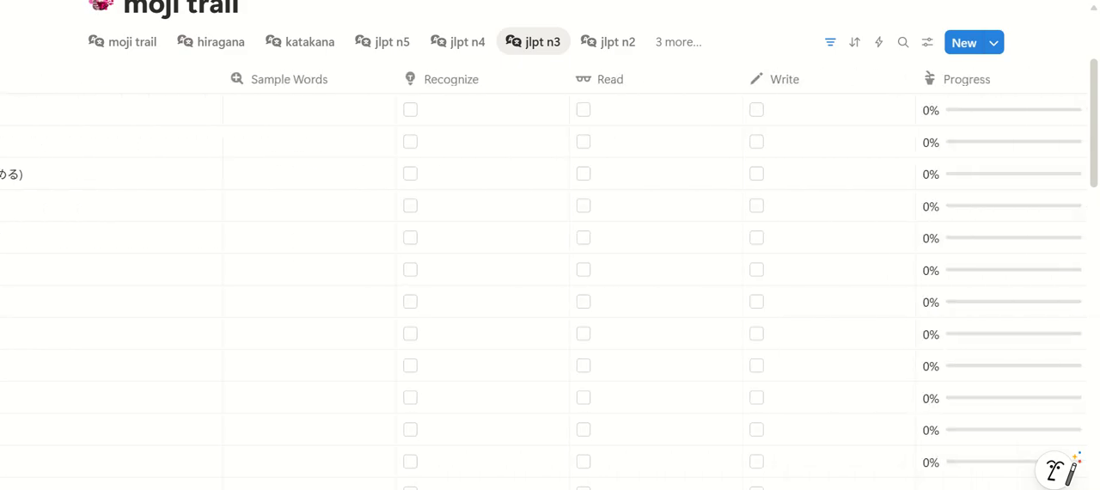
scroll(550, 284, "right", 3)
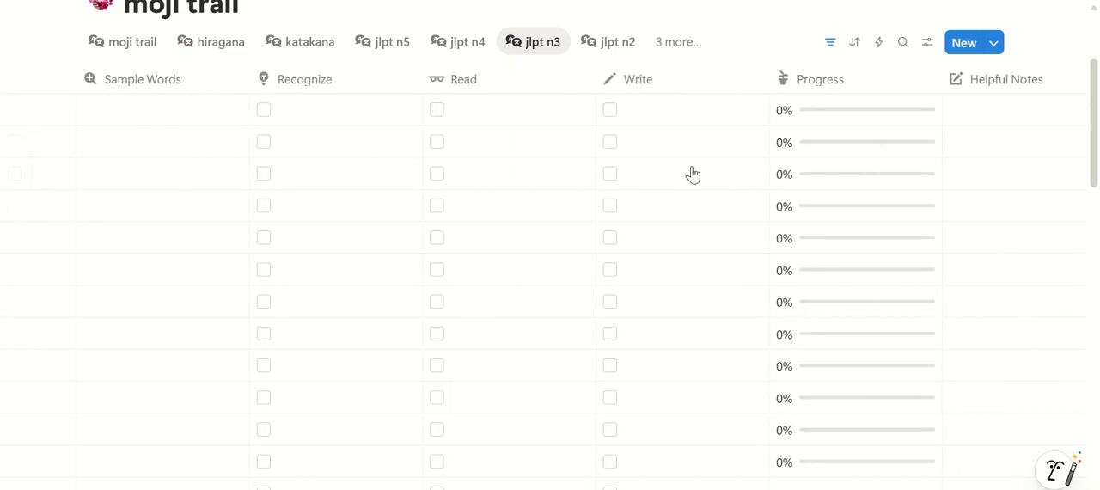
Set the Level of the 息 (breath) entry to kanji jlpt n3
scroll(740, 440, "right", 6)
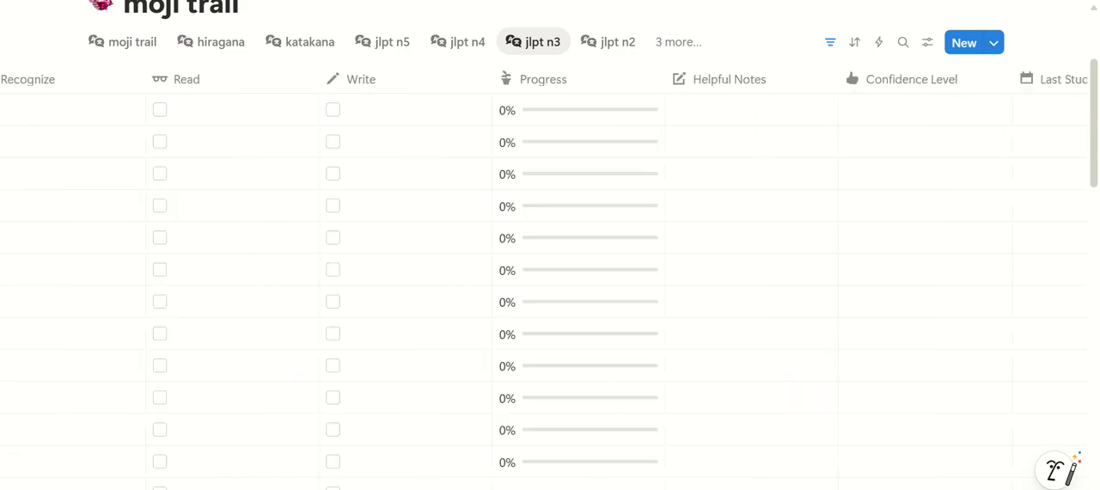
scroll(874, 481, "right", 4)
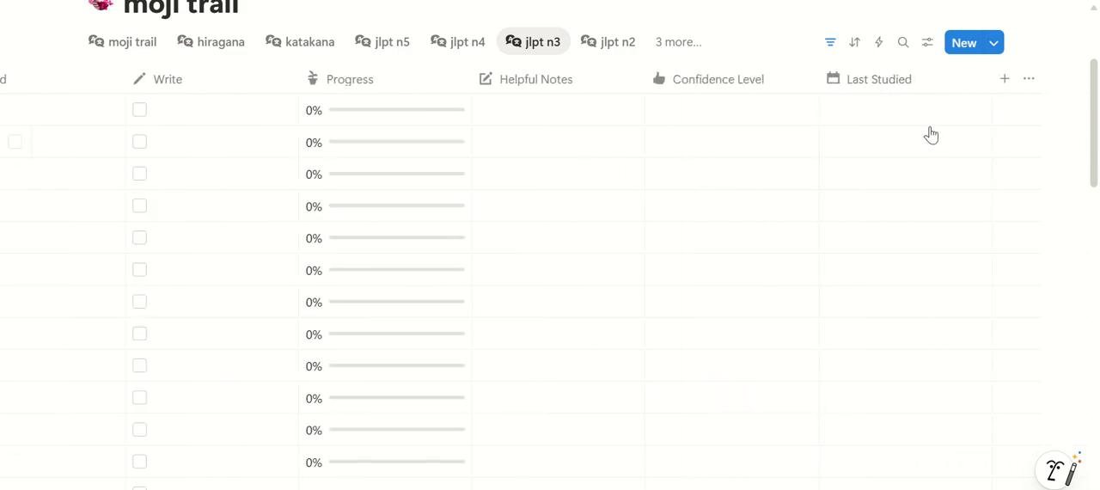
scroll(805, 473, "left", 20)
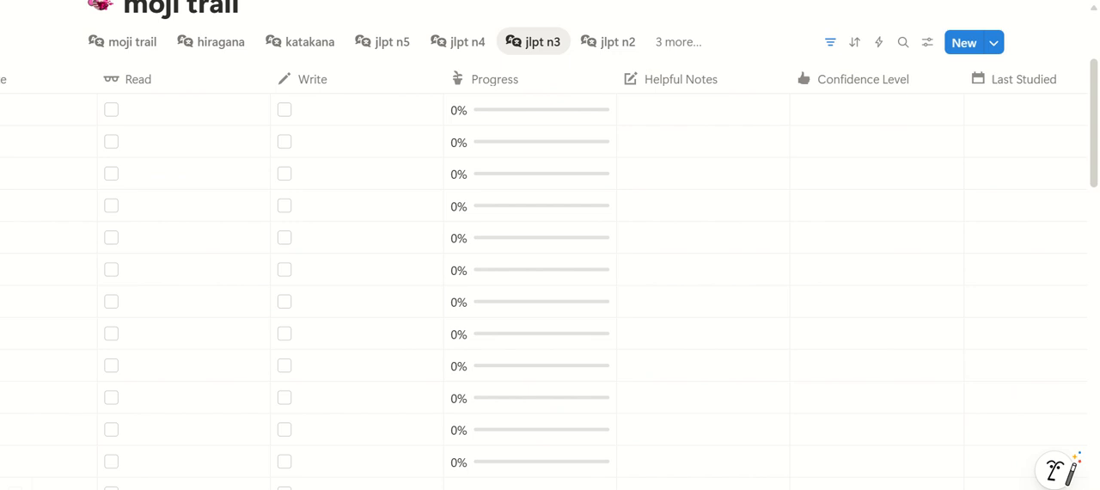
scroll(550, 283, "left", 6)
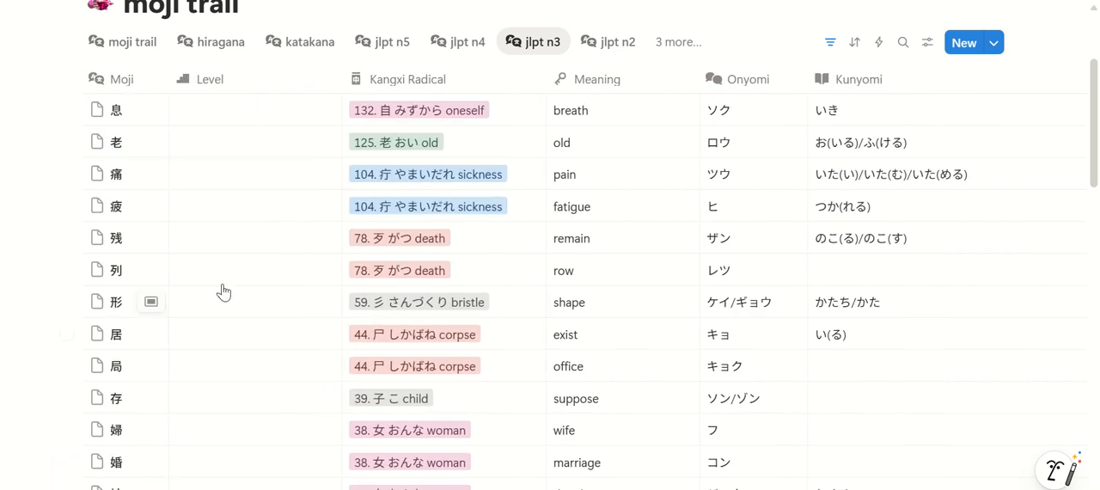
scroll(225, 281, "up", 1)
scroll(225, 281, "up", 1)
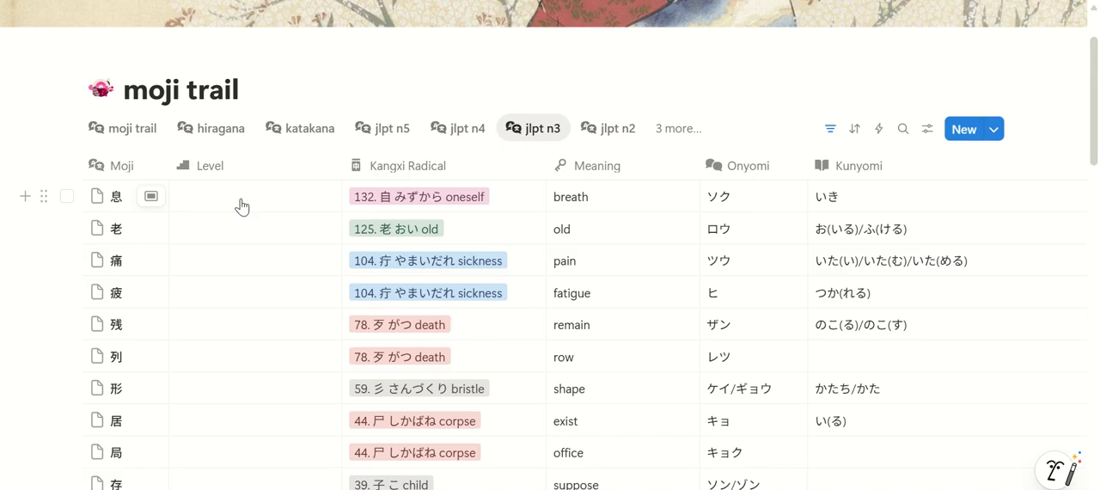
left_click(315, 193)
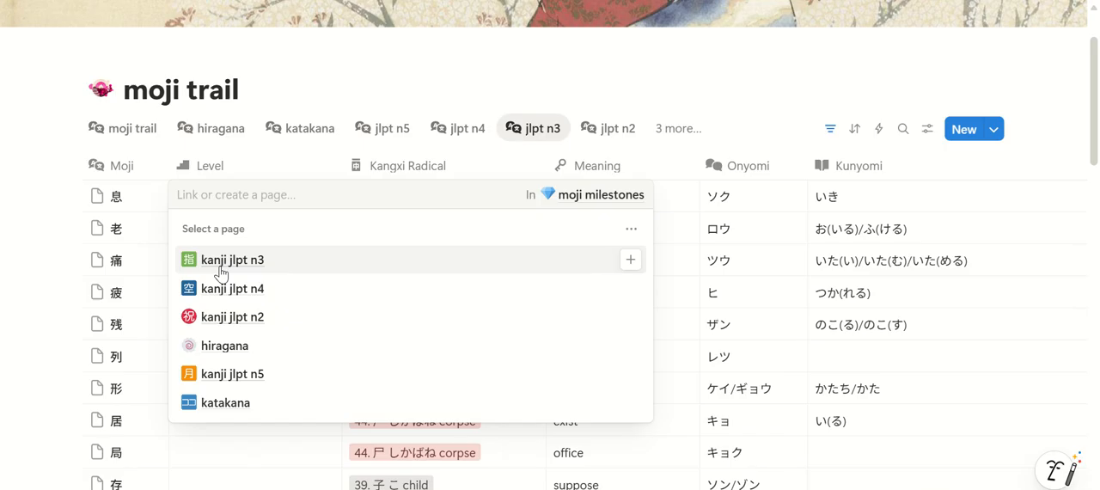
left_click(268, 259)
left_click(142, 267)
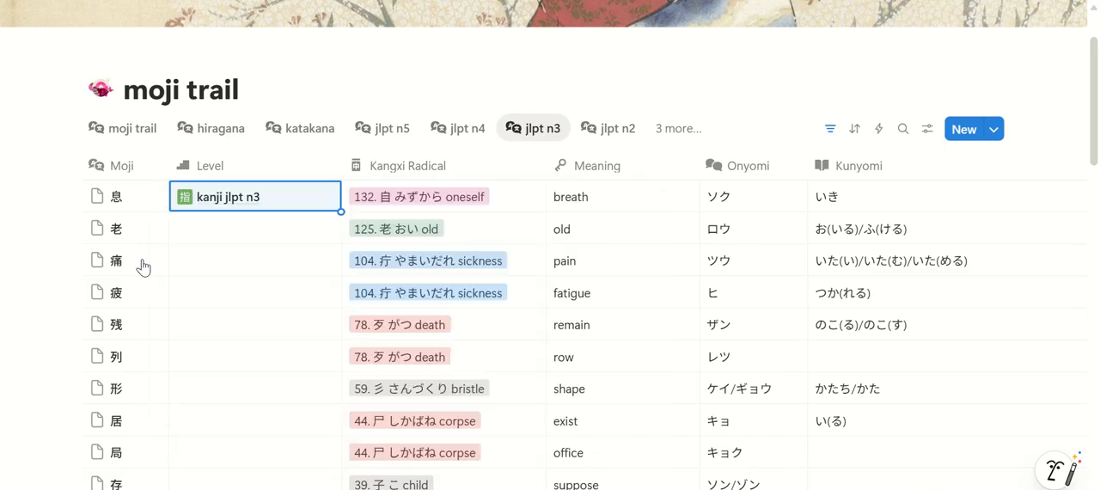
Fill the Level column with kanji jlpt n3 for all entries below 息, through the last entry 化
key("shift+Down")
key("shift+Down")
key("shift+Down")
key("shift+Down")
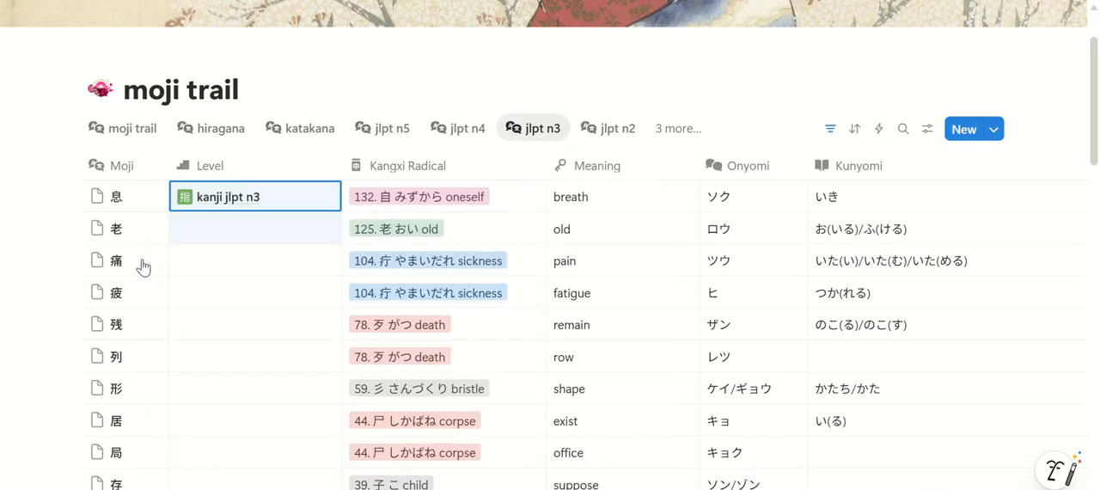
scroll(142, 267, "down", 3)
key("shift+Down")
key("shift+Down")
key("shift+Down")
key("shift+Down")
key("shift+Down")
key("shift+Down")
key("shift+Down")
key("shift+Down")
key("shift+Down")
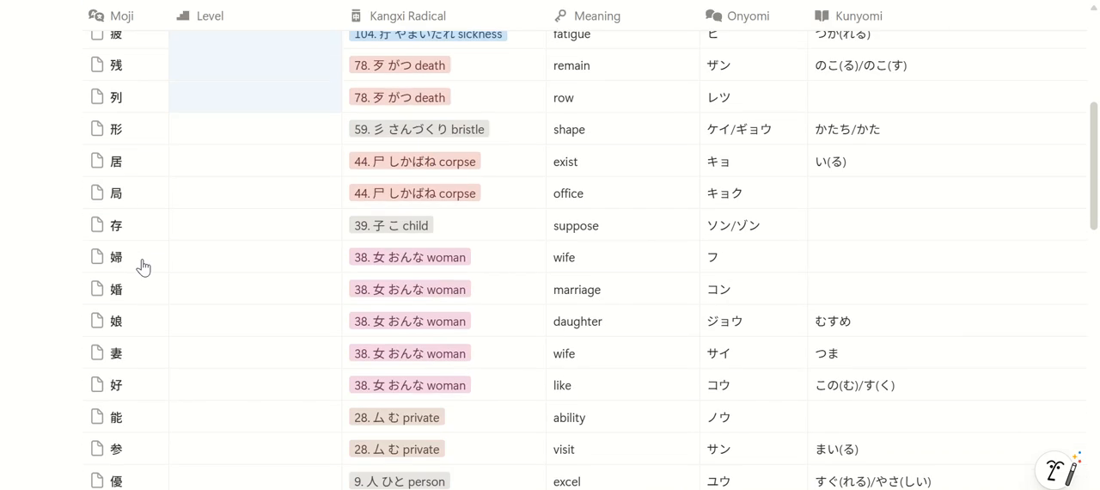
scroll(143, 266, "down", 4)
key("shift+Down")
key("shift+Down")
key("shift+Down")
key("shift+Down")
key("shift+Down")
key("shift+Down")
key("shift+Down")
key("shift+Down")
key("shift+Down")
key("shift+Down")
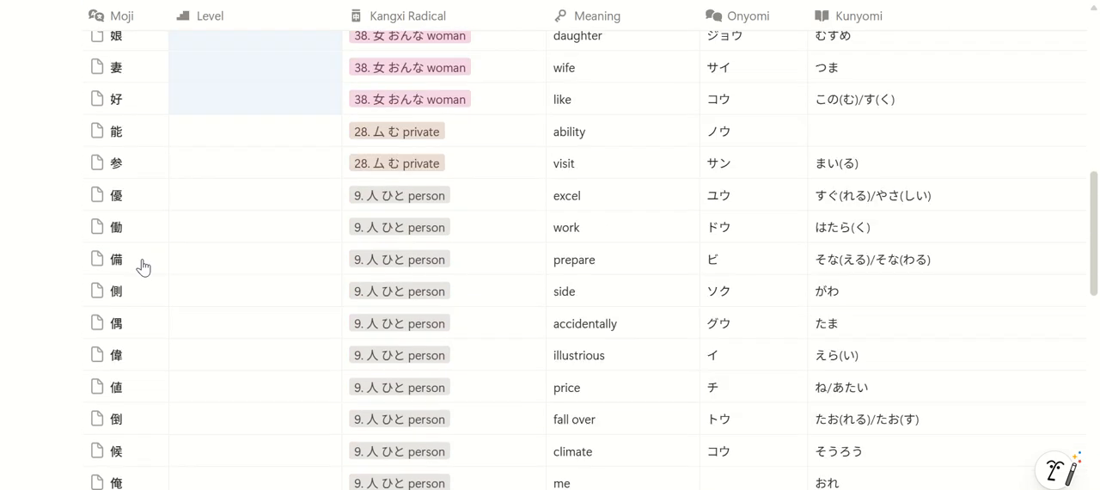
scroll(142, 266, "down", 2)
key("shift+Down")
key("shift+Down")
key("shift+Down")
key("shift+Down")
key("shift+Down")
key("shift+Down")
key("shift+Down")
key("shift+Down")
key("shift+Down")
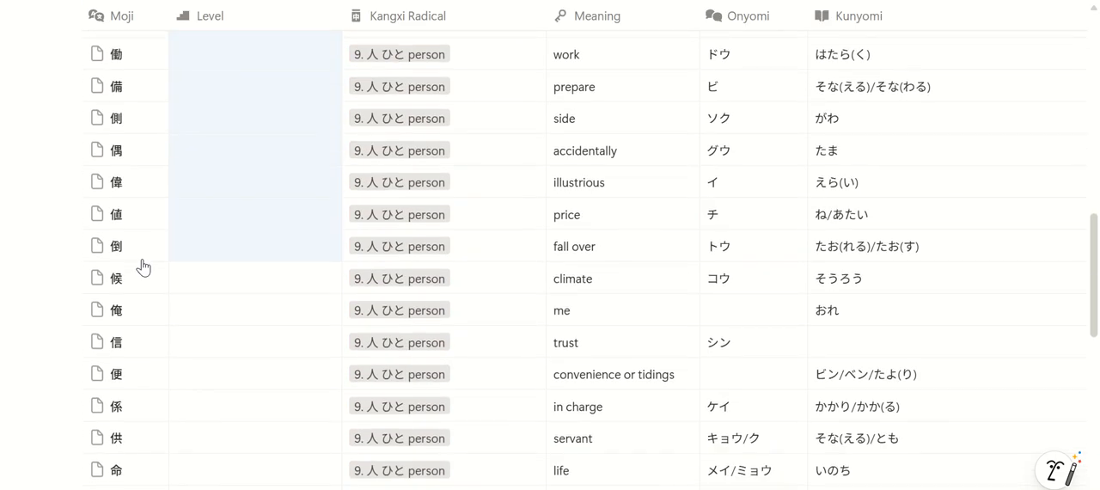
scroll(142, 267, "down", 4)
key("shift+Down")
key("shift+Down")
key("shift+Down")
key("shift+Down")
key("shift+Down")
key("shift+Down")
key("shift+Down")
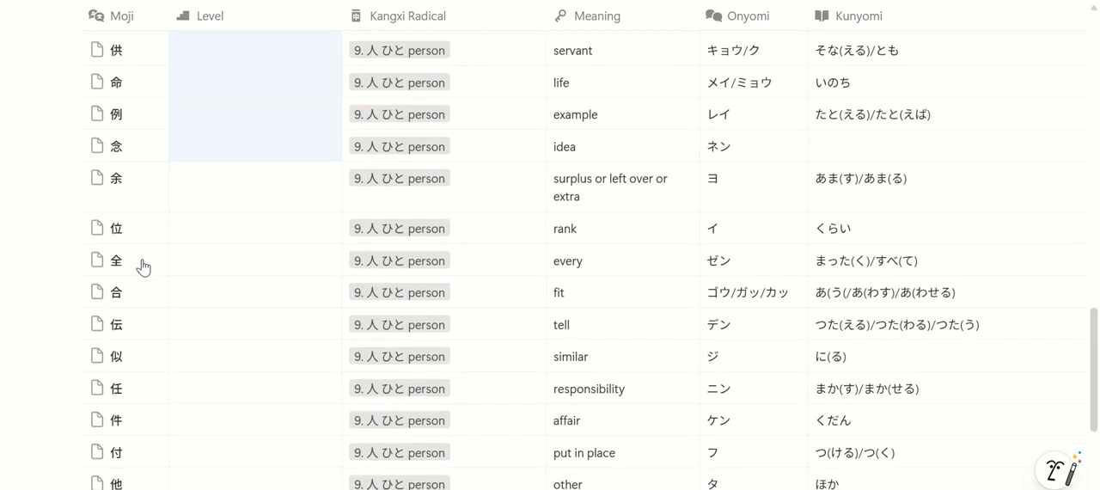
scroll(142, 267, "down", 3)
key("shift+Down")
key("shift+Down")
key("shift+Down")
key("shift+Down")
key("shift+Down")
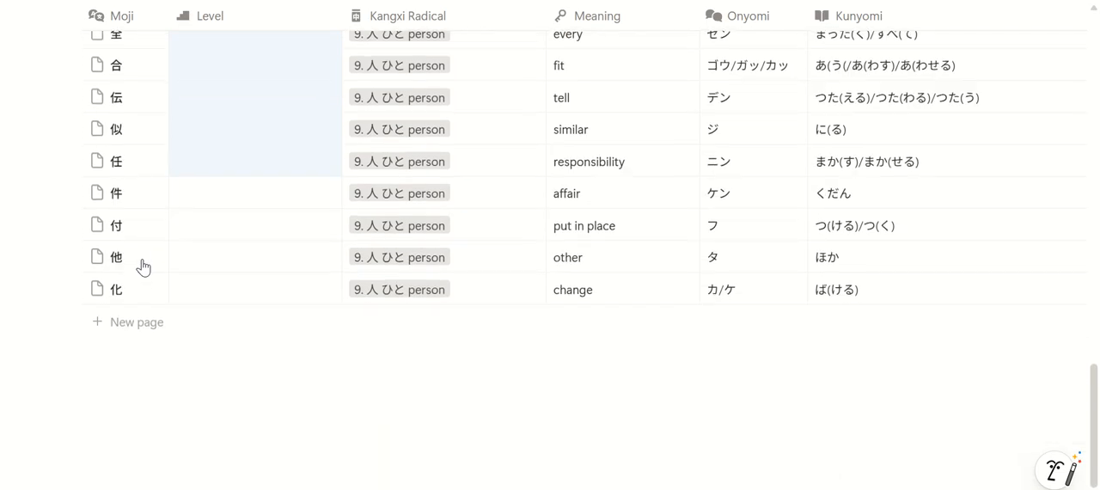
type("kanji jlpt n3")
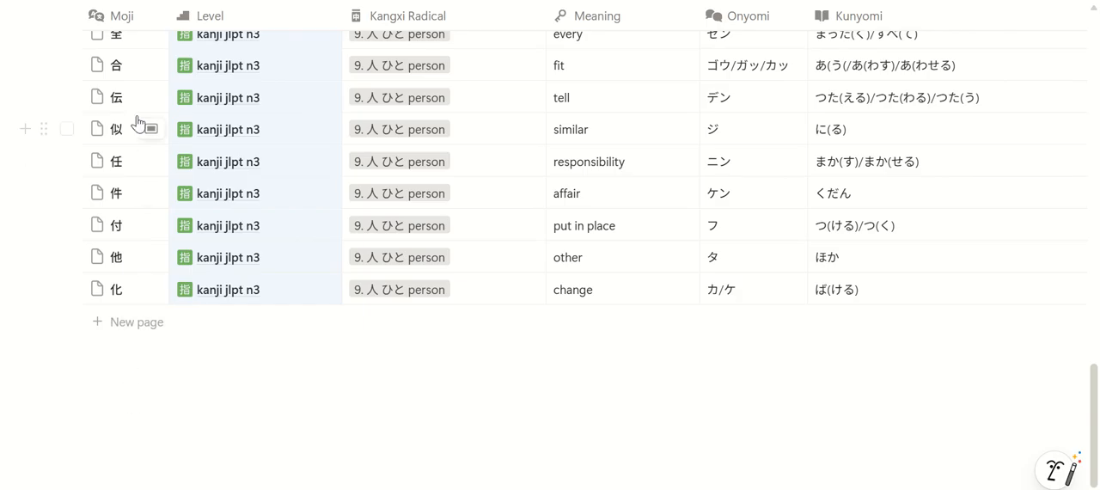
scroll(184, 346, "up", 2)
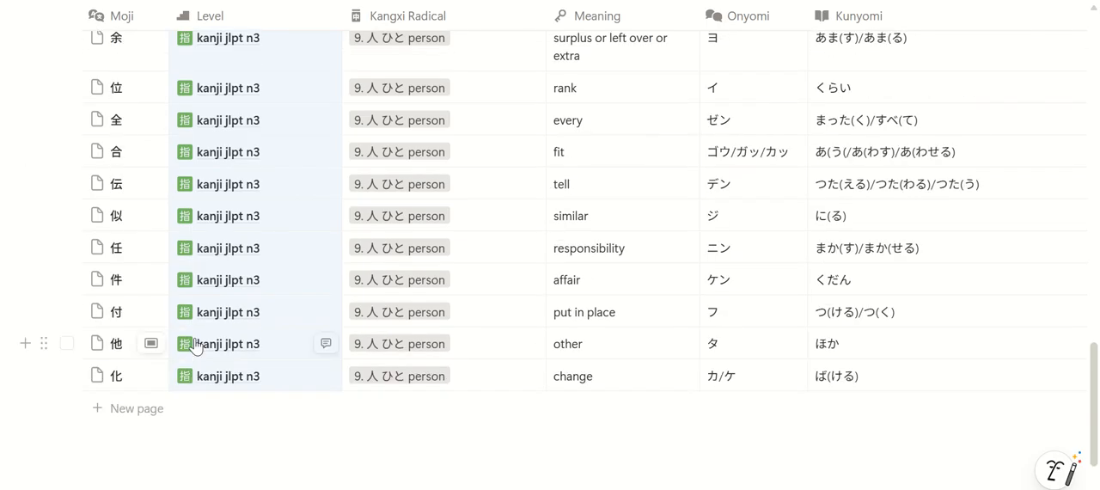
left_click(67, 375)
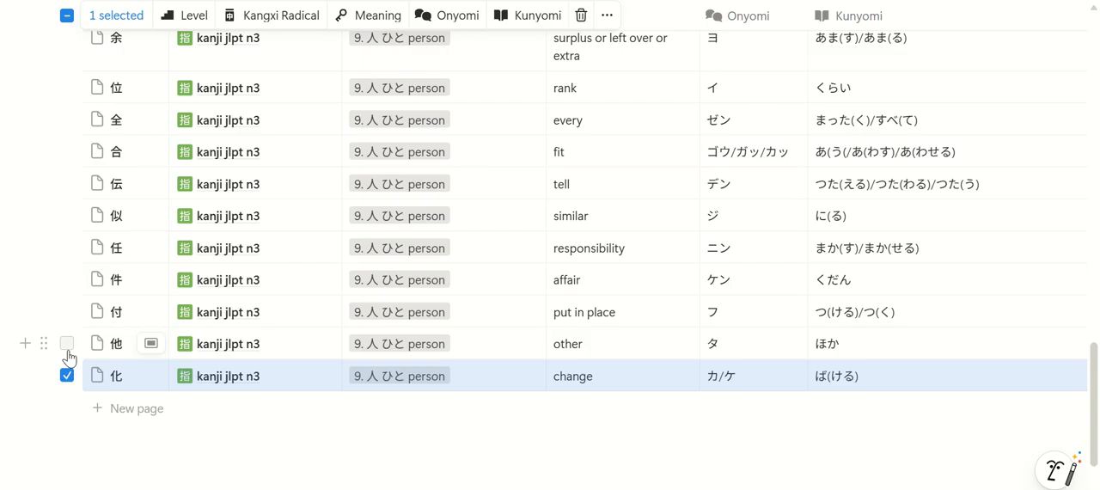
left_click(67, 345)
left_click(67, 376)
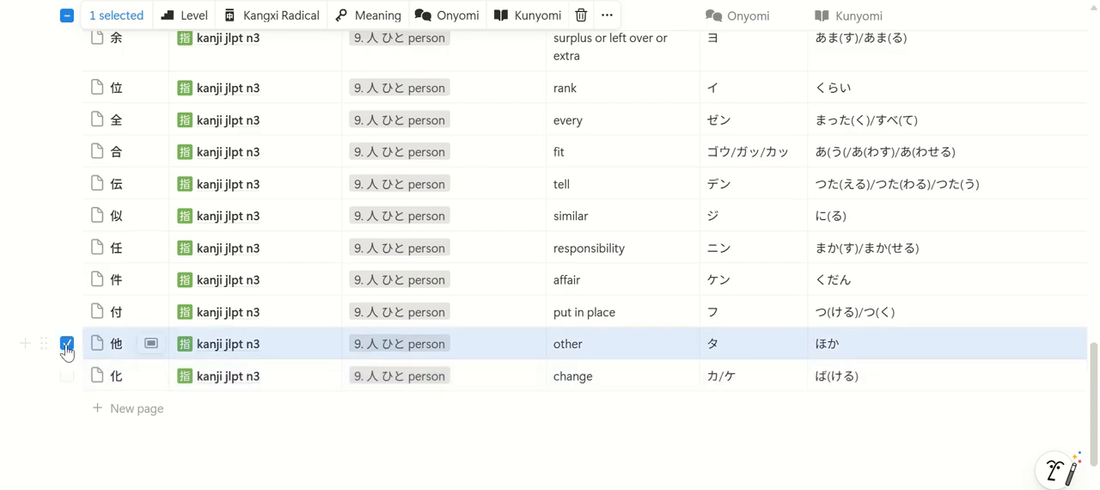
left_click(67, 345)
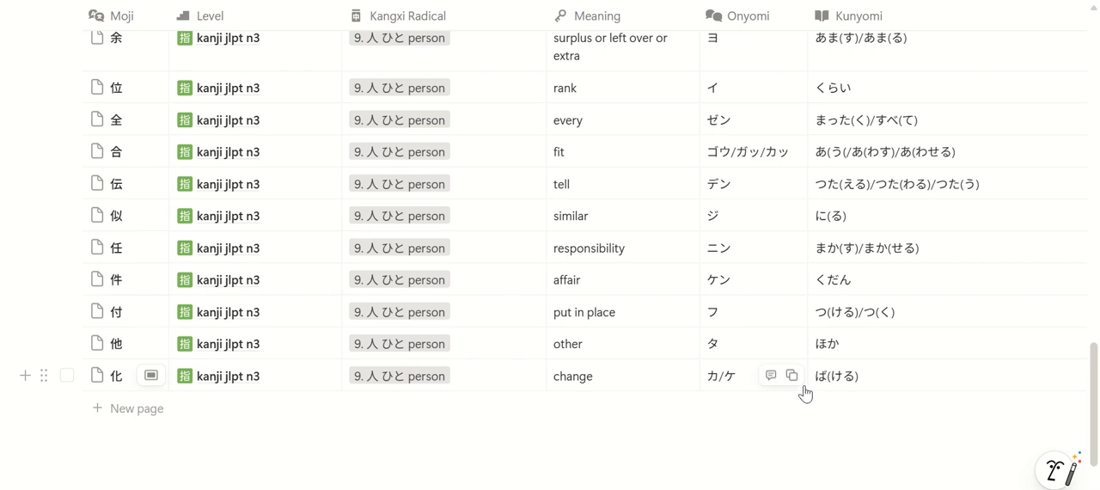
Create 化学 as a new word bank page in the Sample Words of the 化 (change) entry
scroll(550, 215, "right", 10)
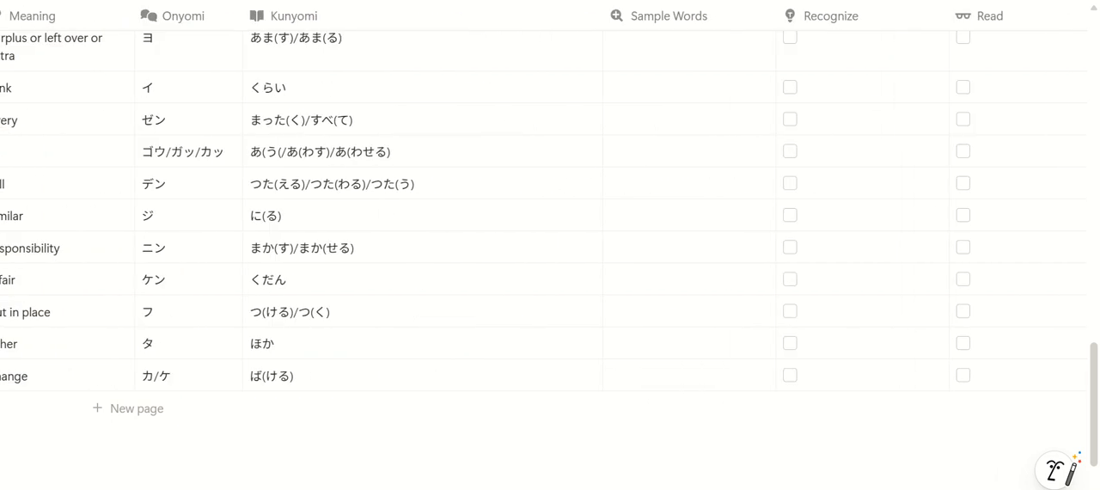
left_click(653, 389)
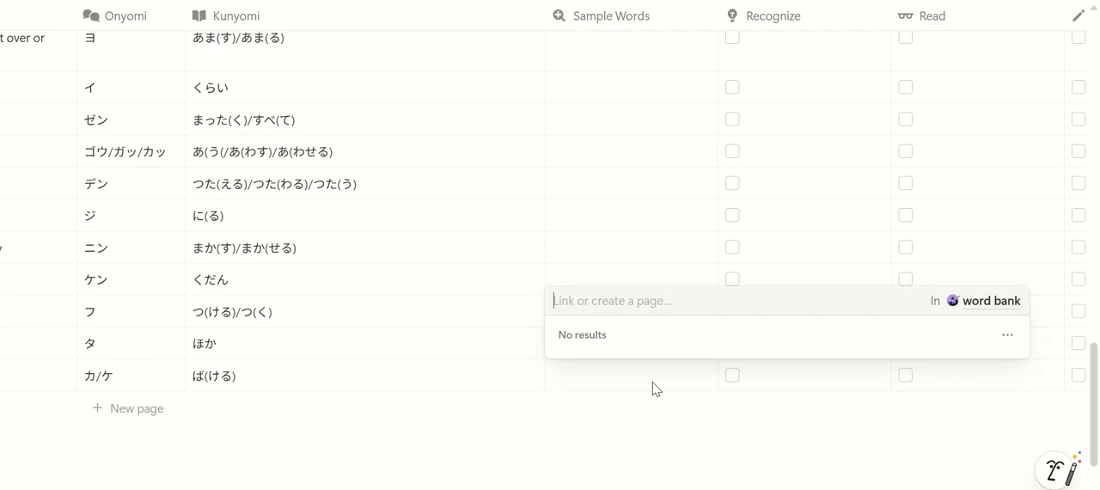
type("kagaku")
key("space")
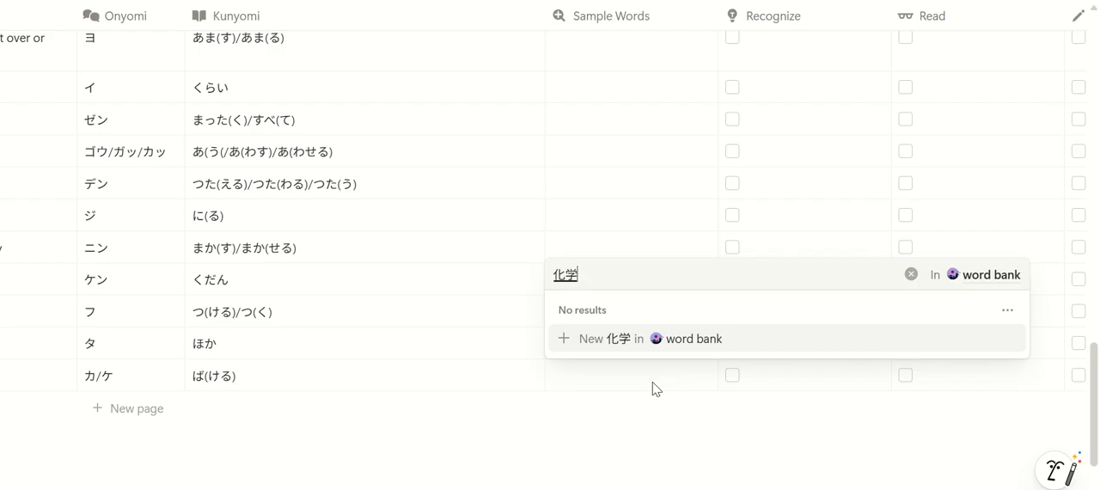
left_click(574, 339)
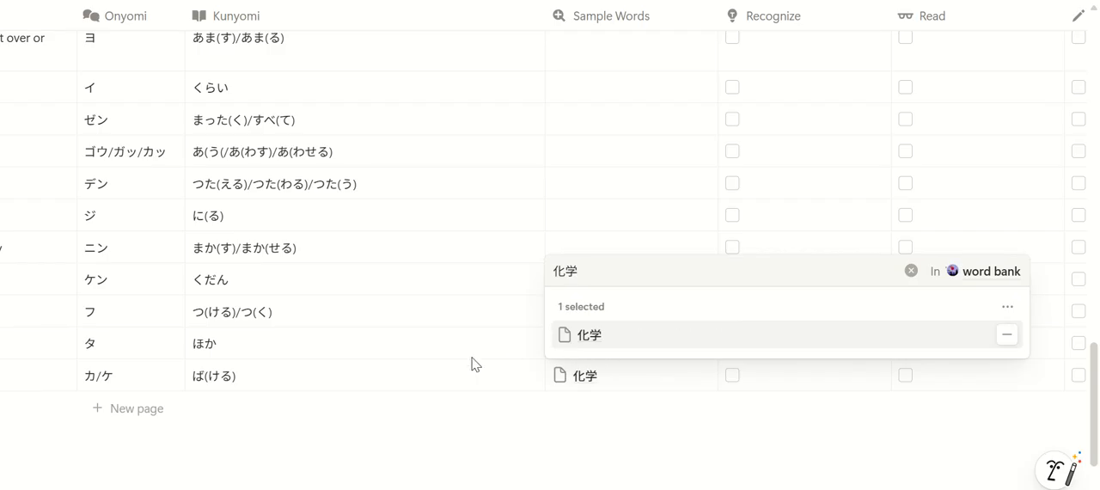
key("Escape")
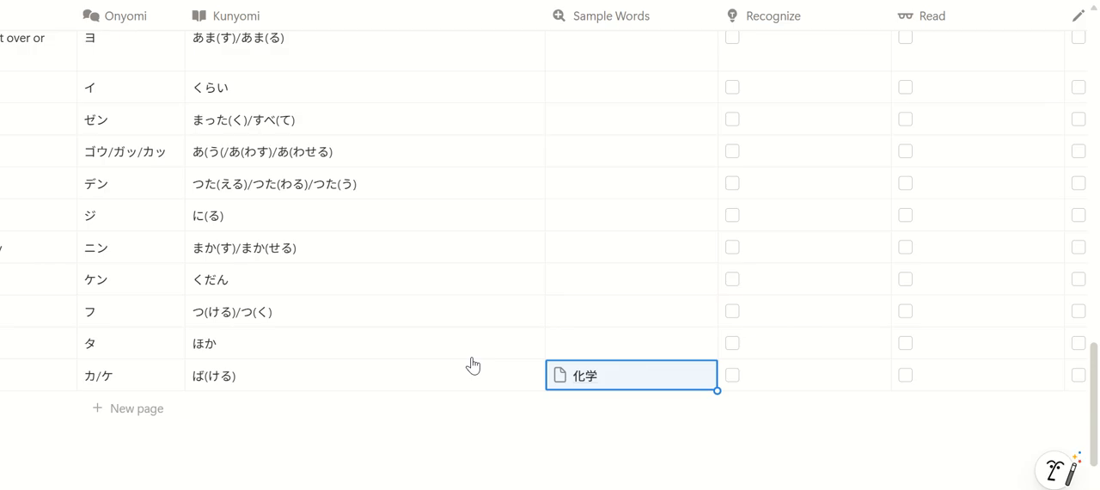
Add 変化 as a second new word bank page in the Sample Words of the 化 entry
left_click(647, 380)
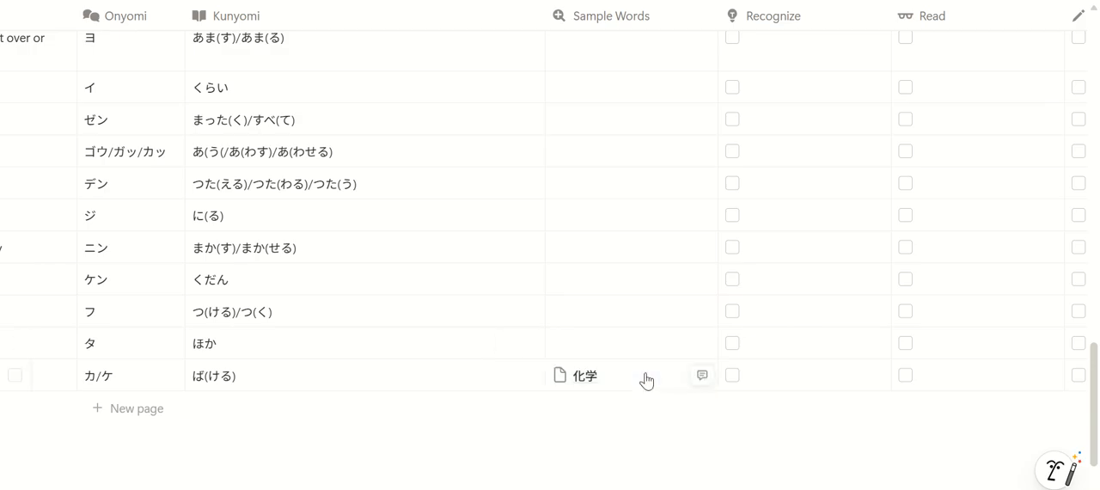
type("henka")
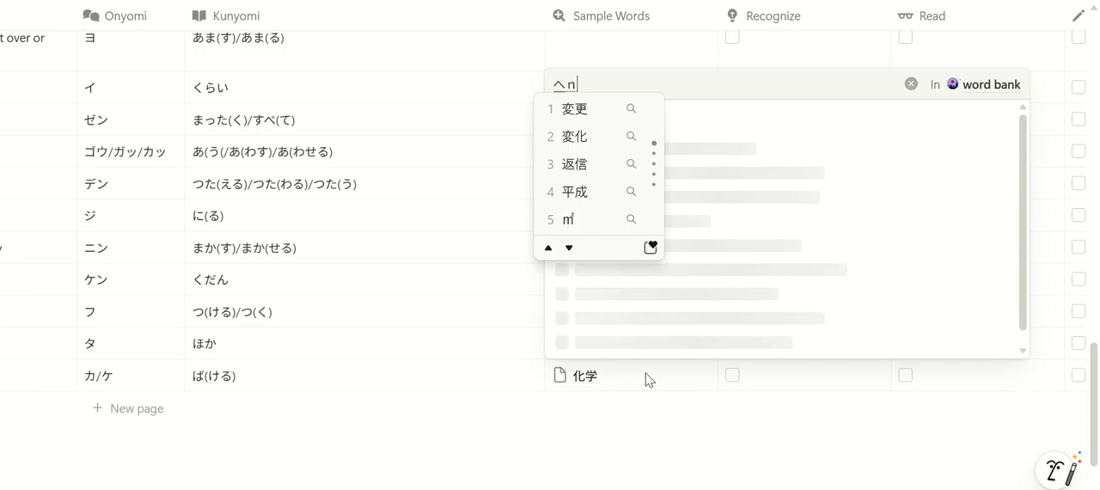
key("space")
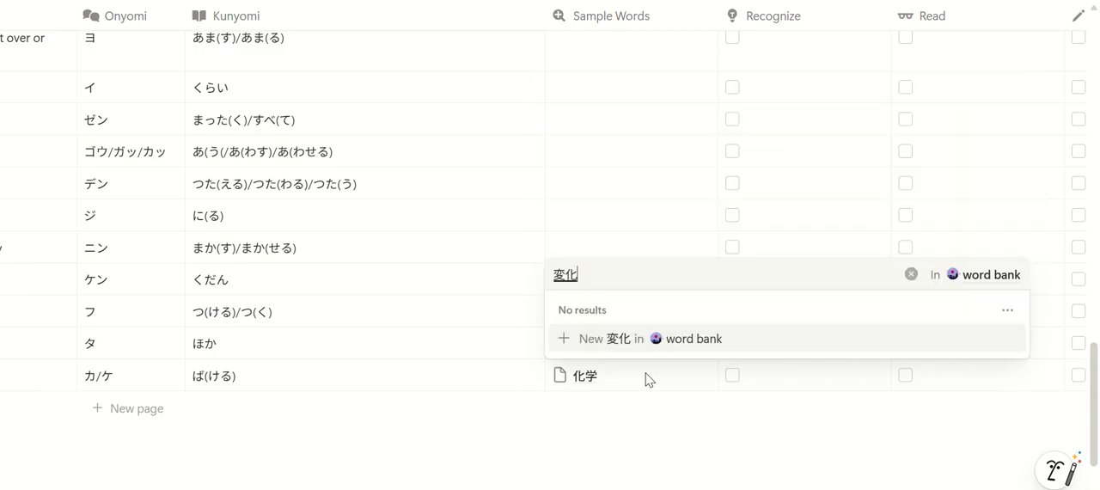
left_click(588, 344)
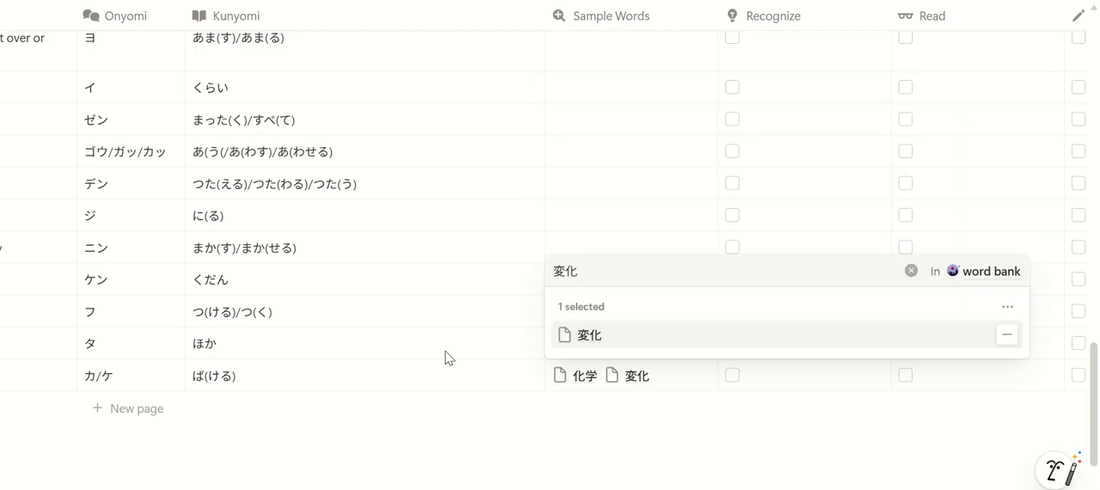
key("Escape")
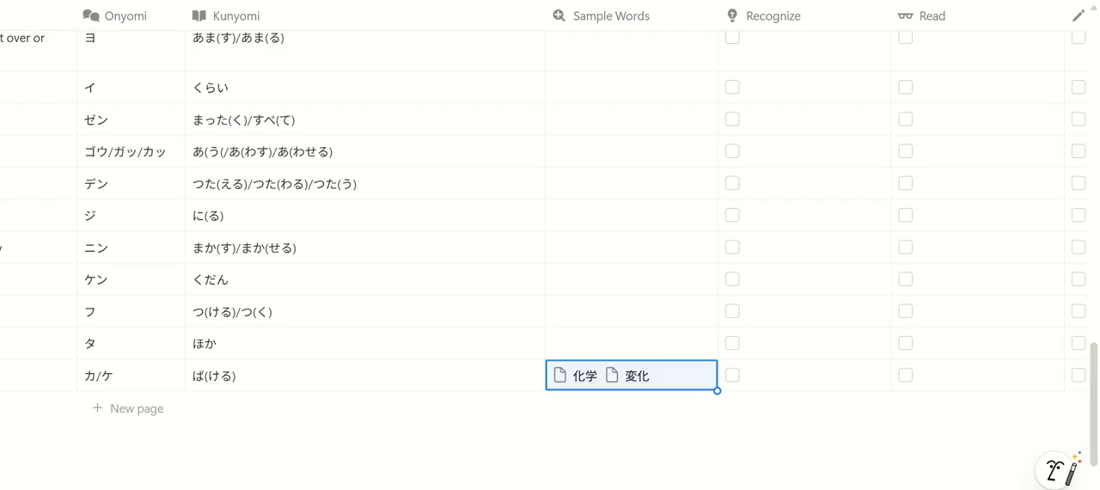
Mark the 化 entry as mastered for Recognize, Read and Write
scroll(551, 215, "right", 3)
left_click(544, 376)
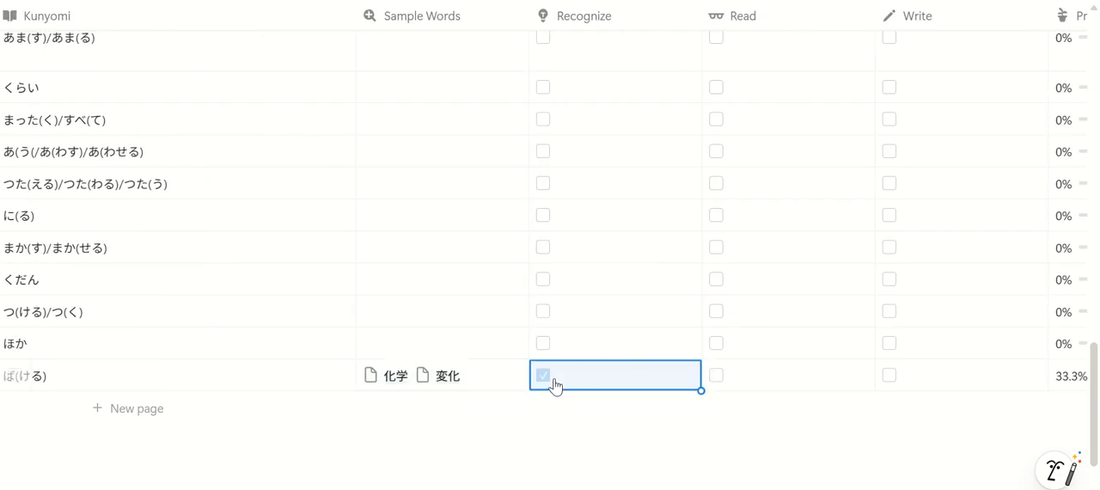
left_click(716, 376)
left_click(891, 376)
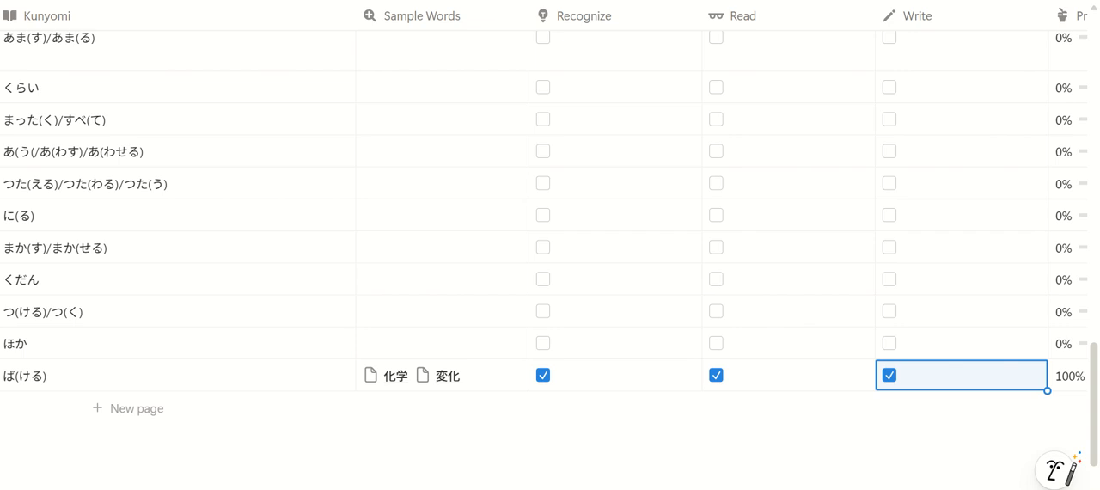
Uncheck and recheck Write and Read for the 化 entry to test how its Progress responds
scroll(885, 148, "right", 4)
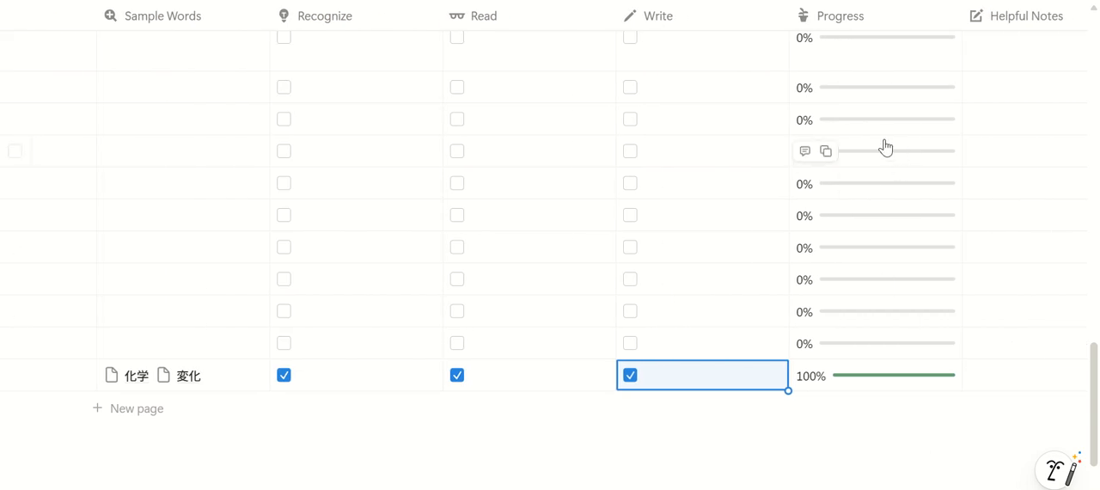
left_click(630, 375)
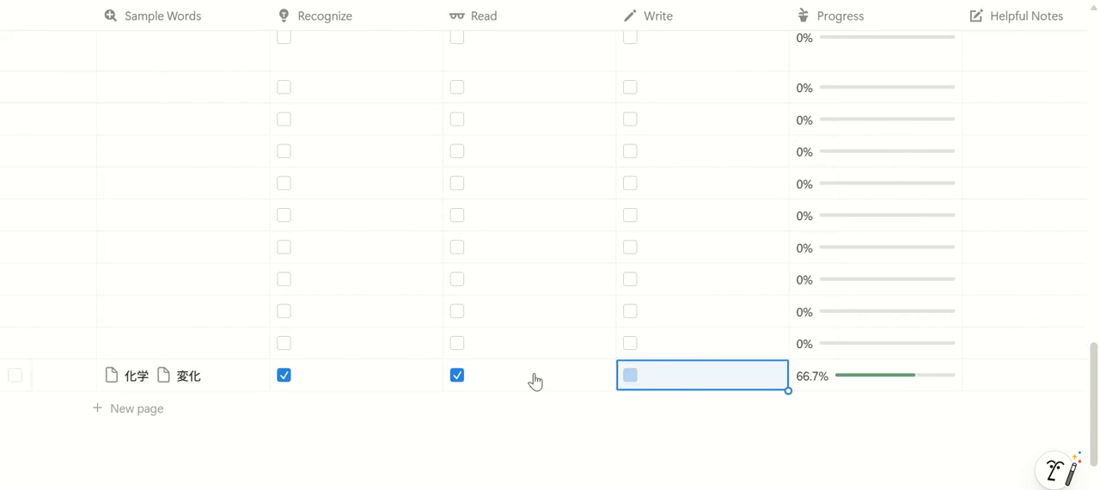
left_click(457, 376)
left_click(631, 376)
left_click(457, 376)
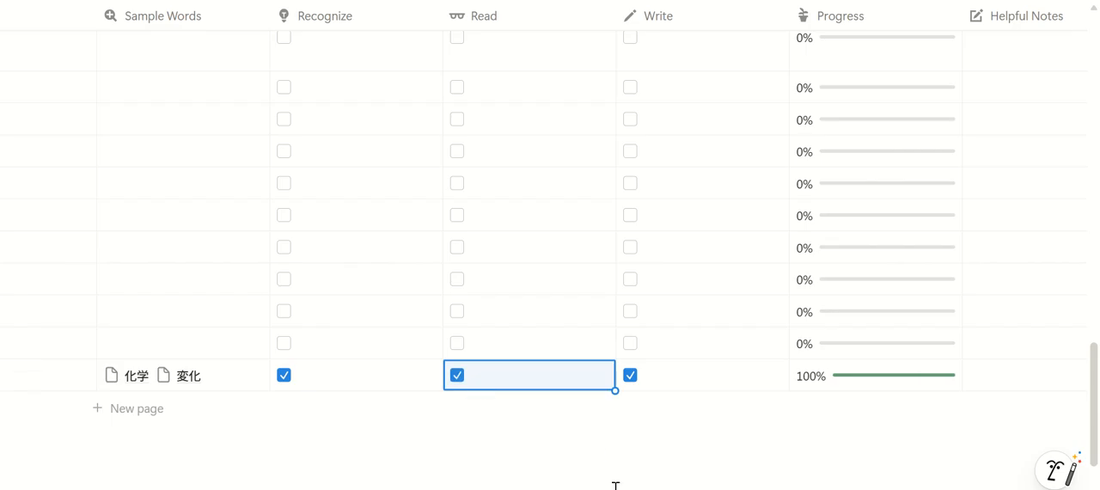
Examine the Helpful Notes, Confidence Level and Last Studied columns of the 化 entry
scroll(550, 258, "up", 2)
scroll(550, 258, "right", 2)
scroll(651, 486, "left", 1)
scroll(634, 458, "down", 3)
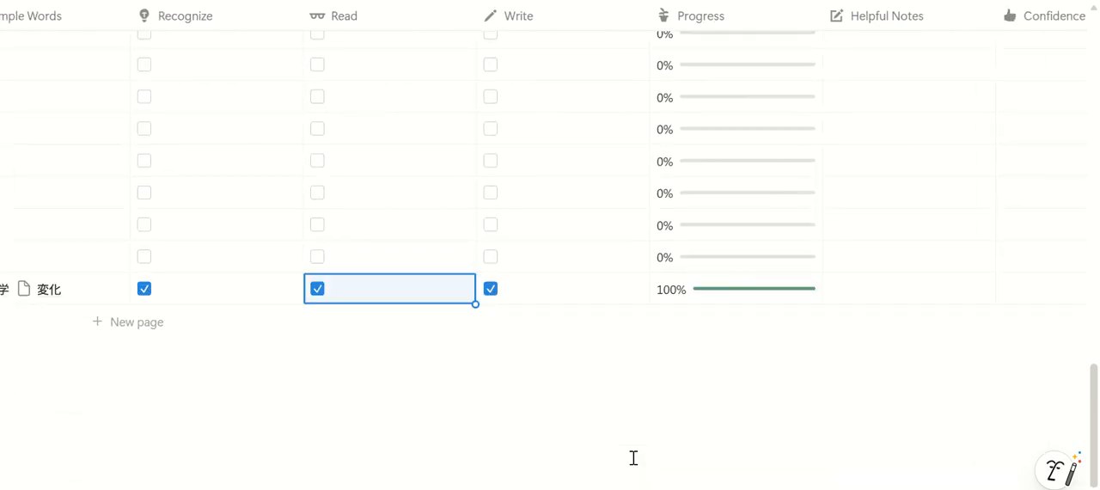
scroll(550, 172, "right", 3)
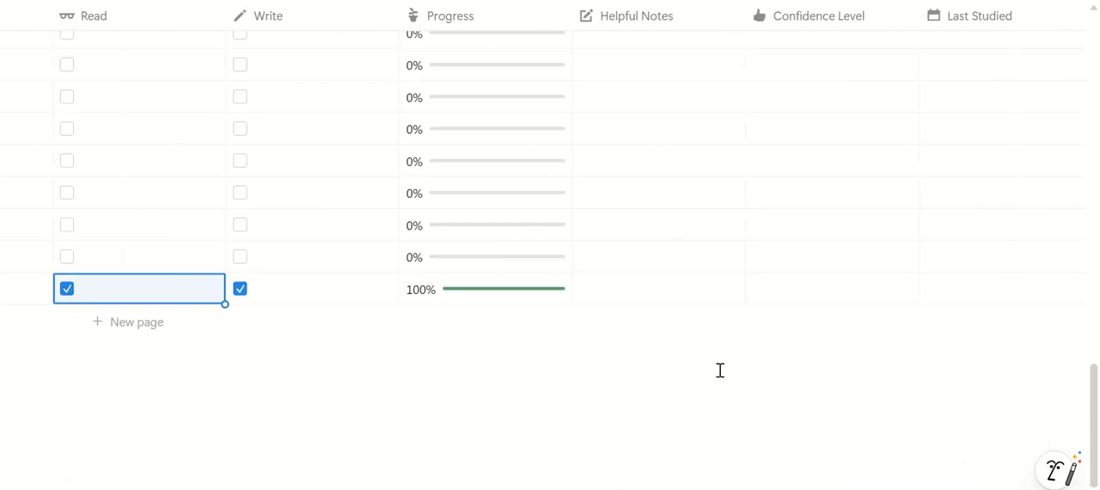
Set the Confidence Level of the 化 entry to Low Confidence
scroll(698, 319, "up", 1)
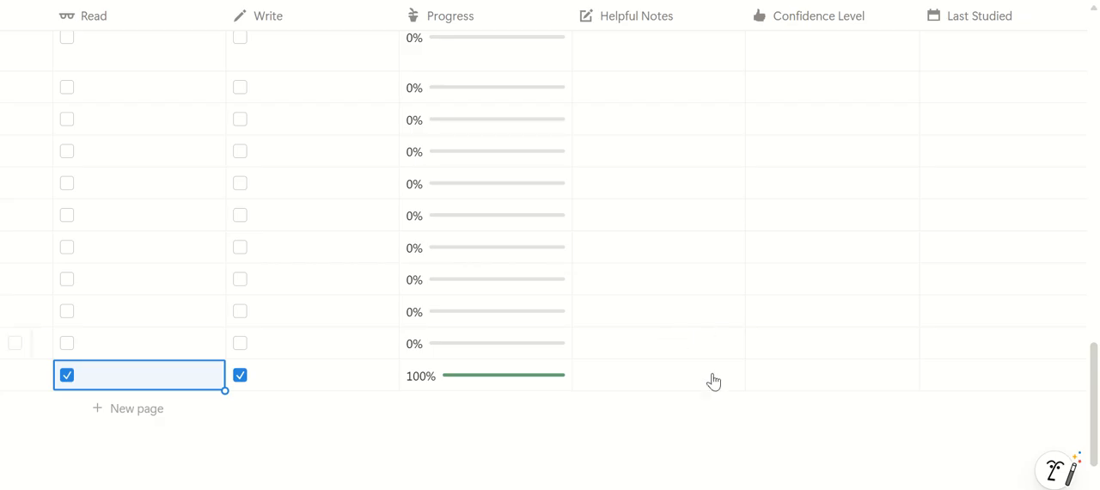
scroll(797, 487, "right", 3)
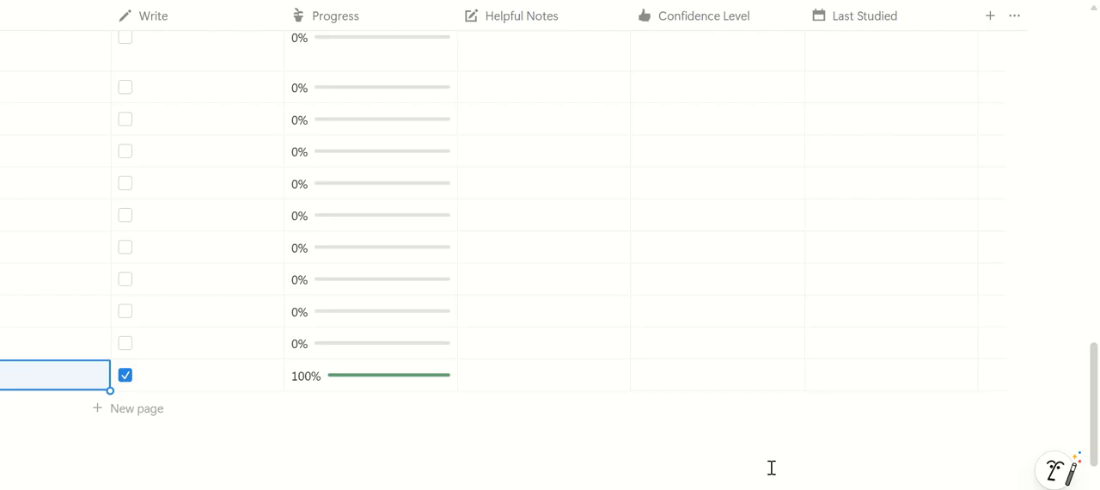
scroll(199, 483, "left", 10)
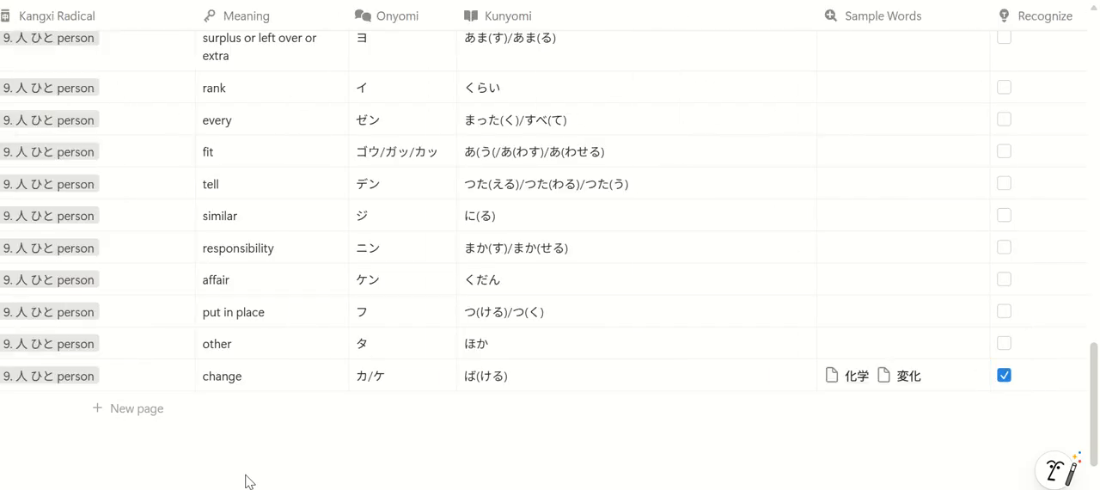
scroll(199, 483, "left", 5)
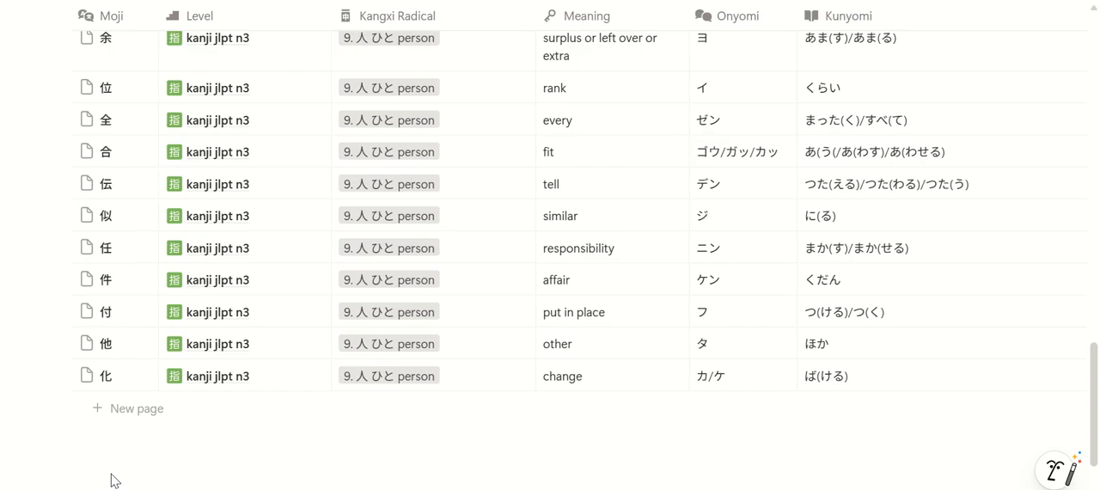
scroll(109, 473, "left", 1)
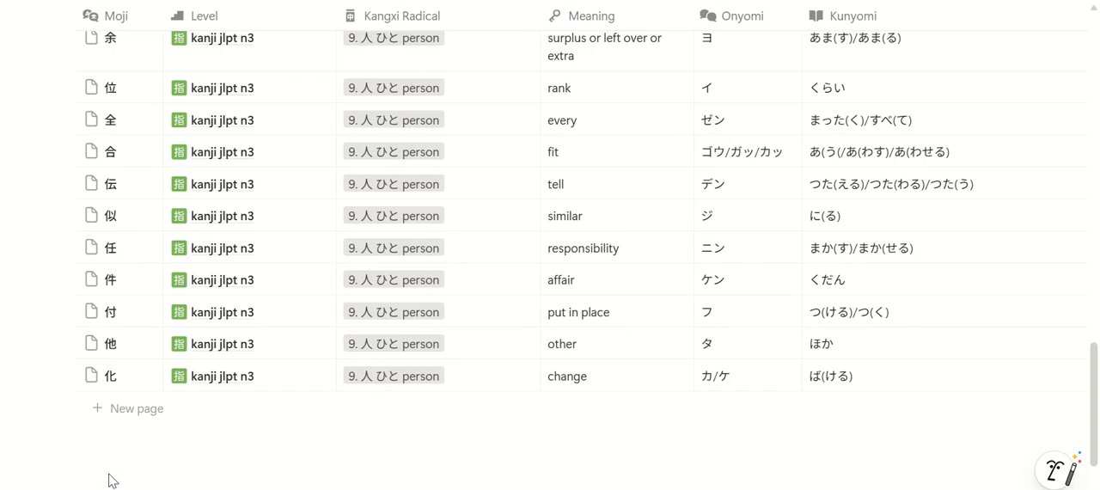
scroll(128, 482, "right", 15)
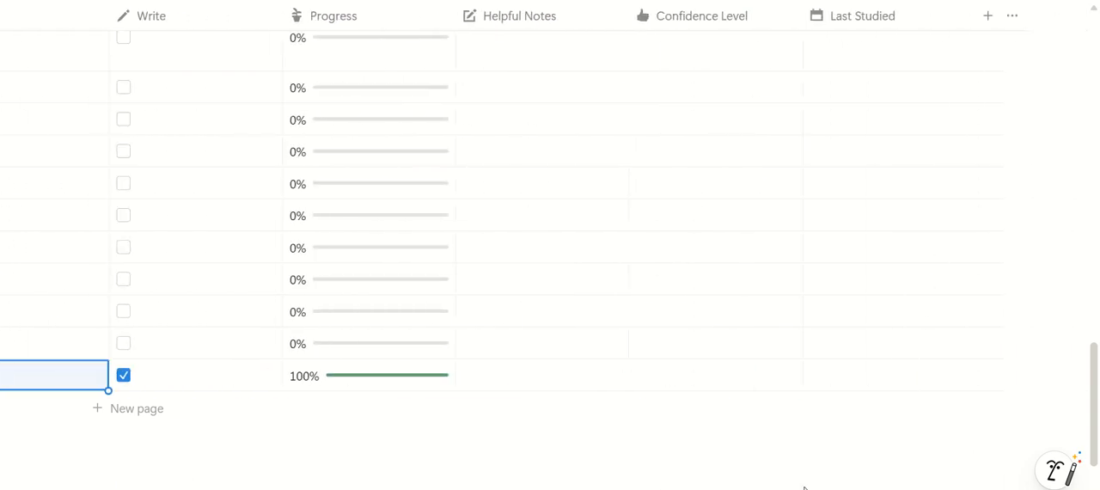
left_click(694, 368)
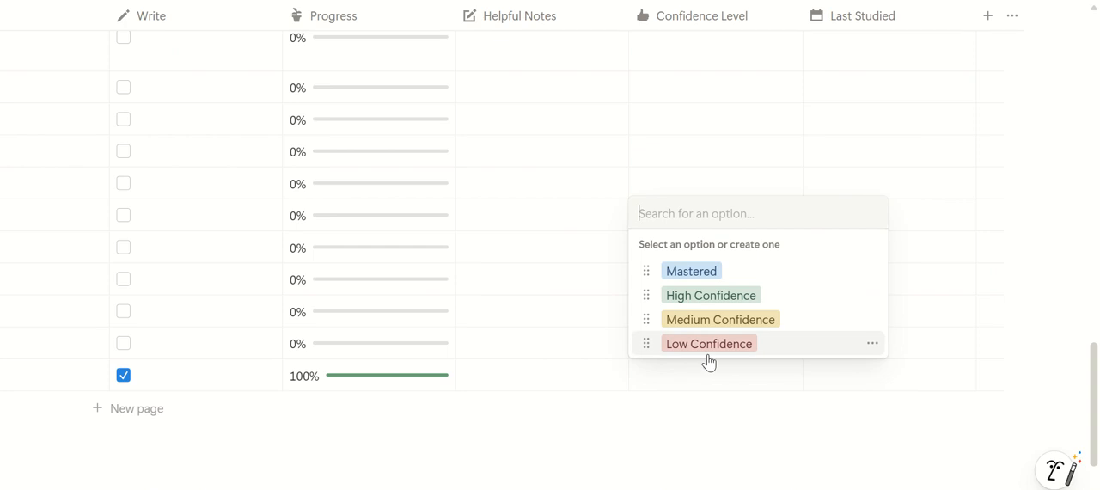
left_click(709, 352)
Set the Last Studied date of the 化 entry to 2025/12/09
left_click(853, 384)
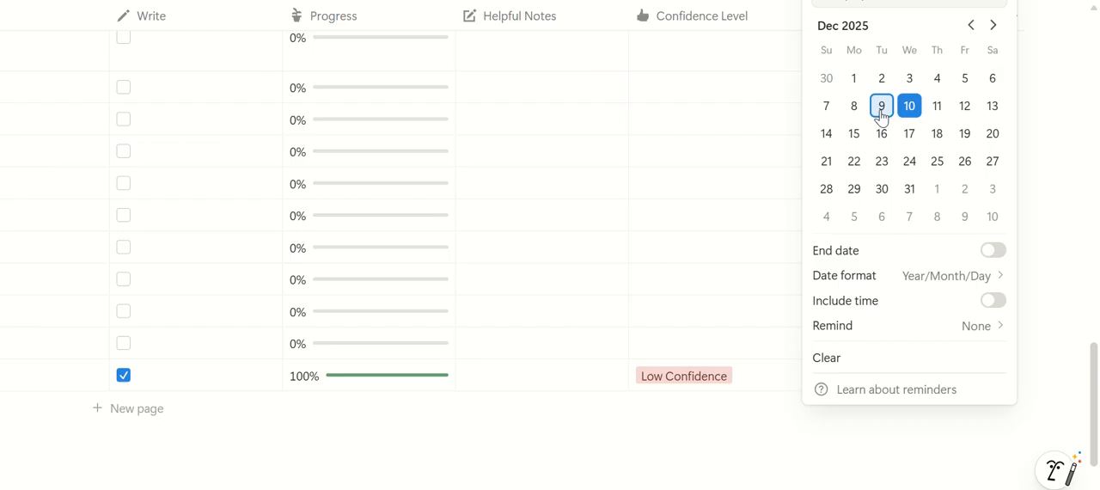
left_click(881, 106)
key("Escape")
Add 他人 as a new word bank page in the Sample Words of the 他 entry
scroll(550, 215, "left", 10)
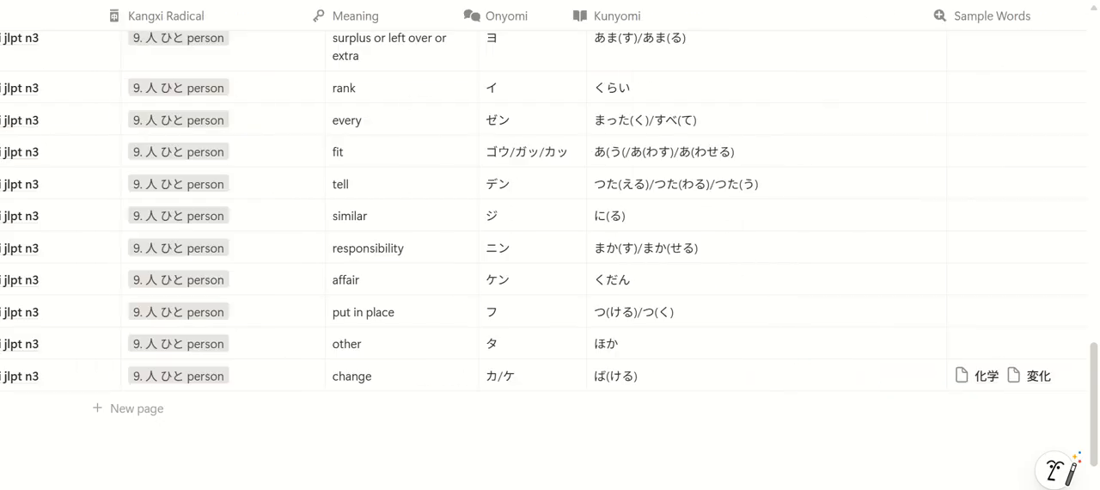
scroll(471, 215, "left", 4)
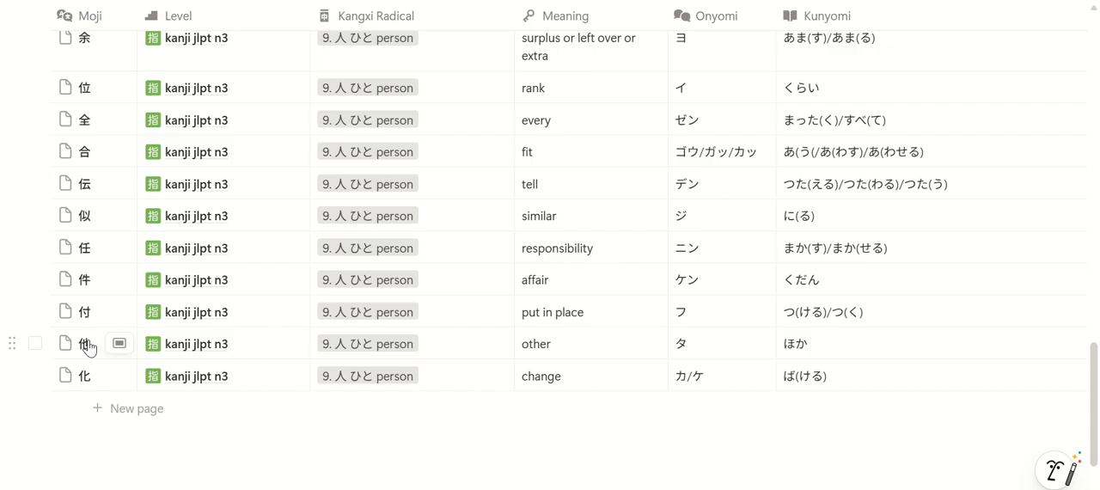
scroll(550, 215, "right", 3)
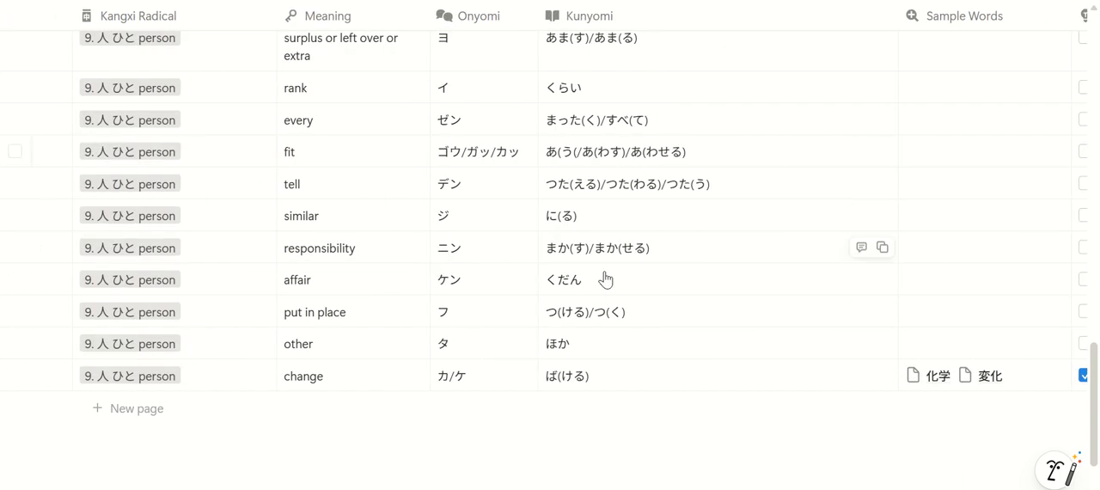
scroll(582, 376, "right", 3)
scroll(550, 215, "right", 1)
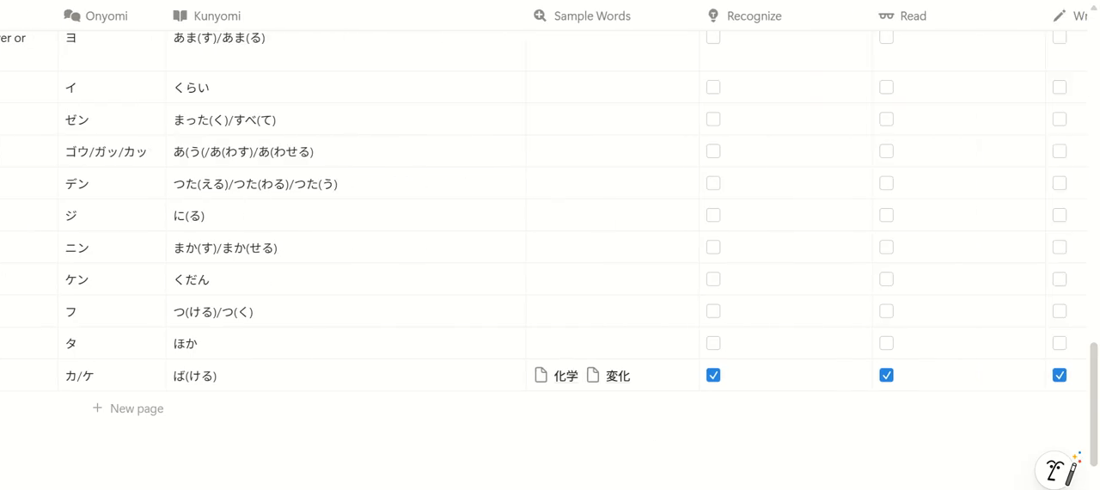
left_click(637, 361)
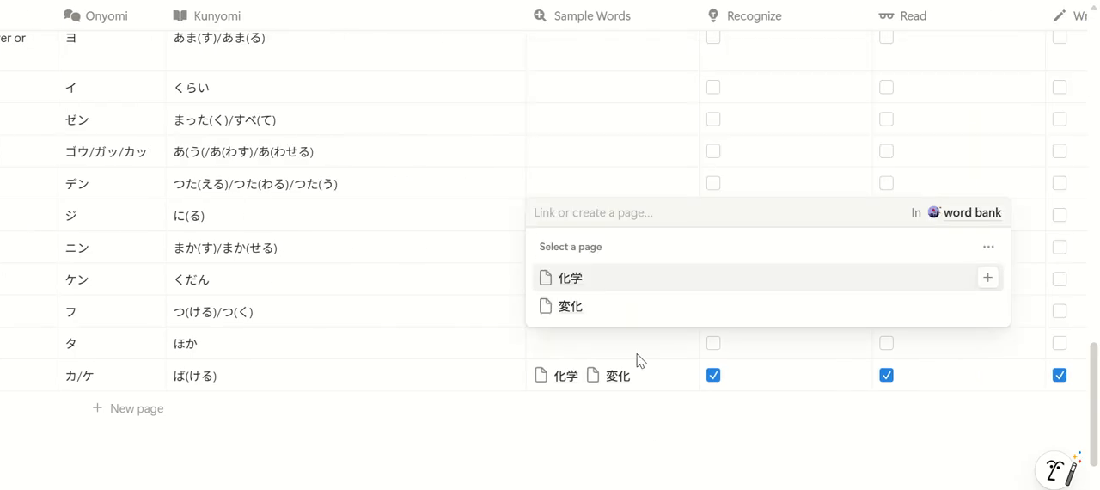
type("たにん")
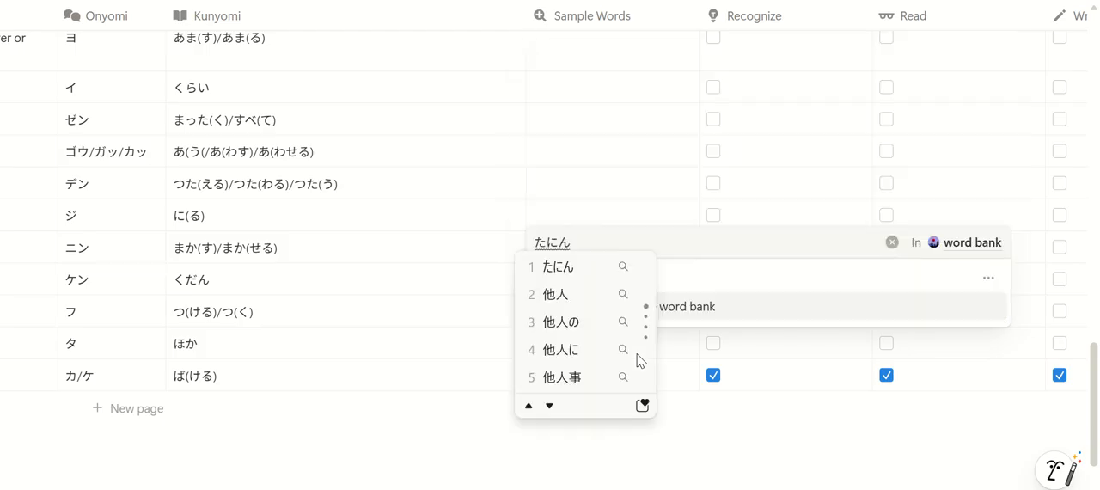
left_click(584, 294)
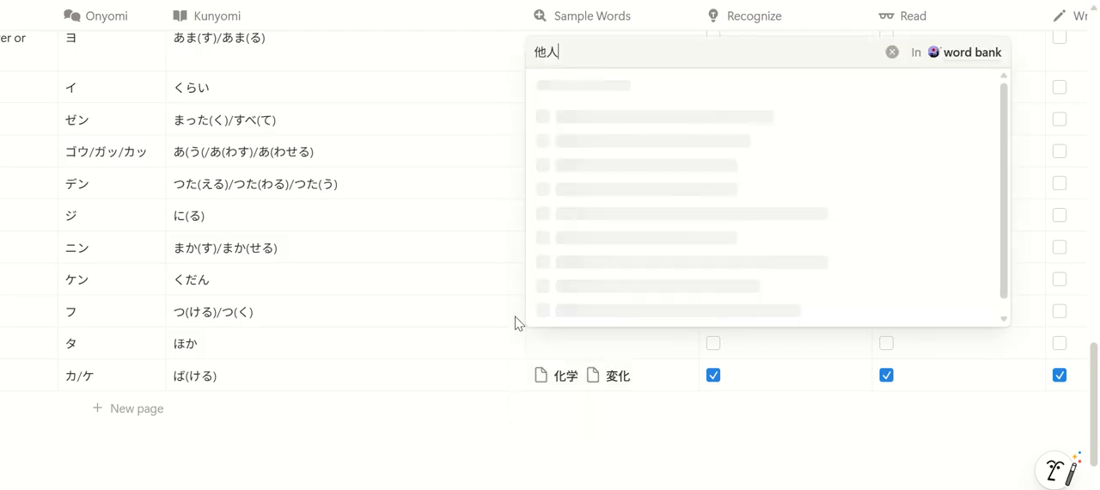
left_click(569, 308)
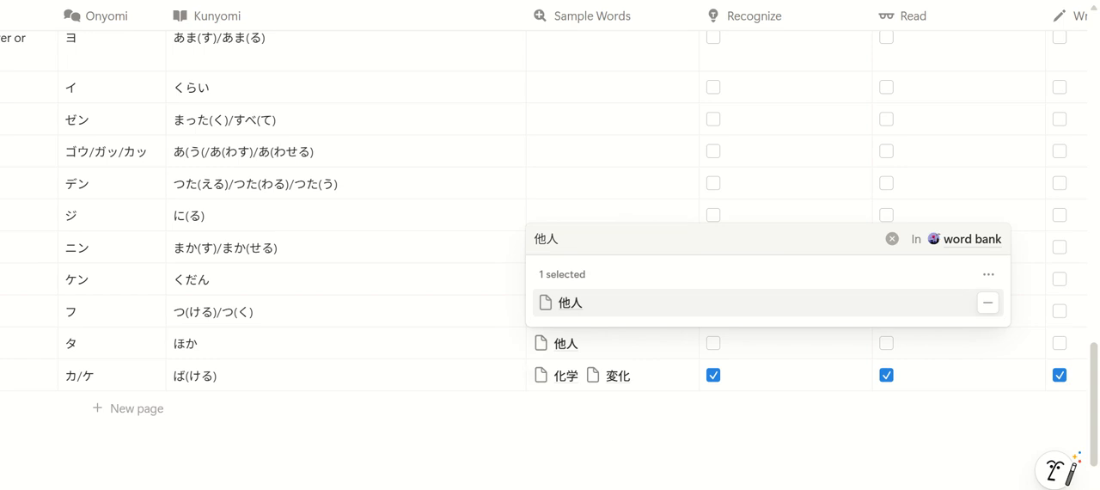
key("Escape")
Mark the 他 entry as mastered for Recognize, Read and Write
scroll(262, 384, "right", 10)
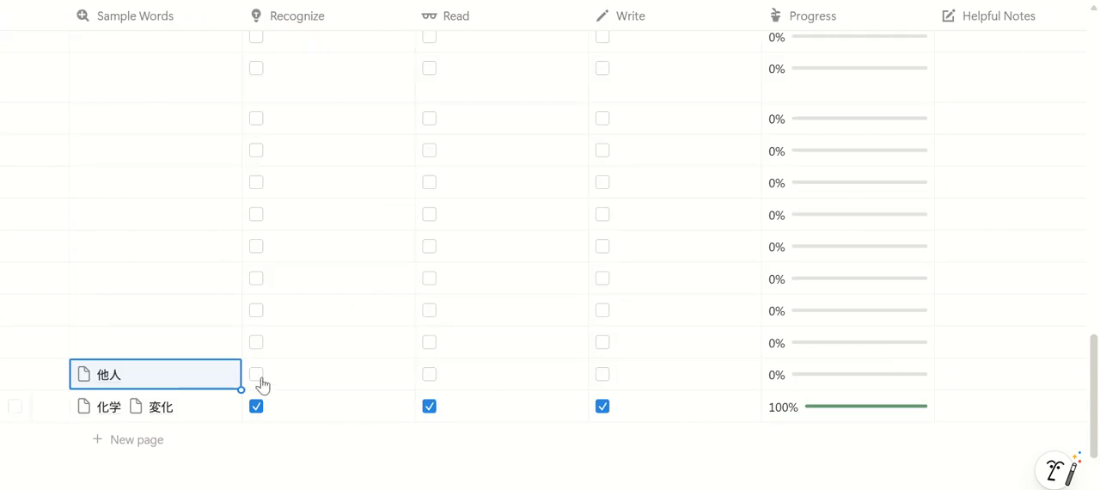
left_click(256, 406)
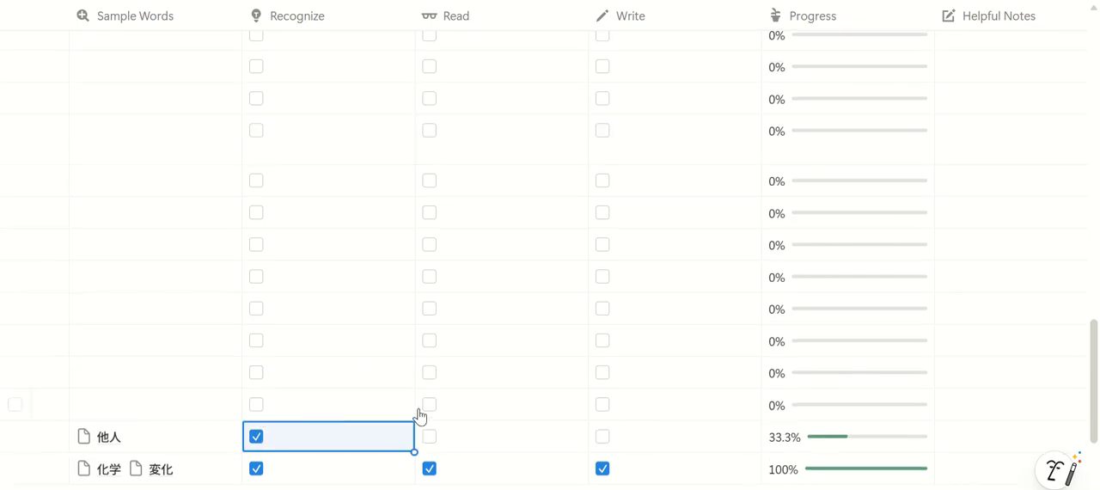
scroll(421, 417, "down", 2)
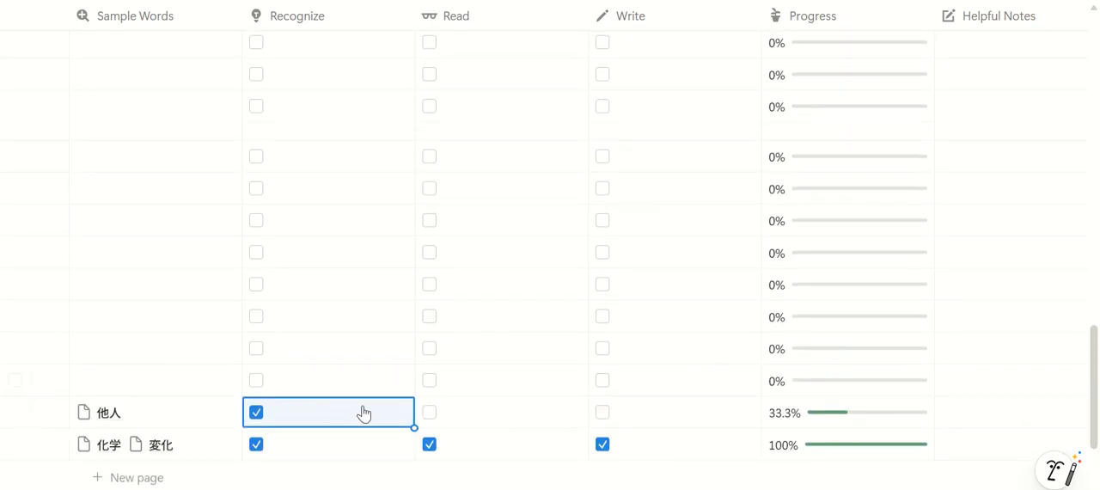
left_click(429, 445)
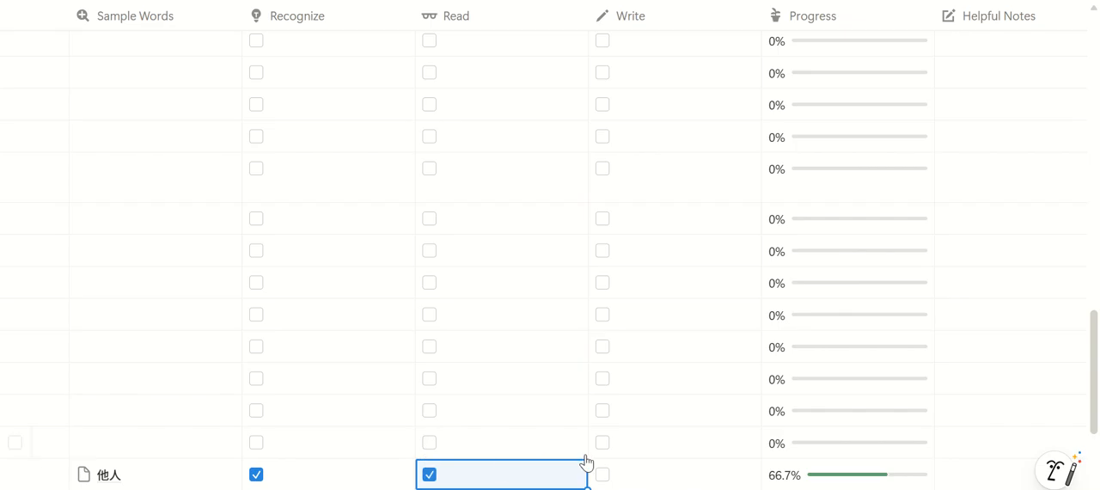
scroll(602, 460, "down", 2)
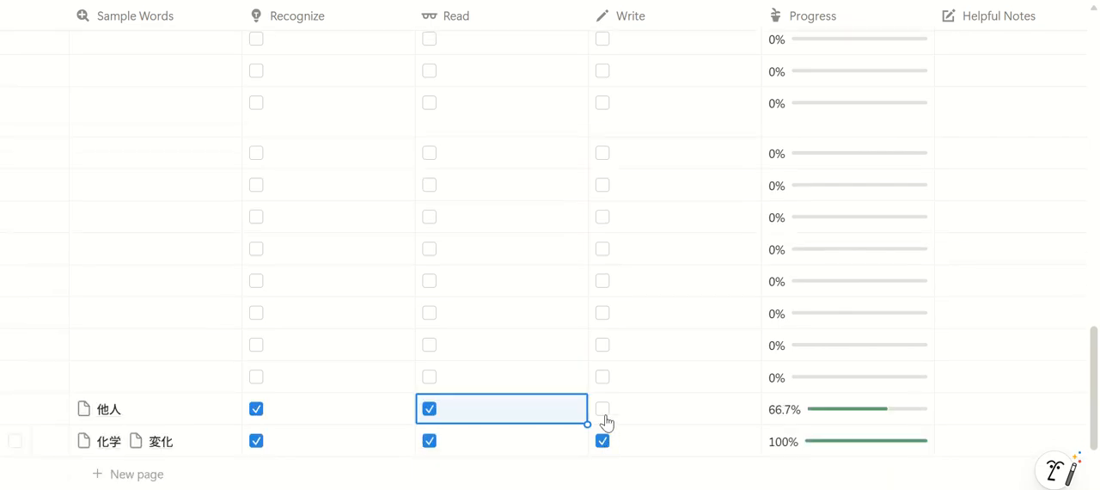
scroll(606, 421, "up", 2)
left_click(602, 467)
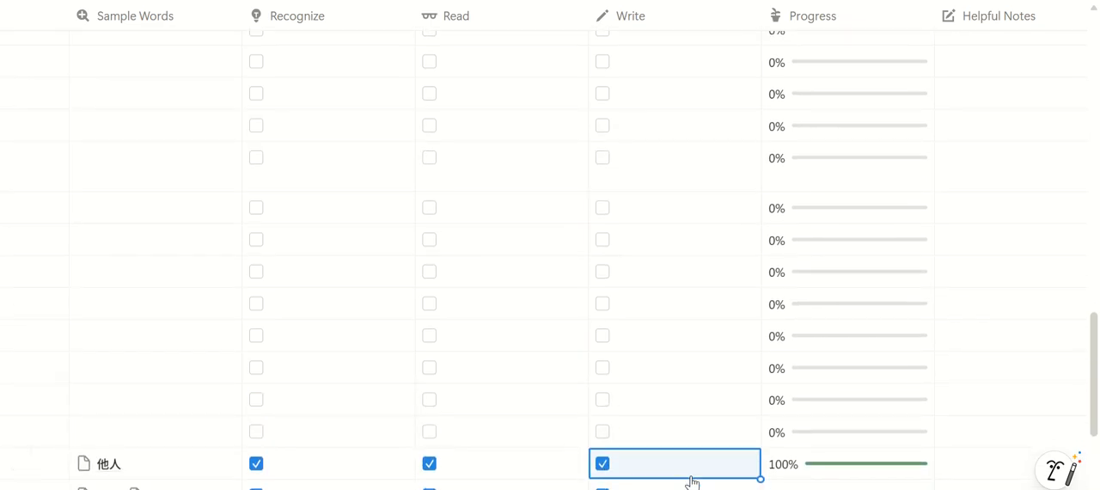
Set the Confidence Level of the 他 entry to Medium Confidence
scroll(693, 483, "up", 1)
scroll(691, 488, "down", 1)
scroll(541, 421, "left", 10)
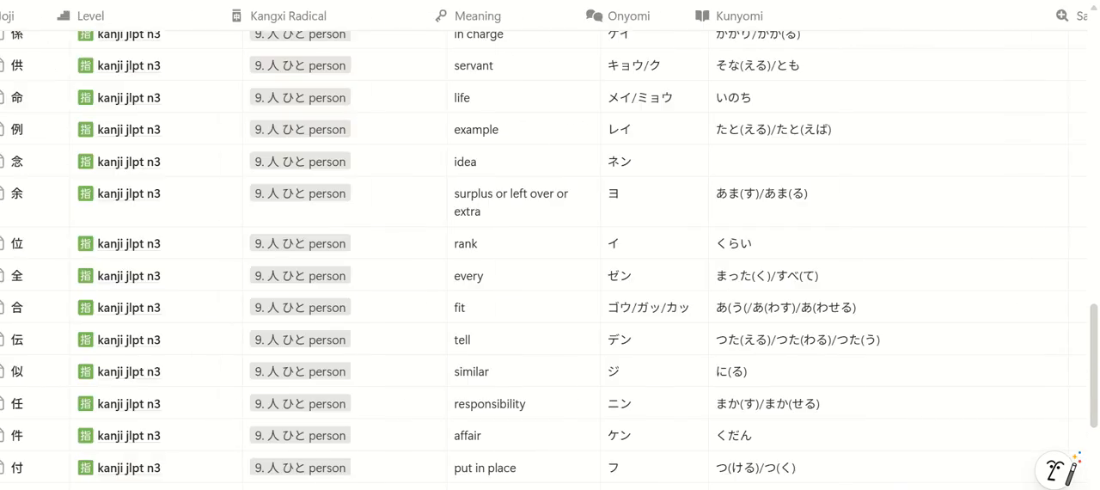
scroll(542, 421, "right", 8)
scroll(542, 421, "down", 5)
scroll(624, 467, "up", 1)
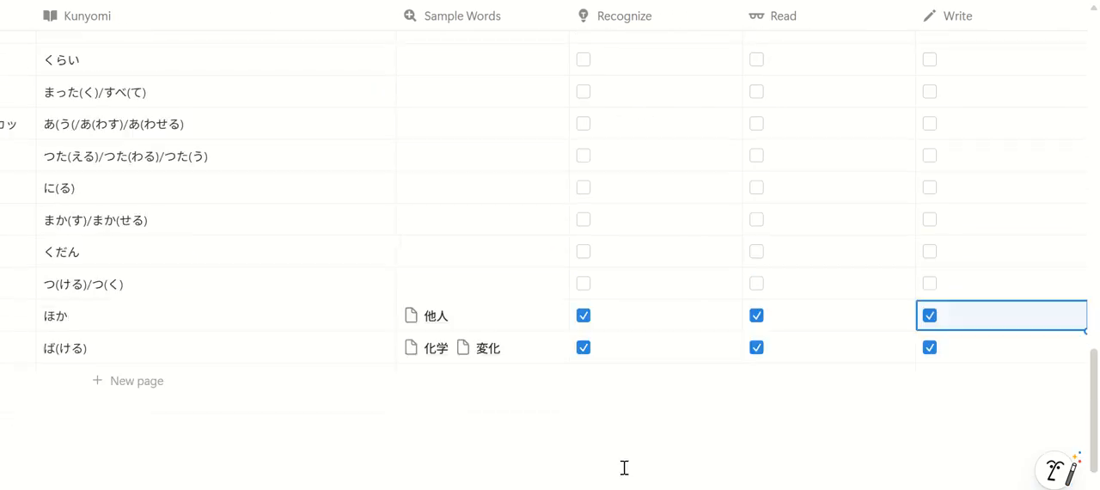
scroll(624, 467, "down", 1)
scroll(624, 467, "right", 6)
scroll(550, 258, "right", 2)
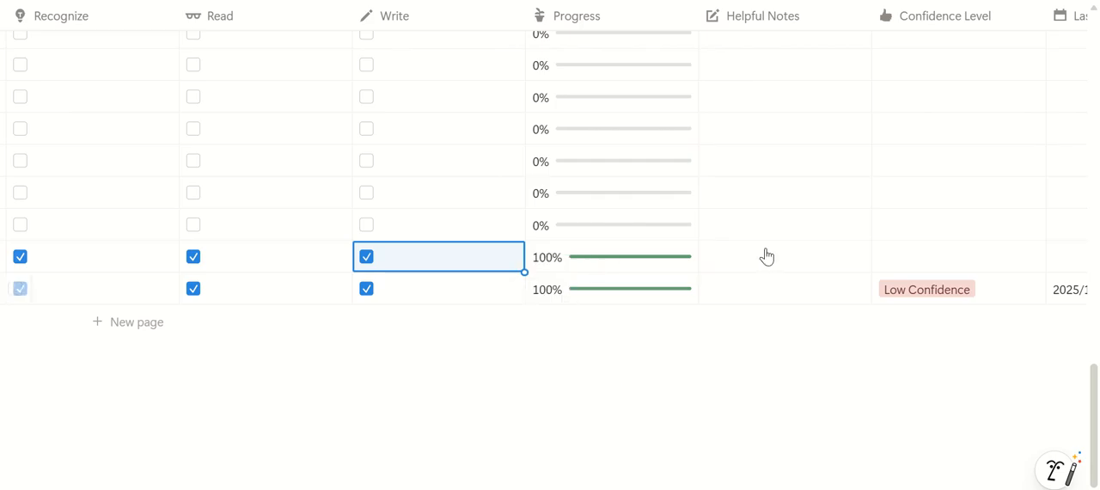
scroll(658, 231, "right", 3)
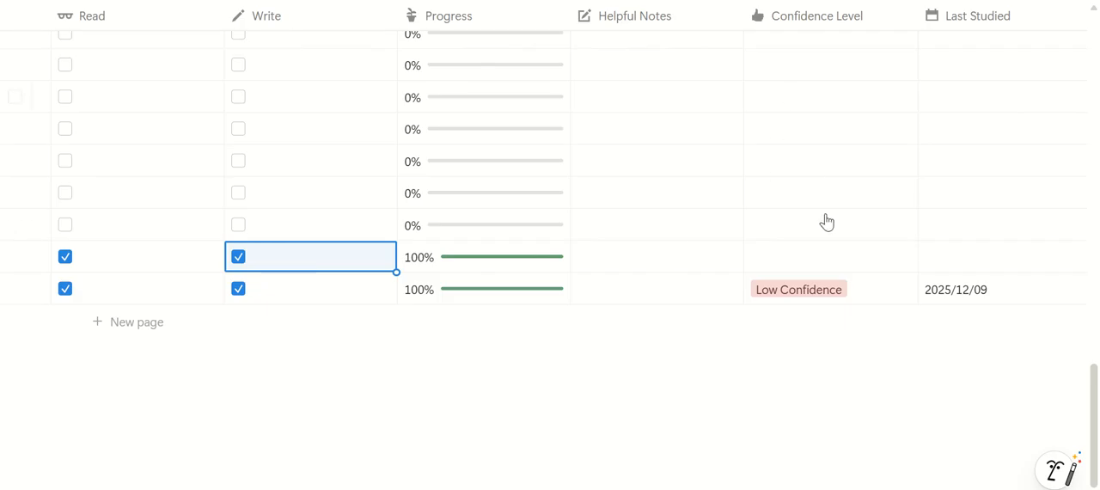
left_click(818, 268)
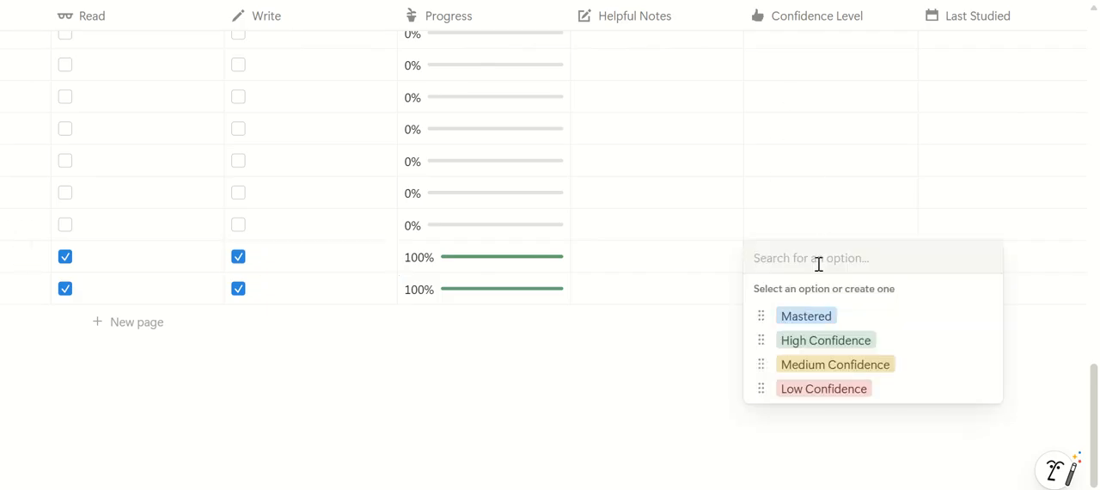
left_click(894, 362)
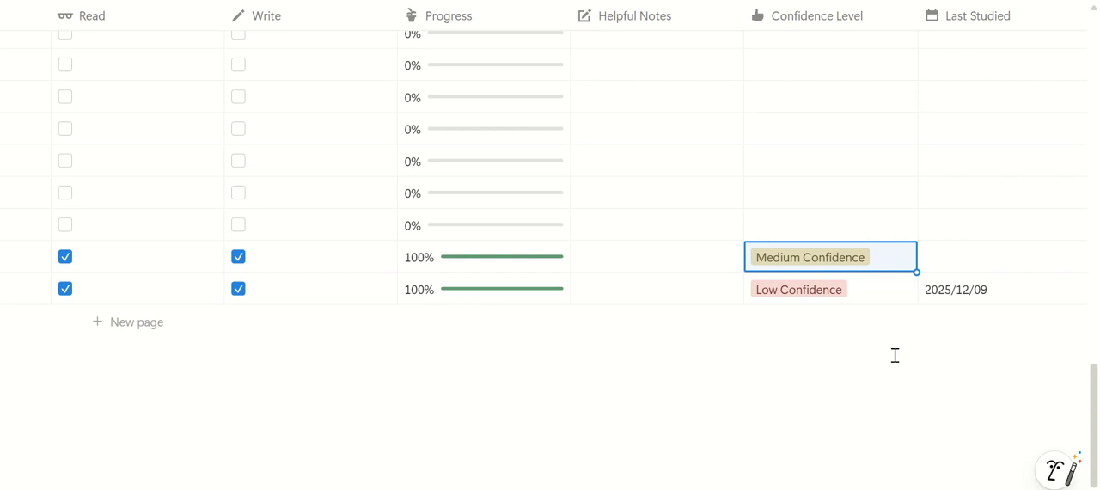
Set the Last Studied date of the 他 entry to 2025/12/10
scroll(902, 405, "right", 2)
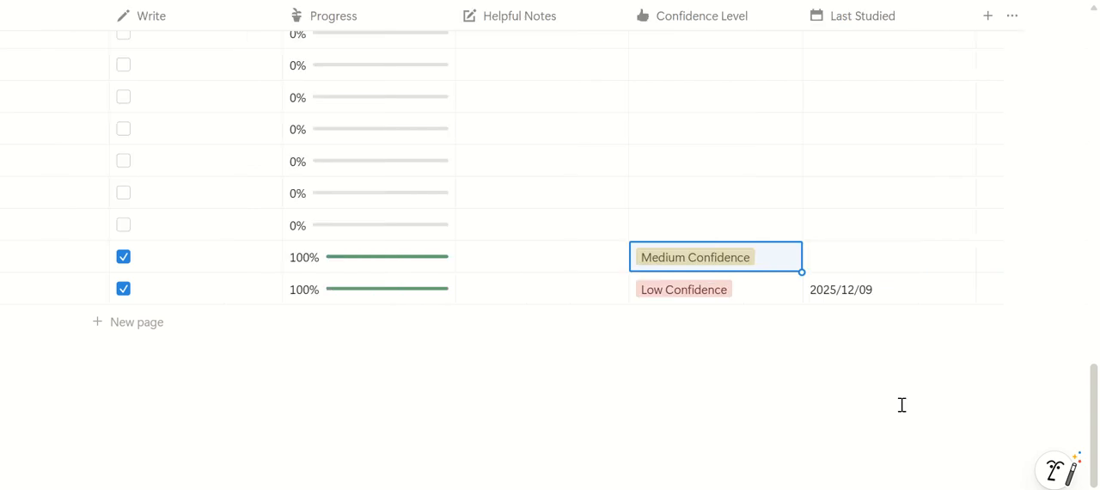
left_click(859, 275)
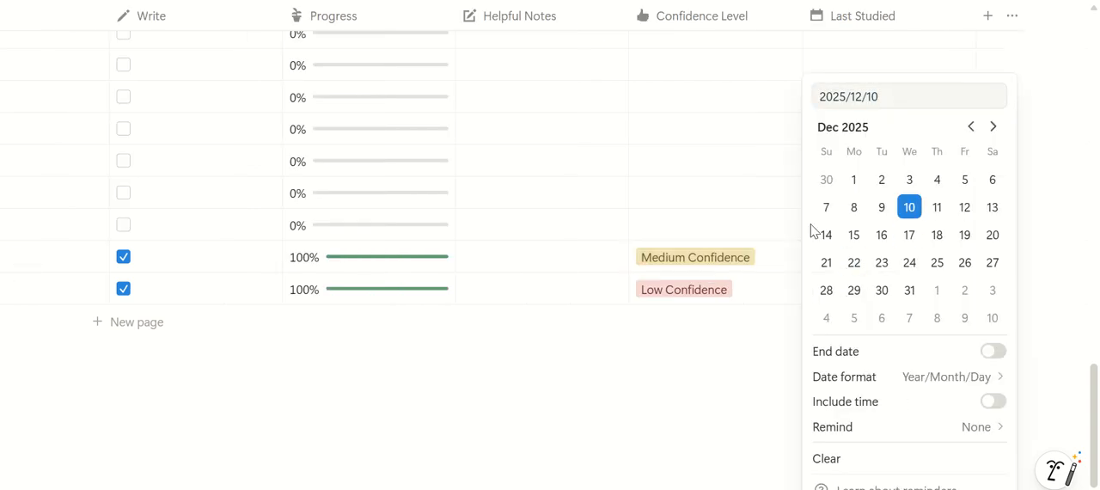
left_click(712, 264)
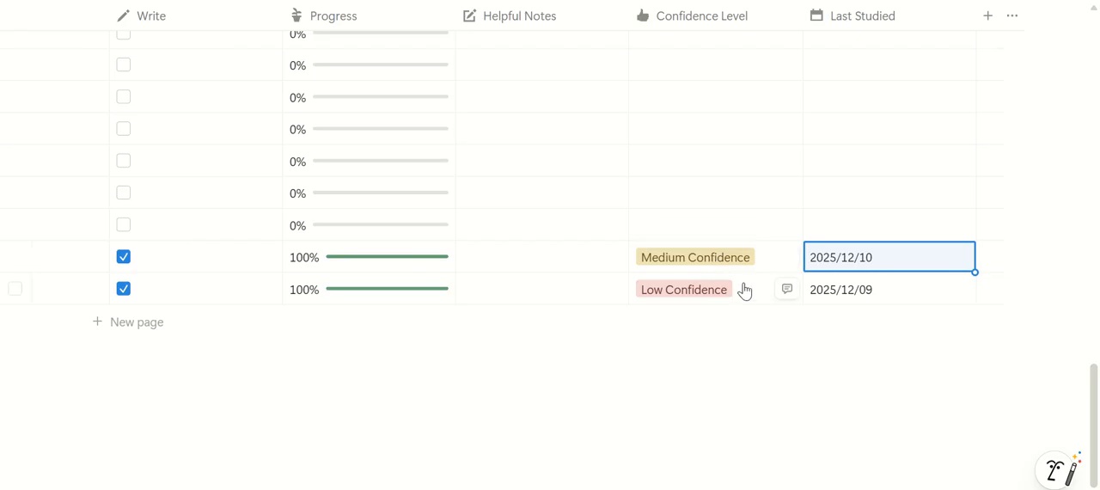
Switch moji trail to the low confidence view and set its entry's Confidence Level to Medium Confidence
scroll(744, 291, "up", 10)
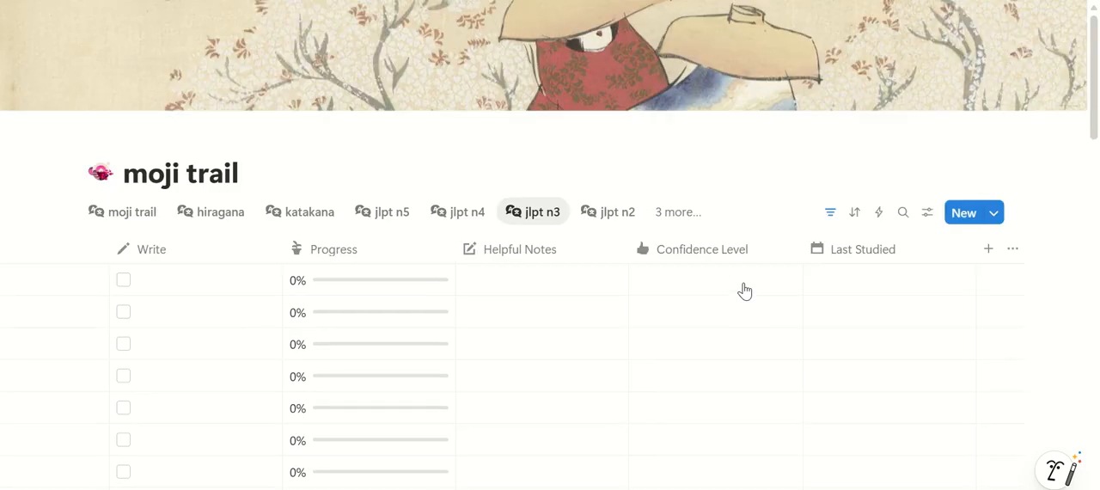
left_click(677, 212)
scroll(791, 363, "down", 3)
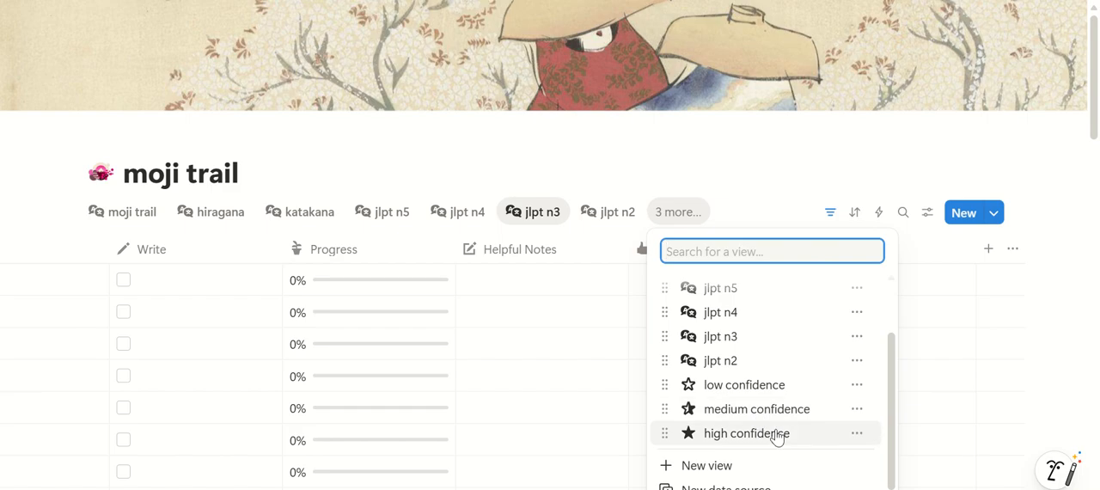
left_click(769, 384)
scroll(1055, 483, "right", 10)
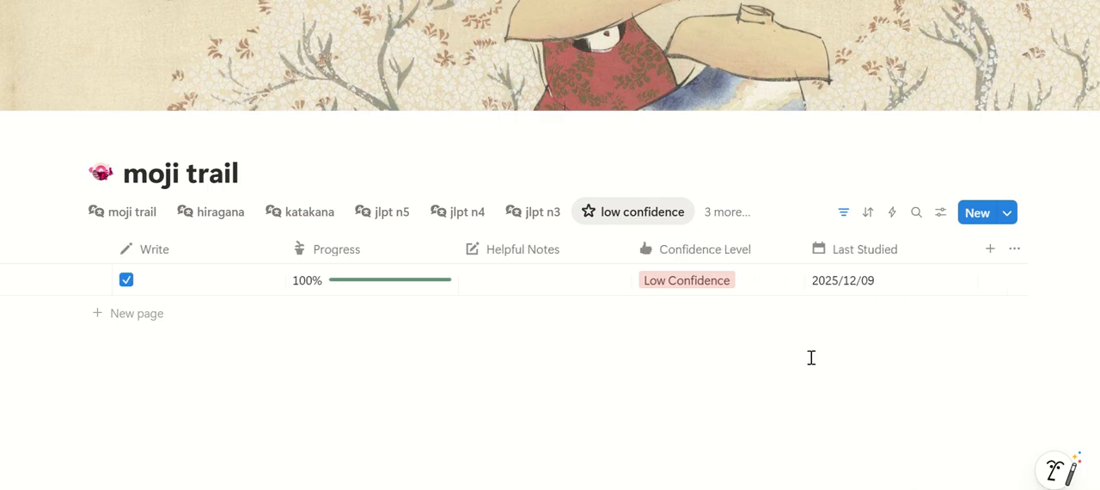
left_click(761, 293)
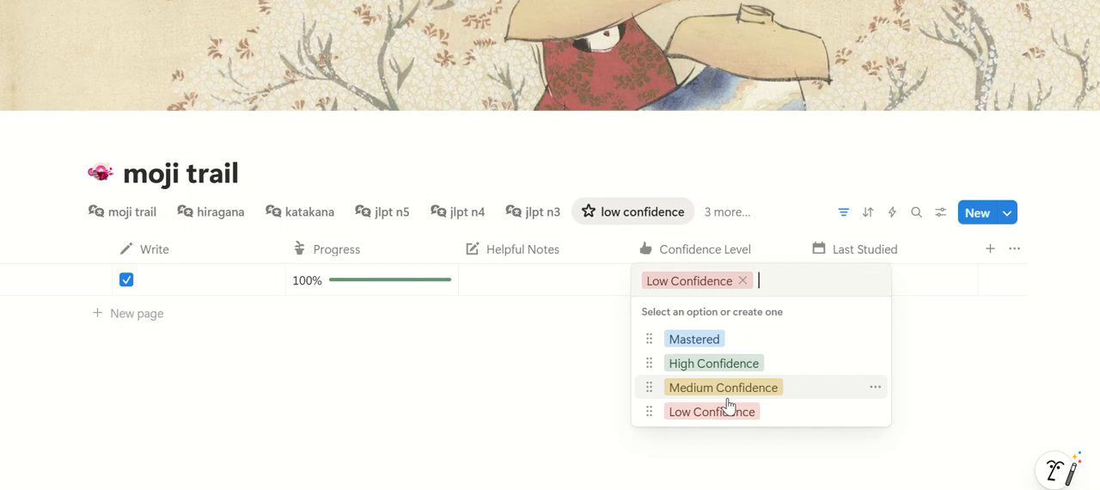
left_click(807, 395)
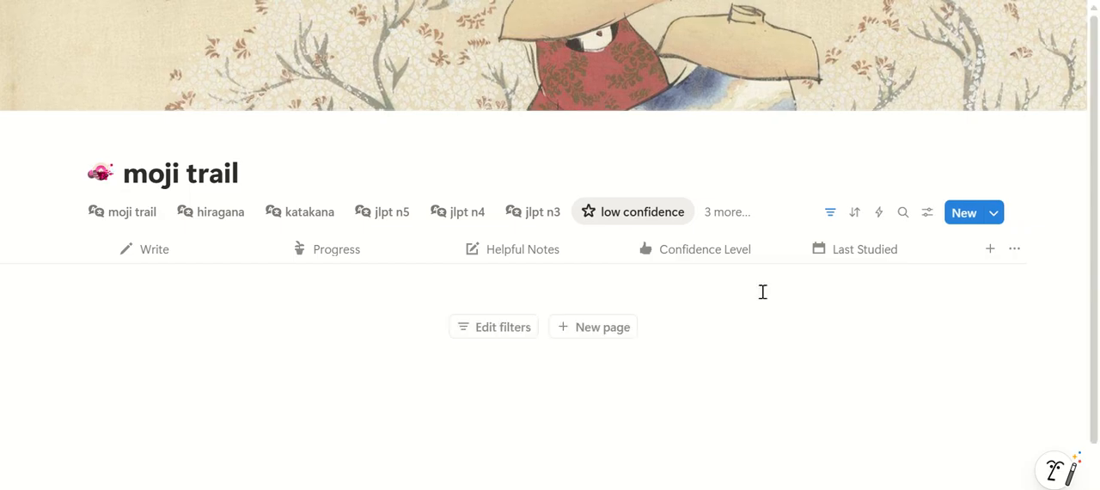
Switch moji trail to the medium confidence view and review its entries' confidence levels and study dates
left_click(727, 215)
scroll(775, 402, "down", 2)
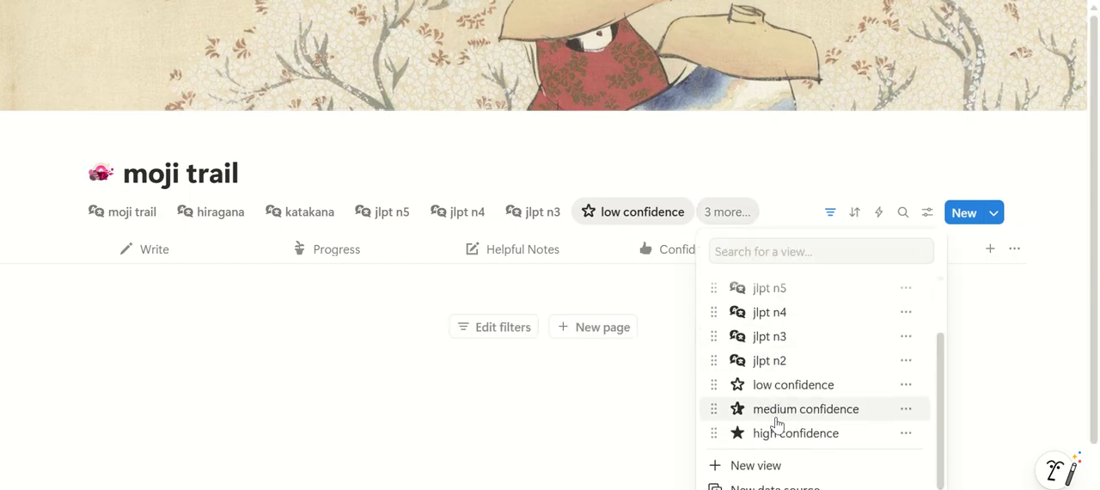
left_click(778, 410)
scroll(545, 483, "right", 10)
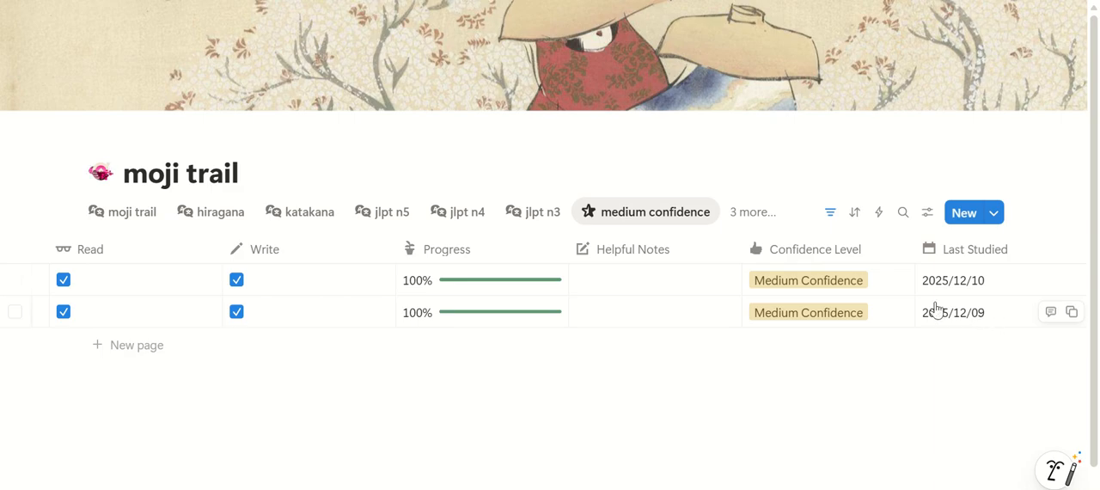
In the jlpt n3 view, set the Confidence Level of the 化 entry to Low Confidence
left_click(523, 220)
scroll(610, 435, "down", 15)
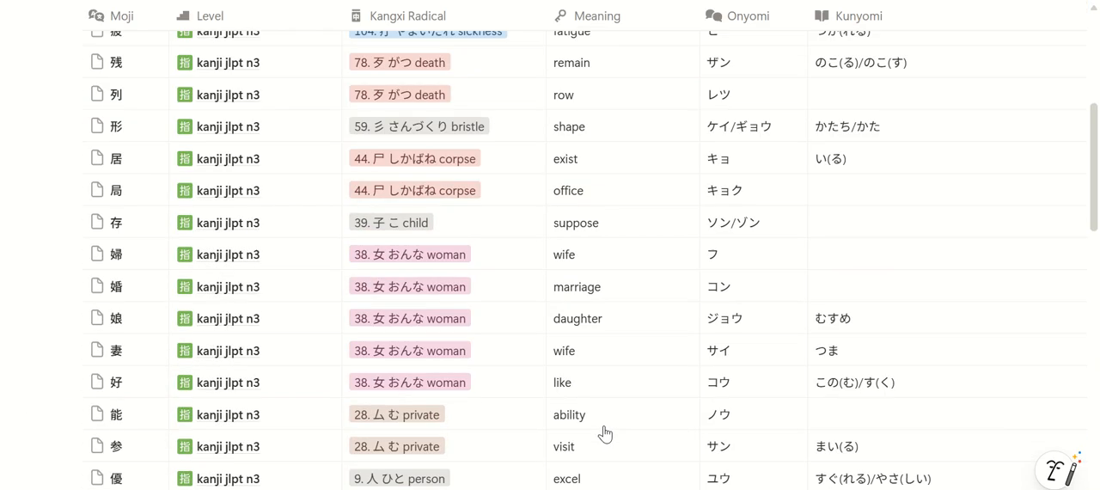
scroll(416, 464, "down", 3)
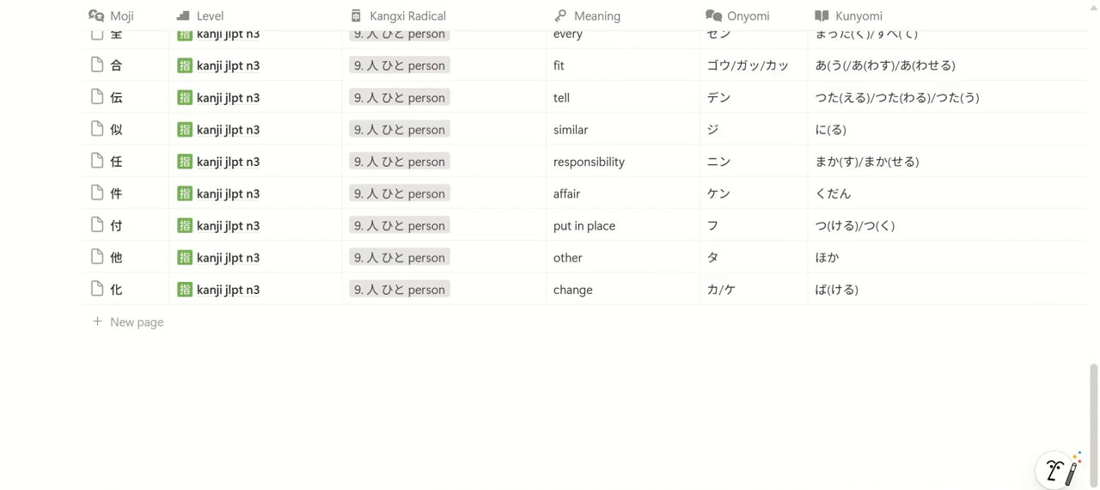
scroll(754, 456, "right", 10)
left_click(728, 297)
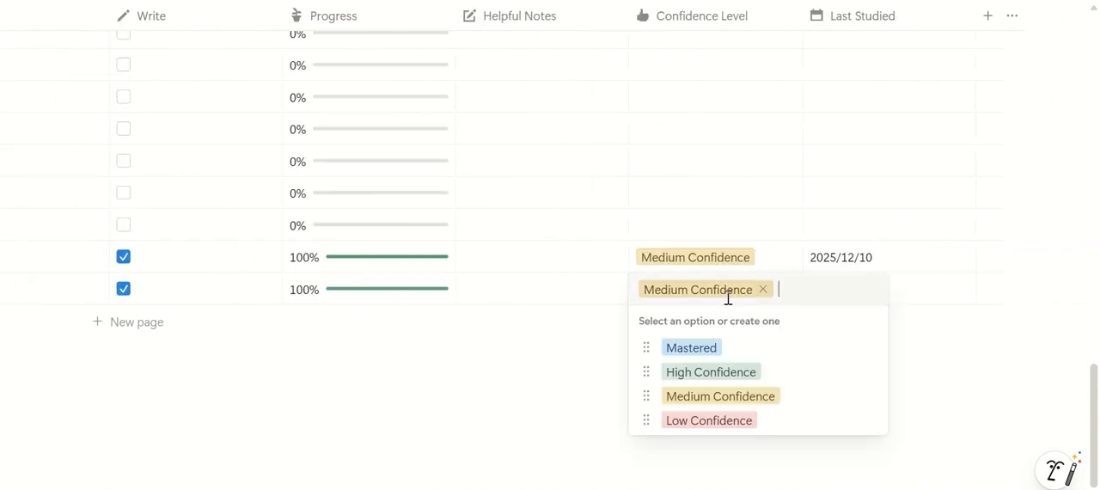
left_click(701, 422)
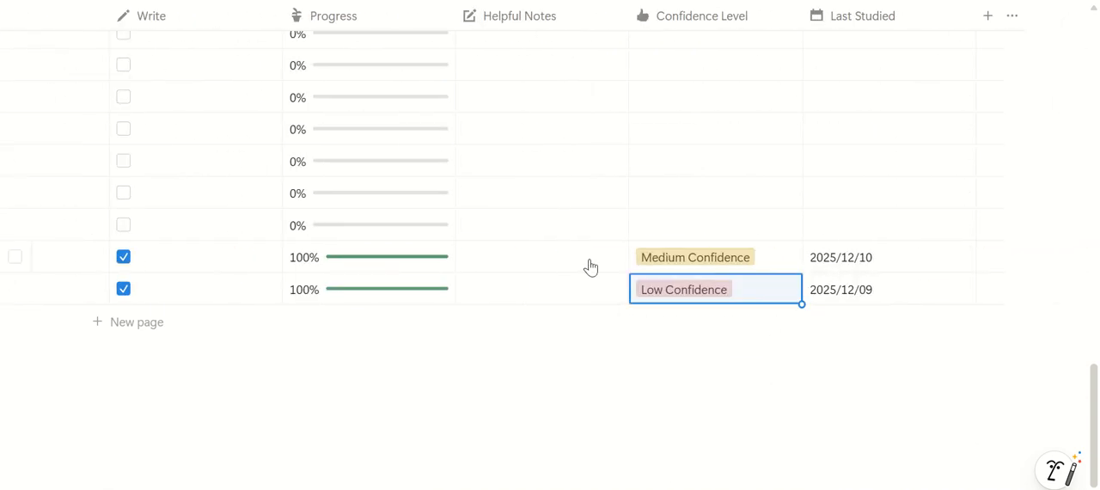
Return to the main moji trail page and go from its navigation to the word bank page
scroll(590, 267, "up", 15)
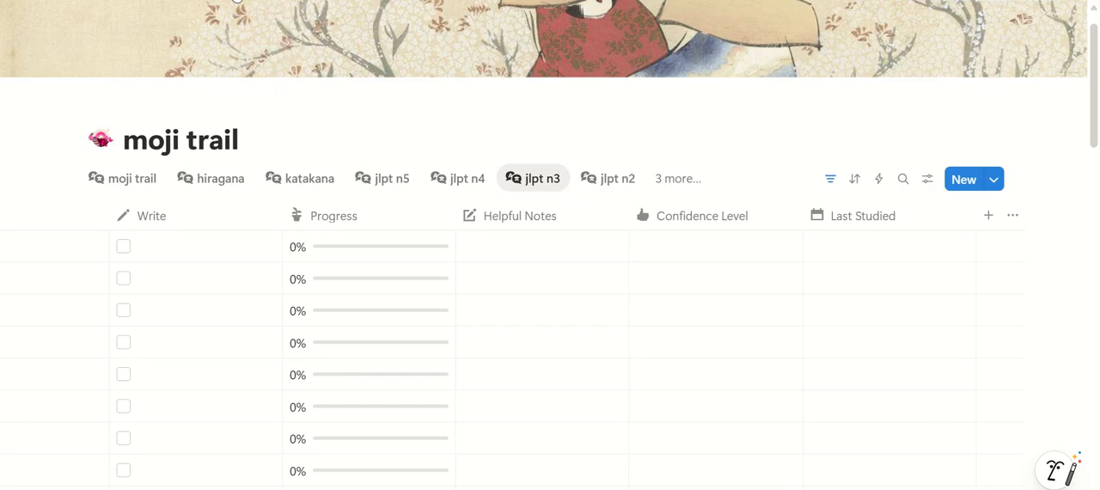
left_click(236, 1)
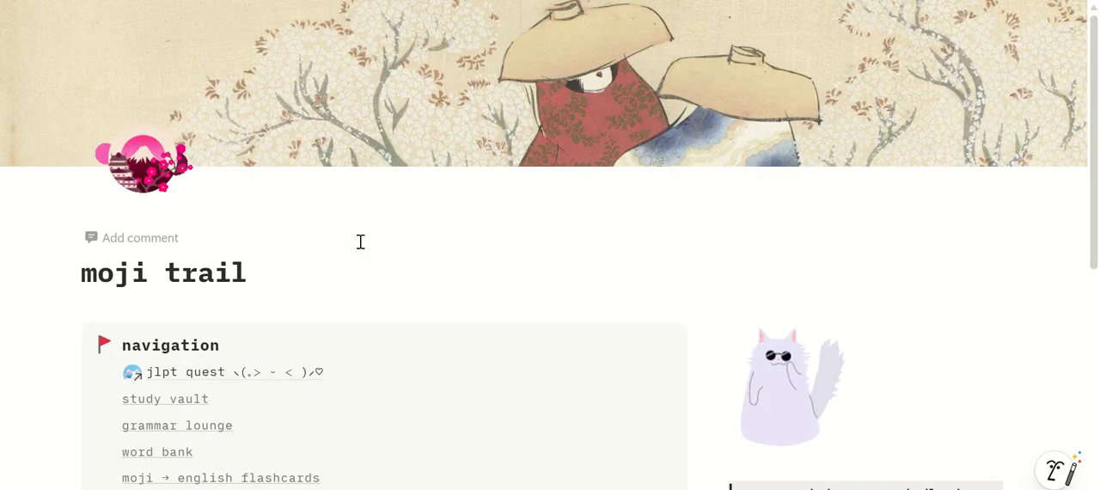
scroll(360, 241, "down", 2)
scroll(352, 241, "down", 2)
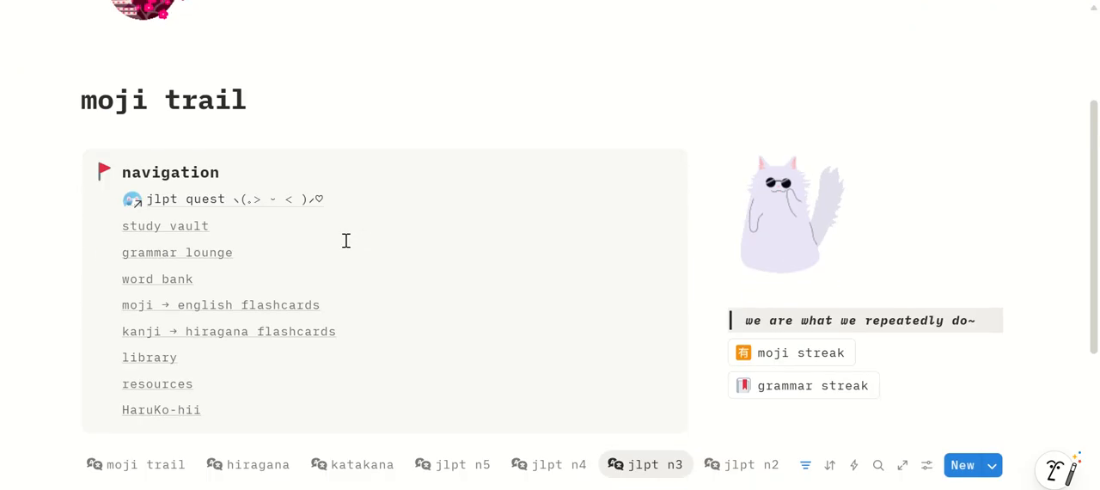
left_click(158, 279)
scroll(162, 277, "down", 4)
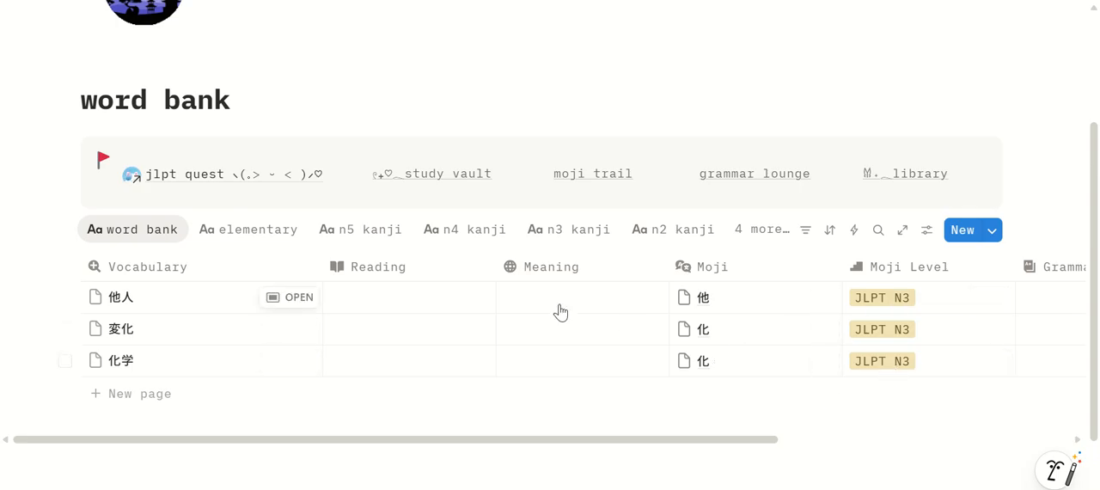
Enter the word bank readings たにん for 他人, へんか for 変化 and かがく for 化学
left_click(461, 300)
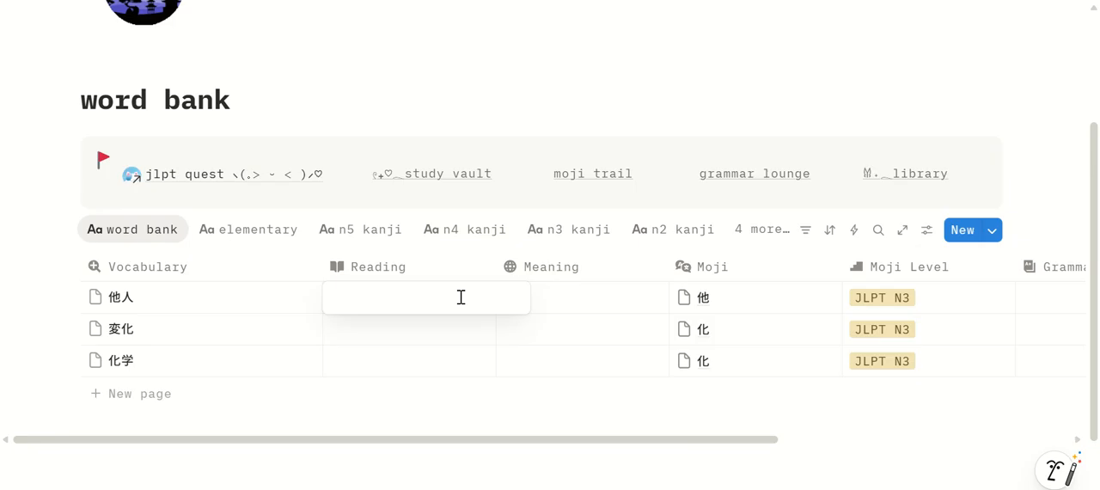
type("たにん")
key("Return")
key("Return")
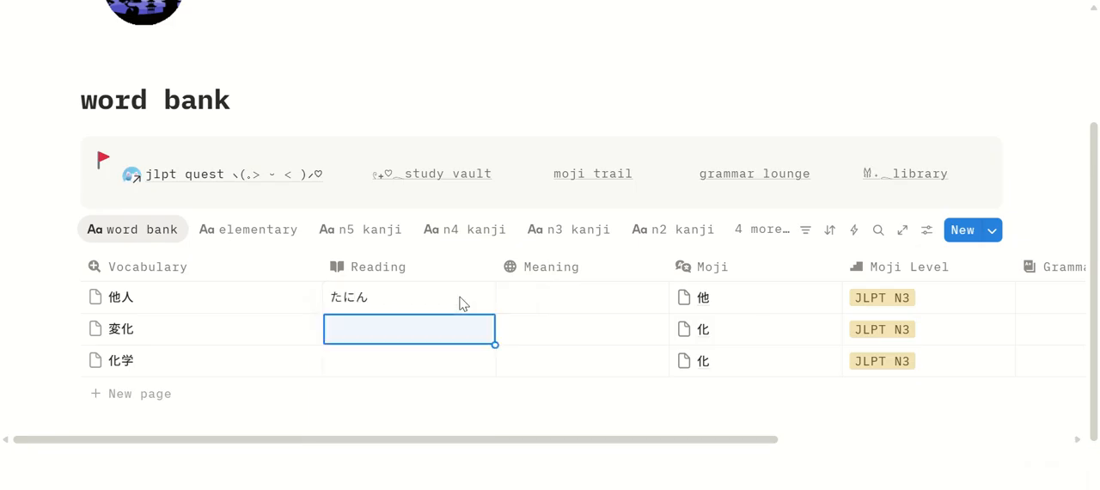
key("Return")
type("へんか")
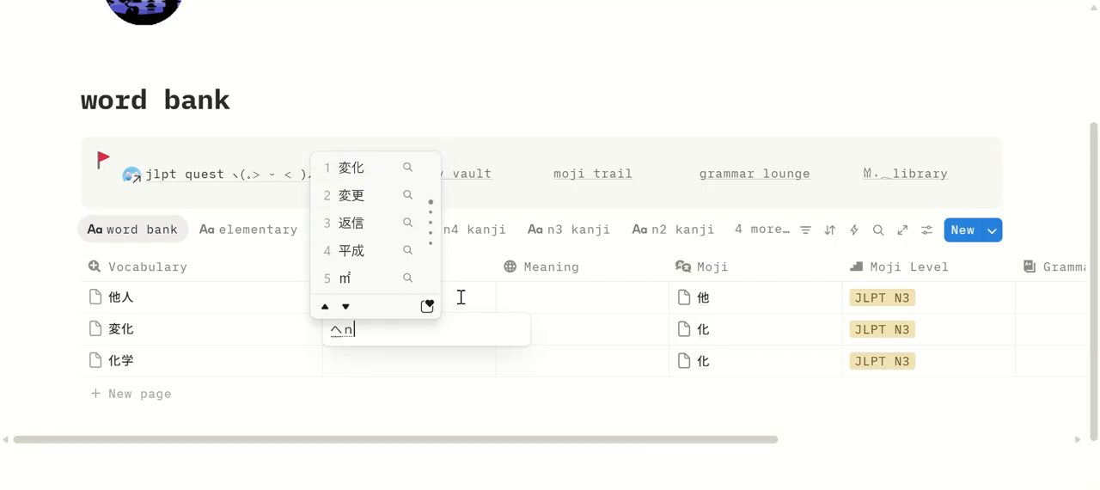
key("Return")
key("Return")
key("Return")
type("かがく")
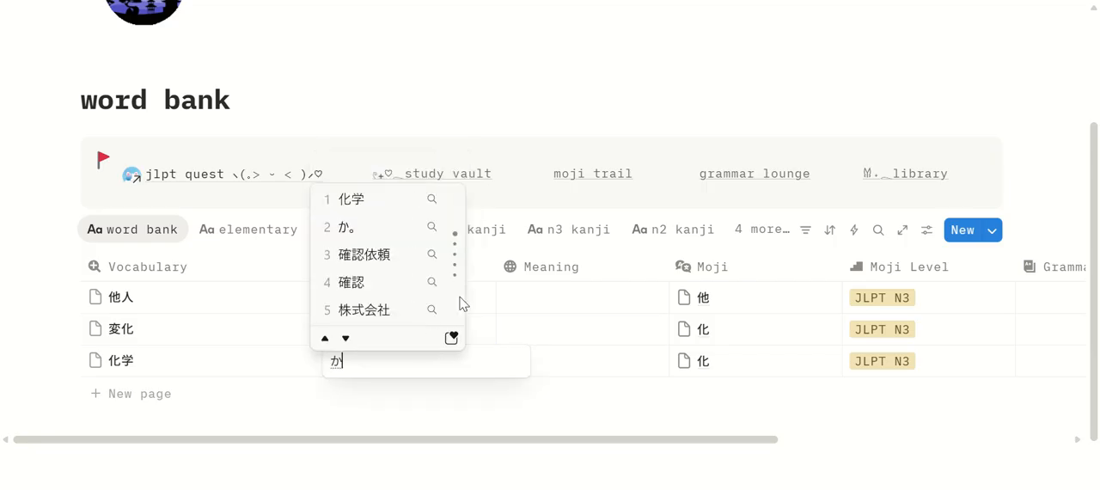
key("Return")
key("Return")
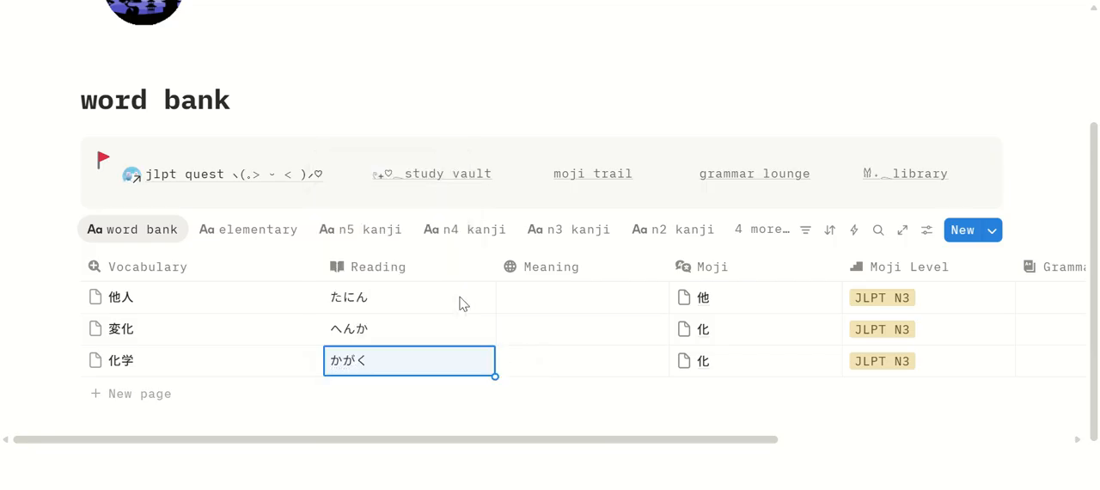
Enter the word bank meanings others for 他人, change for 変化 and Chemistry for 化学
left_click(526, 295)
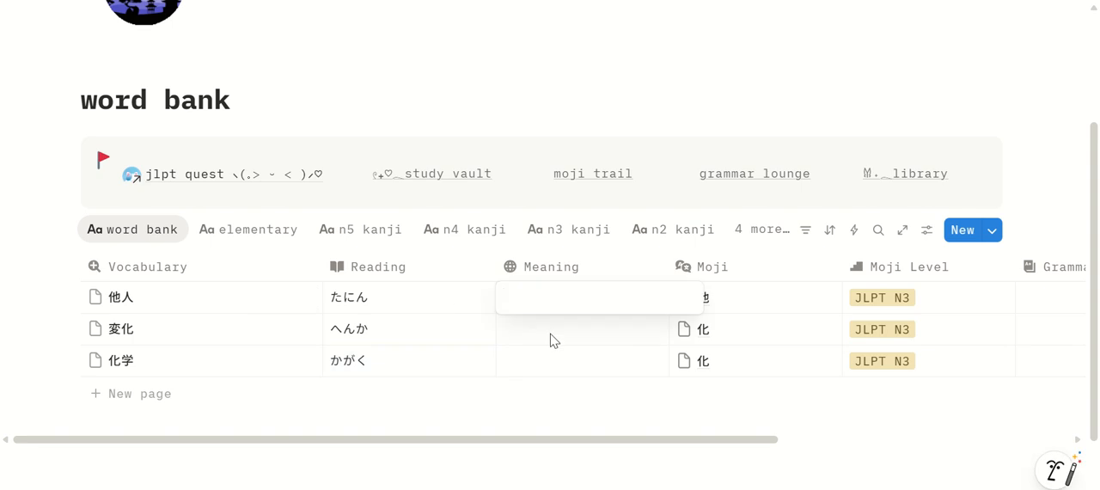
type("others")
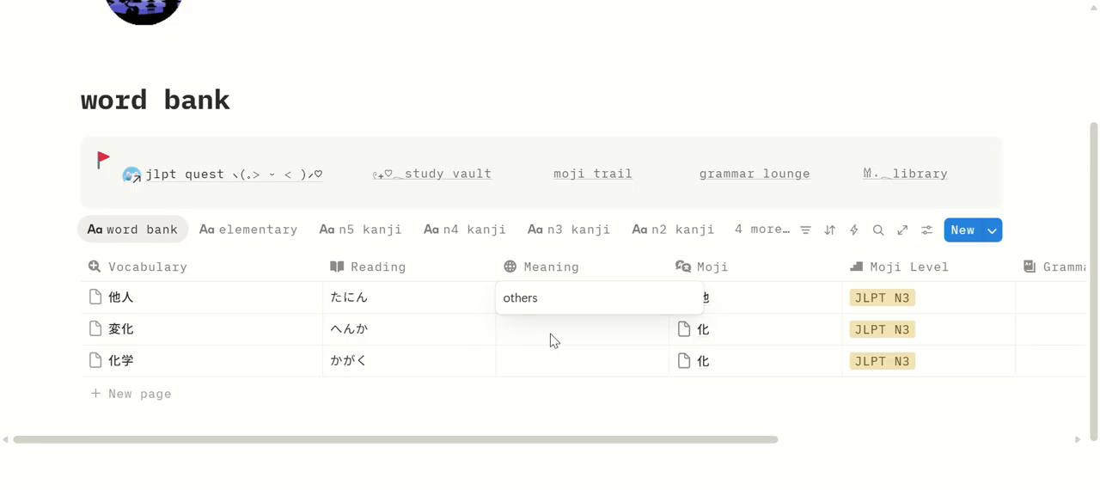
left_click(551, 337)
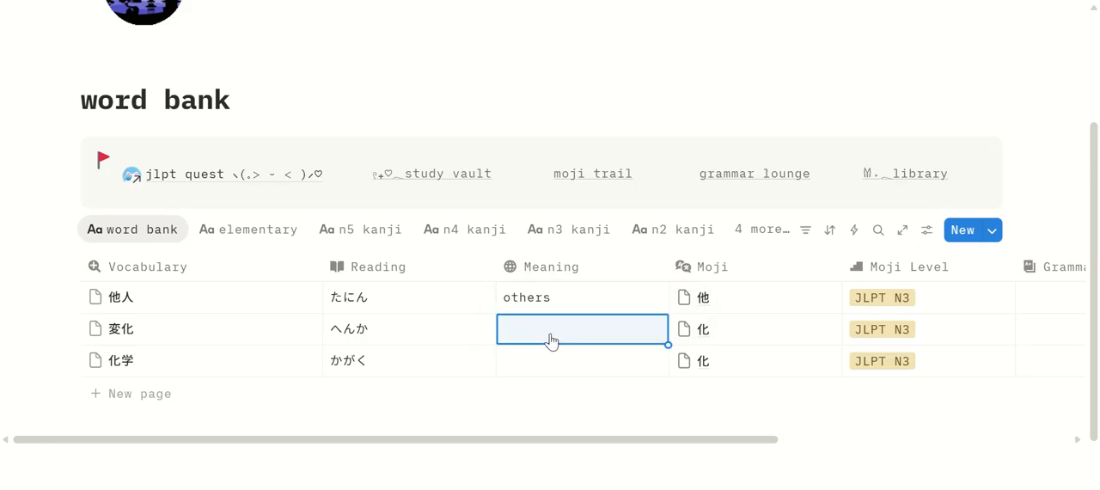
type("ch")
type("ange")
key("BackSpace")
type("ge")
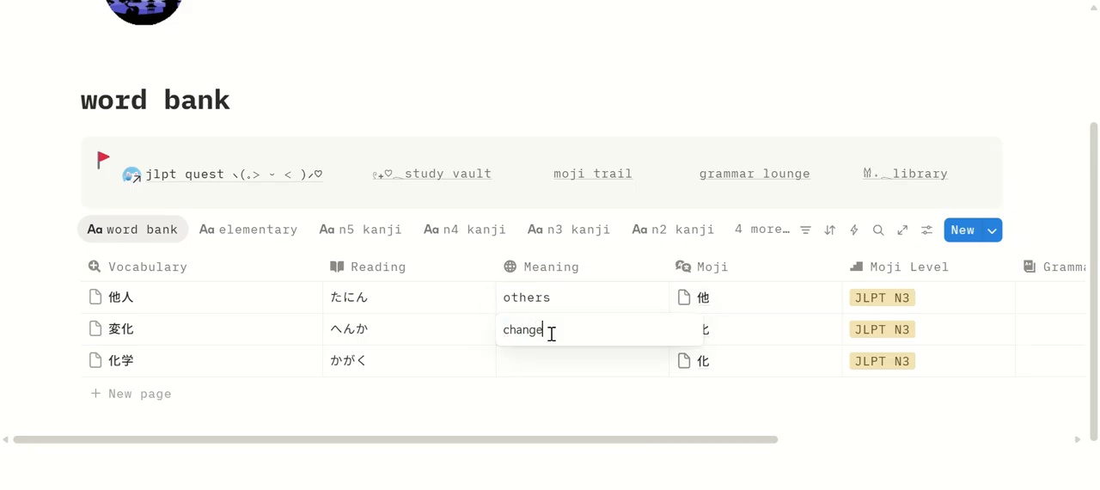
key("Return")
type("c")
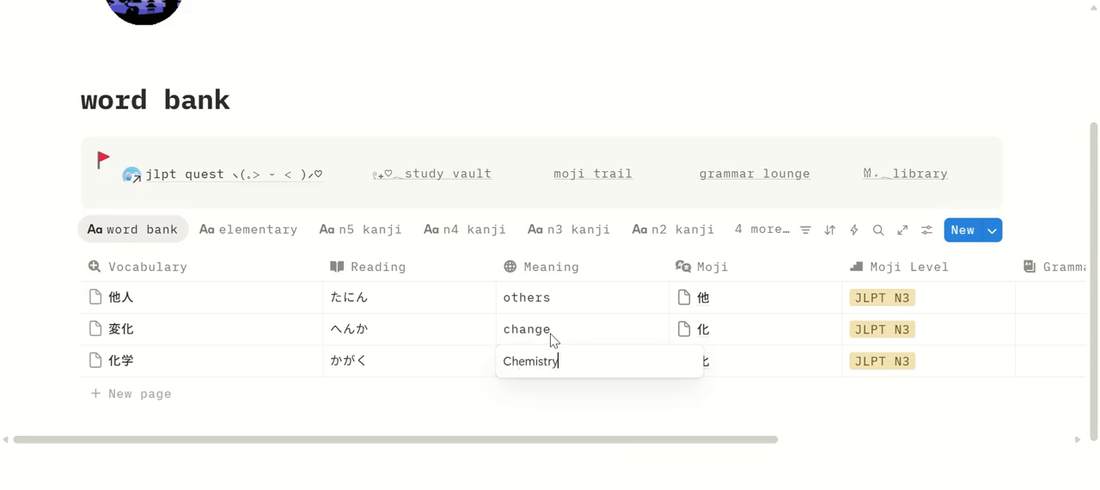
key("Return")
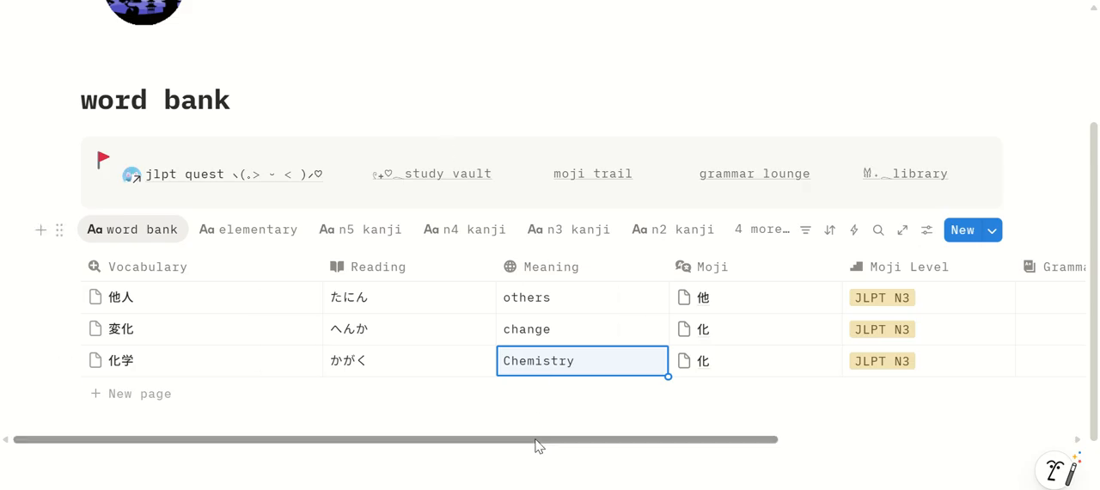
Check the word bank's remaining columns, and expand the grammar jlpt section in the study vault
left_click_drag(538, 449, 841, 455)
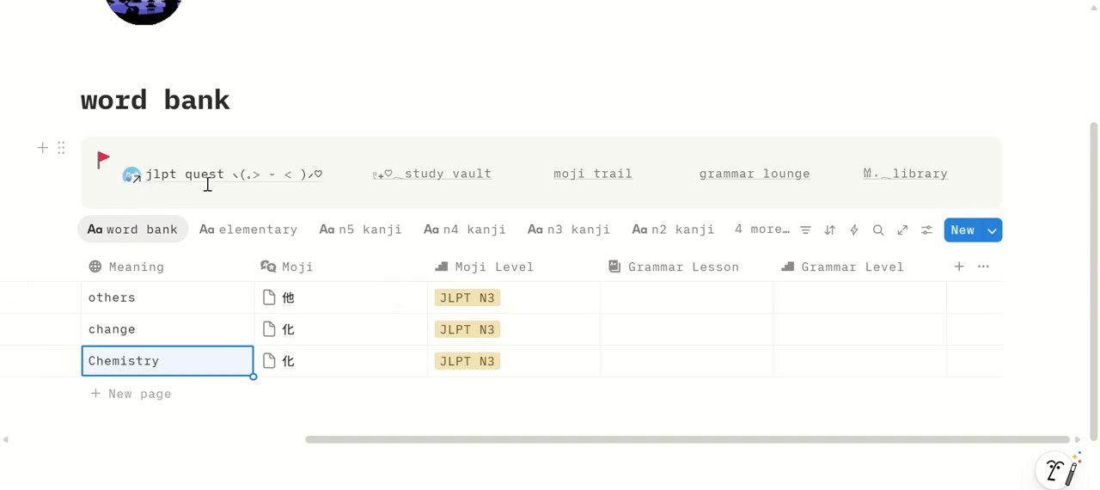
left_click(453, 176)
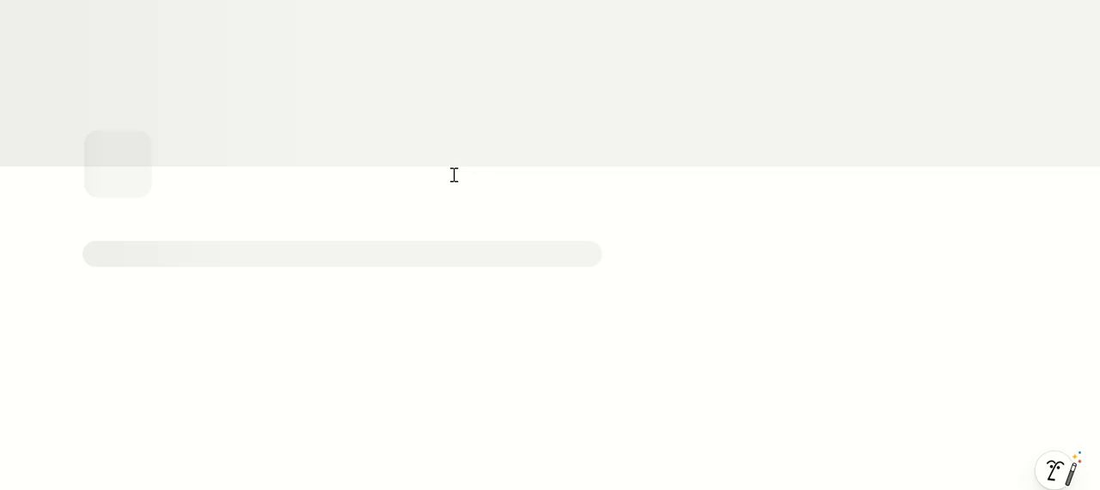
scroll(454, 199, "down", 4)
scroll(455, 199, "down", 10)
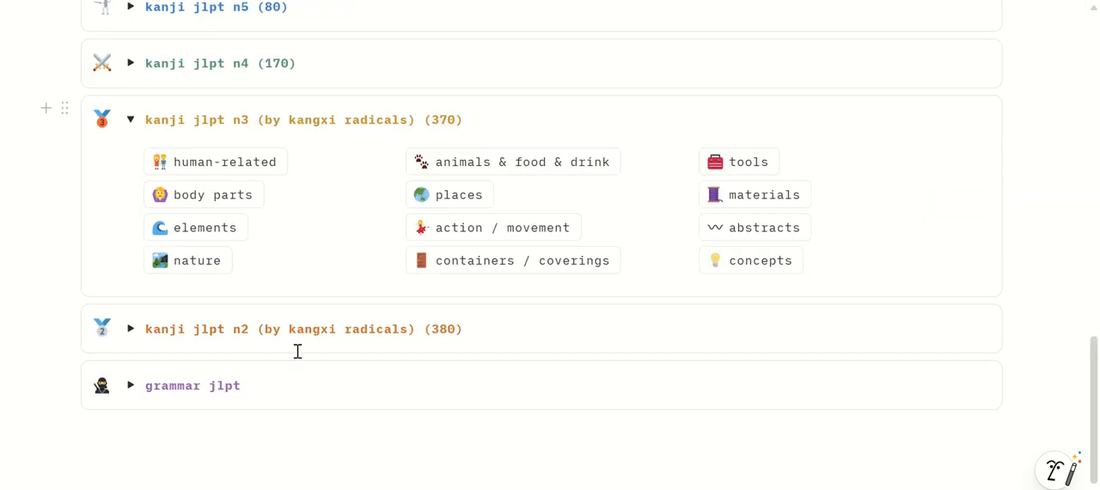
left_click(130, 385)
scroll(481, 348, "down", 2)
scroll(486, 348, "down", 1)
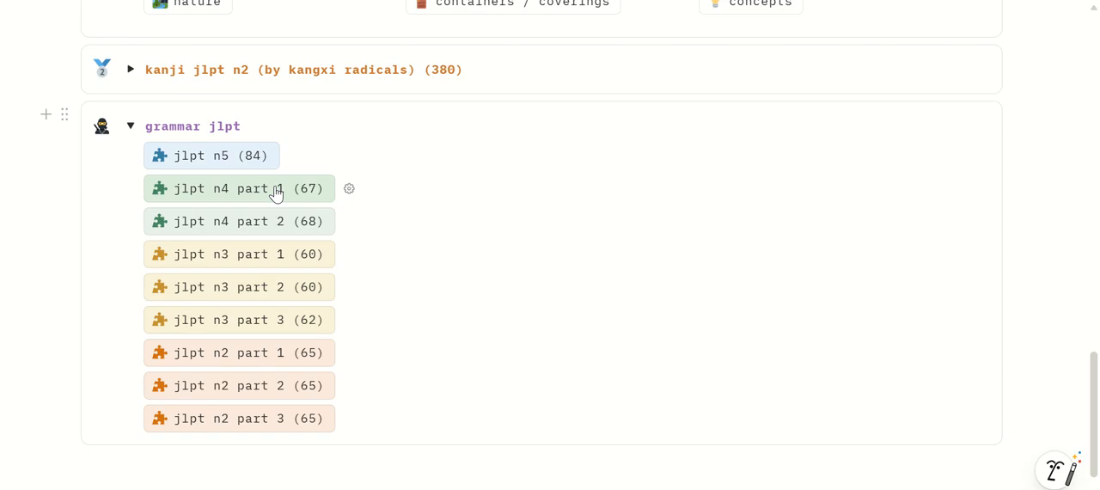
Unlock the jlpt n3 part 1 grammar journey with its 60 lessons
left_click(227, 269)
left_click(256, 263)
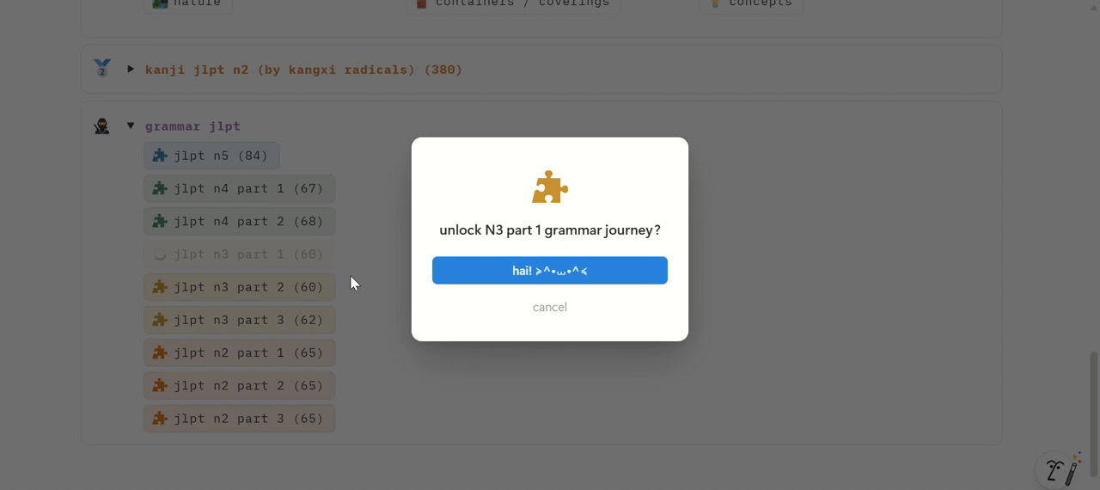
left_click(595, 271)
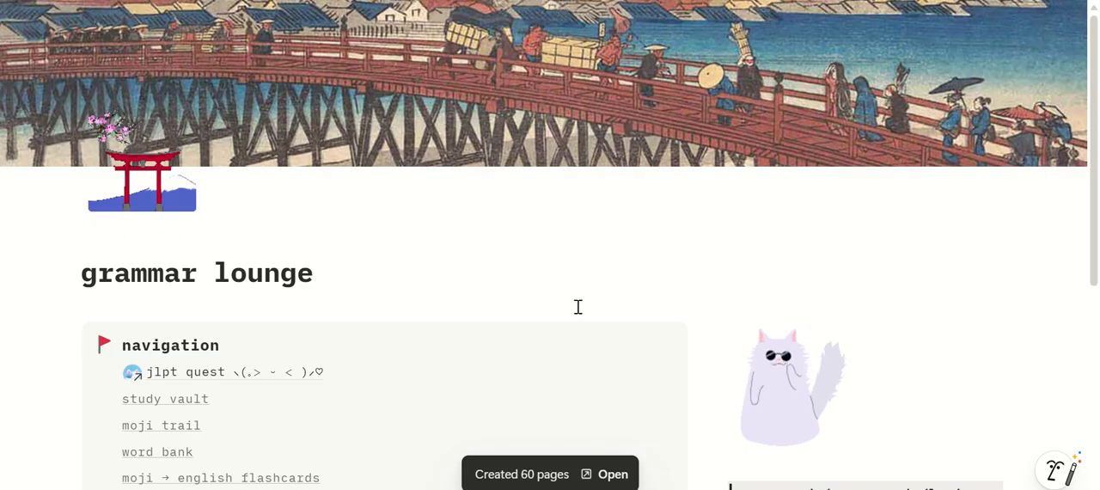
Open the grammar lounge database as a full page and switch it to the jlpt n3 view
scroll(578, 307, "down", 5)
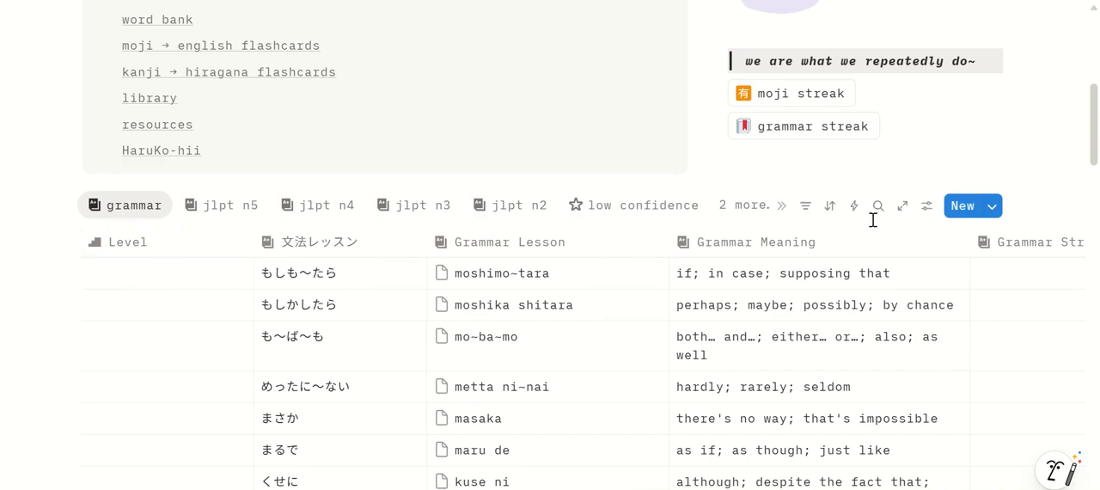
left_click(900, 212)
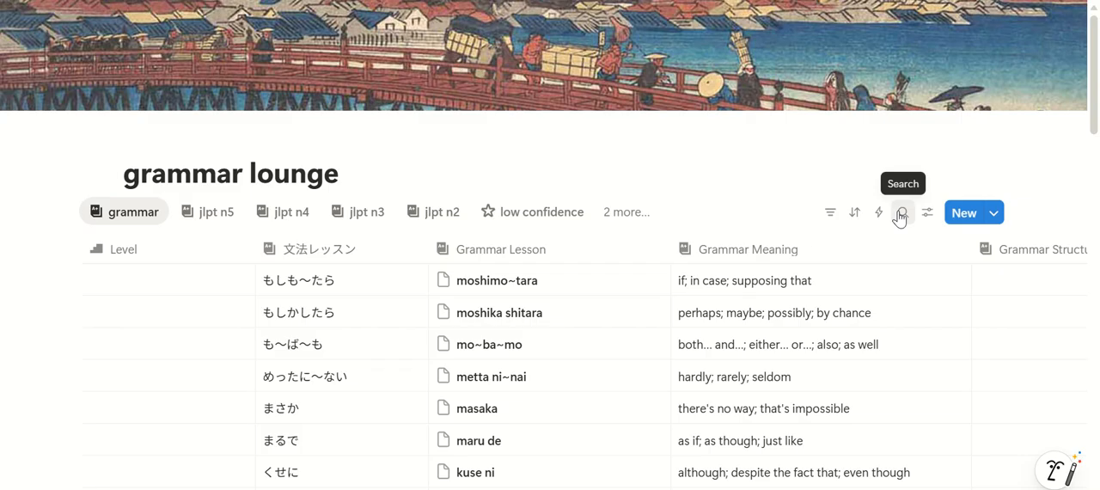
left_click(365, 221)
scroll(258, 198, "down", 1)
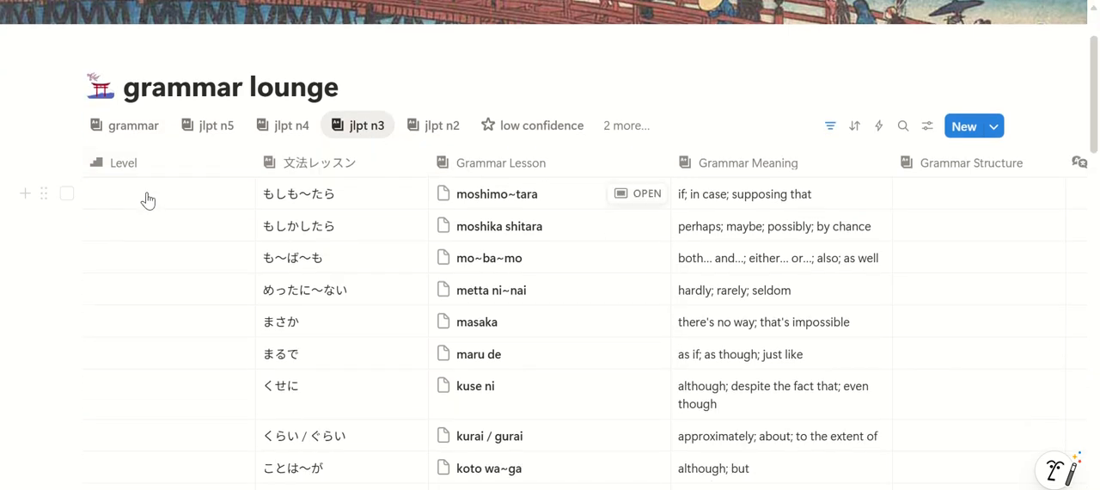
Set the level of the moshimo~tara grammar lesson to grammar jlpt n3
left_click(148, 198)
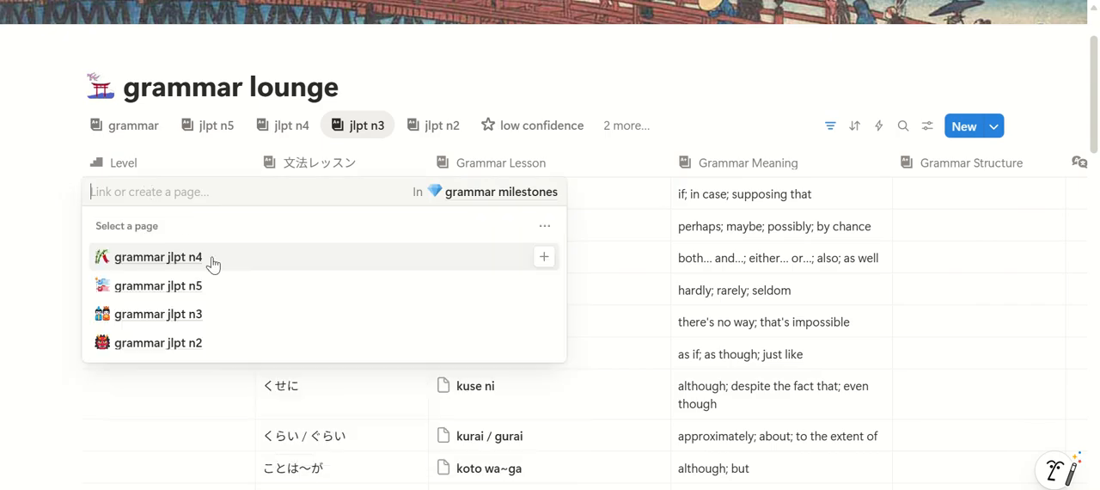
left_click(208, 323)
key("Escape")
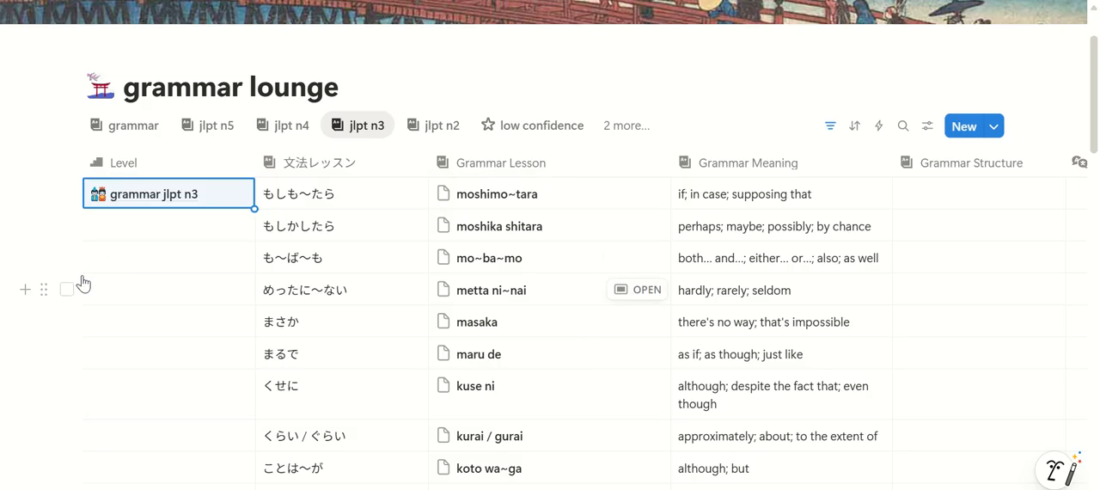
Copy the grammar jlpt n3 level to all remaining lessons in the jlpt n3 view, down to ageru
key("shift+Down")
key("shift+Down")
key("shift+Down")
key("shift+Down")
key("shift+Down")
key("shift+Down")
key("shift+Down")
key("shift+Down")
scroll(84, 283, "down", 4)
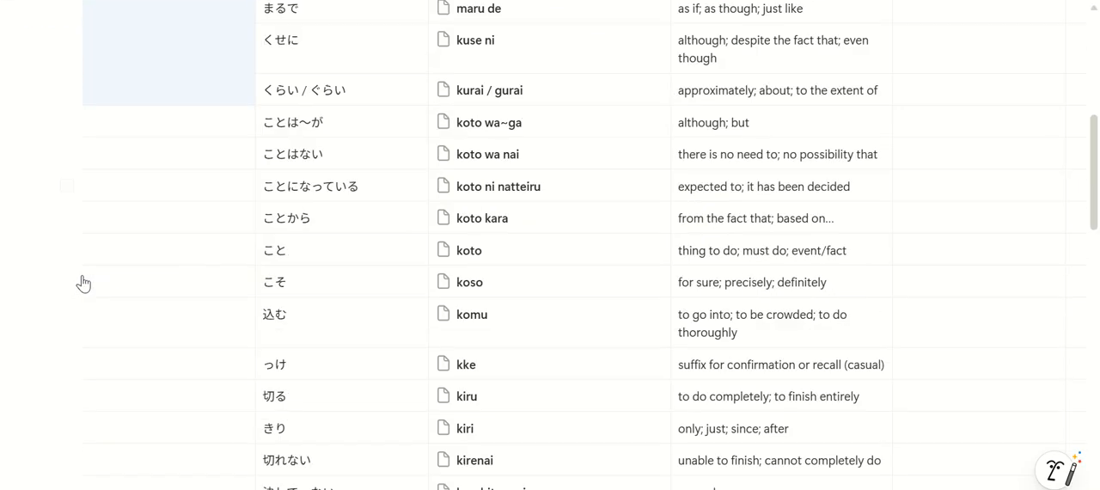
key("shift+Down")
key("shift+Down")
key("shift+Down")
key("shift+Down")
key("shift+Down")
key("shift+Down")
key("shift+Down")
key("shift+Down")
key("shift+Down")
scroll(83, 284, "down", 3)
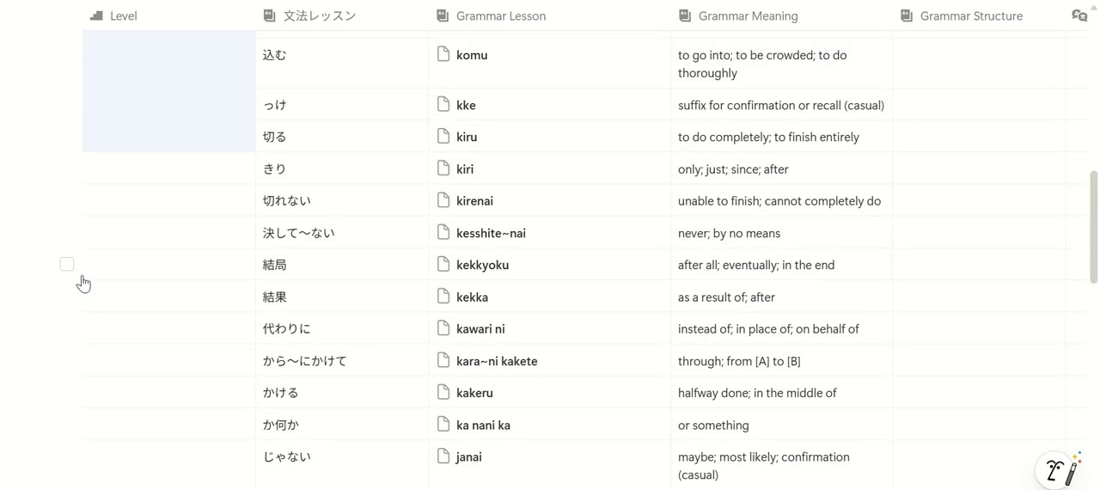
key("shift+Down")
key("shift+Down")
key("shift+Down")
key("shift+Down")
key("shift+Down")
key("shift+Down")
key("shift+Down")
key("shift+Down")
key("shift+Down")
scroll(83, 283, "down", 4)
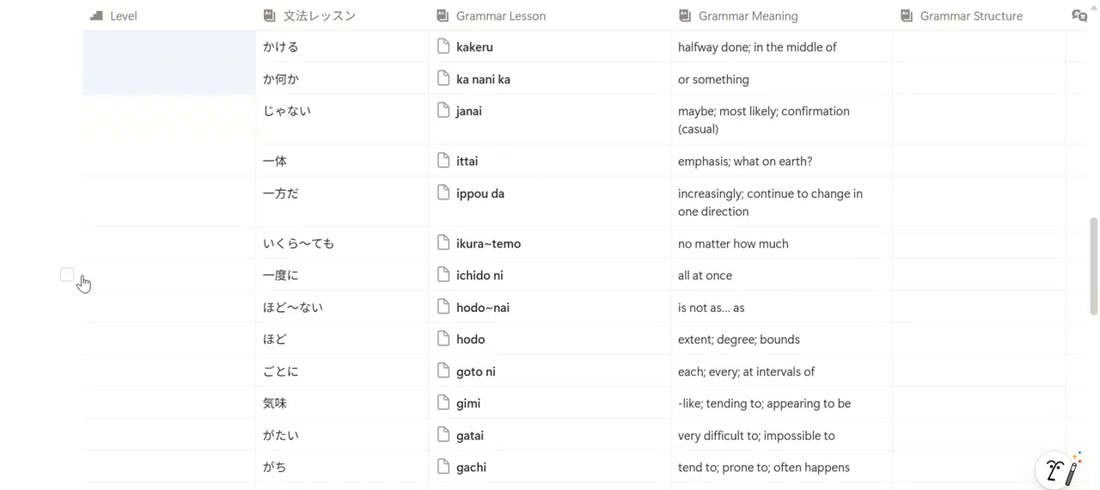
key("shift+Down")
key("shift+Down")
key("shift+Down")
key("shift+Down")
key("shift+Down")
key("shift+Down")
key("shift+Down")
key("shift+Down")
scroll(84, 284, "down", 3)
key("shift+Down")
key("shift+Down")
key("shift+Down")
key("shift+Down")
key("shift+Down")
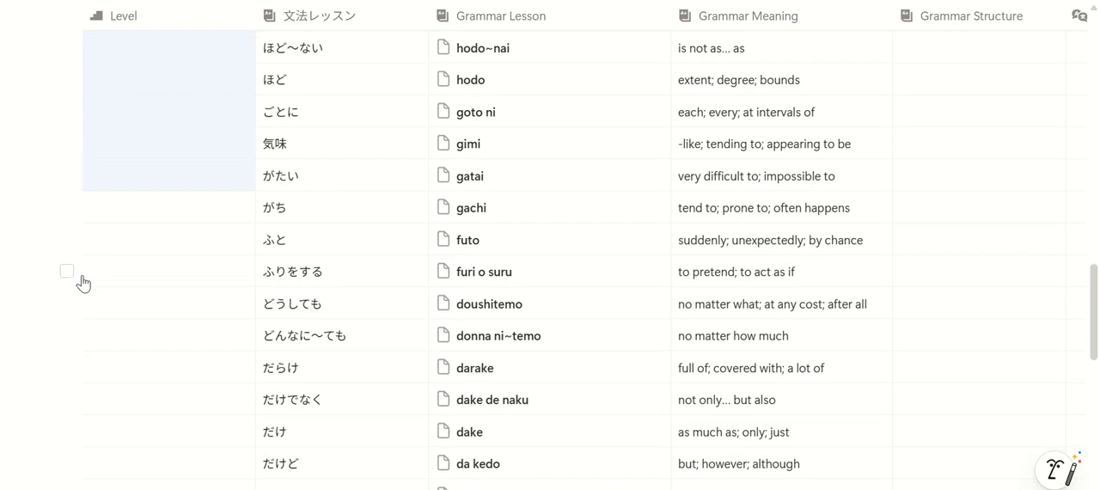
key("shift+Down")
key("shift+Down")
scroll(83, 284, "down", 4)
key("shift+Down")
key("shift+Down")
key("shift+Down")
key("shift+Down")
key("shift+Down")
key("shift+Down")
key("shift+Down")
key("shift+Down")
key("shift+Down")
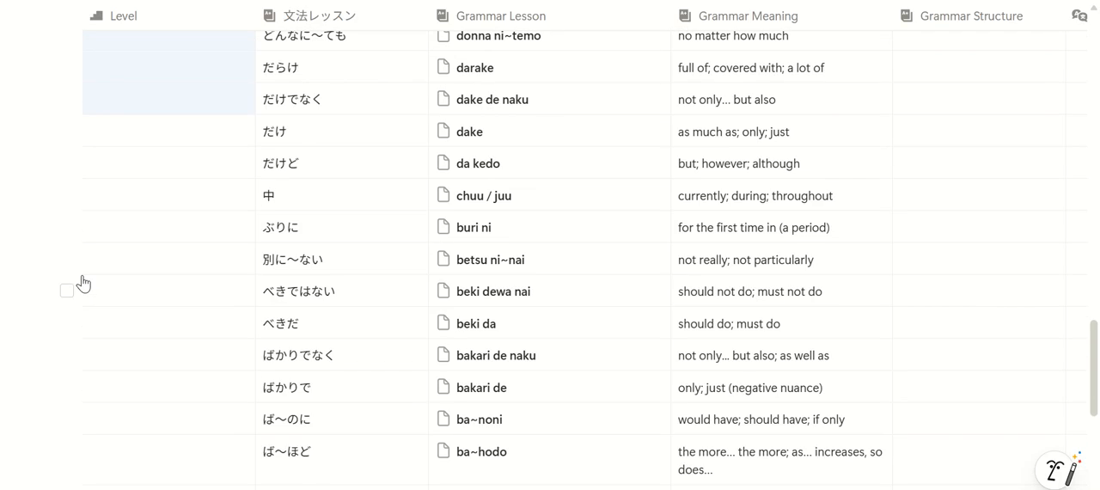
key("shift+Down")
scroll(83, 284, "down", 4)
scroll(84, 284, "up", 1)
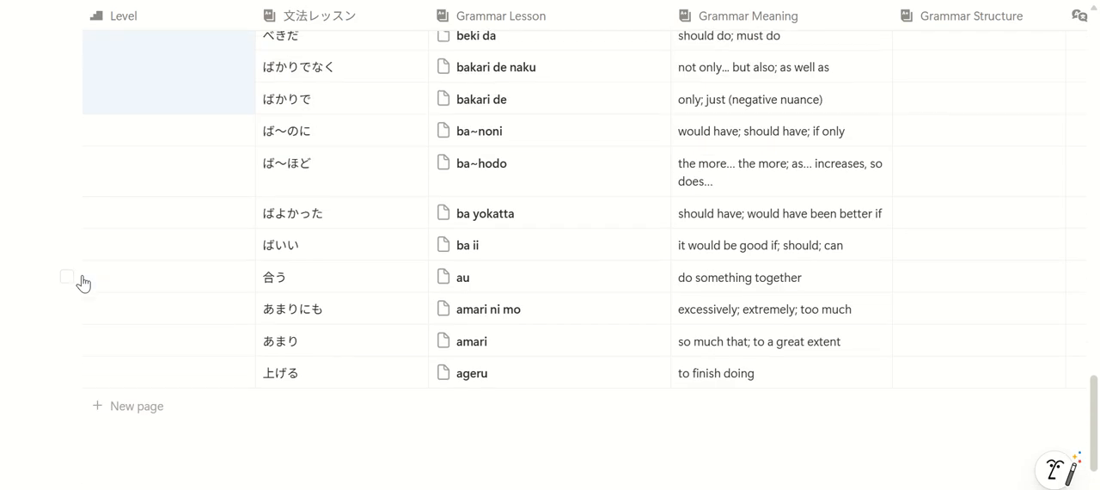
key("shift+Down")
key("shift+Down")
key("shift+Down")
key("shift+Down")
key("shift+Down")
key("shift+Down")
key("shift+Down")
key("shift+Down")
type("grammar jlpt n3")
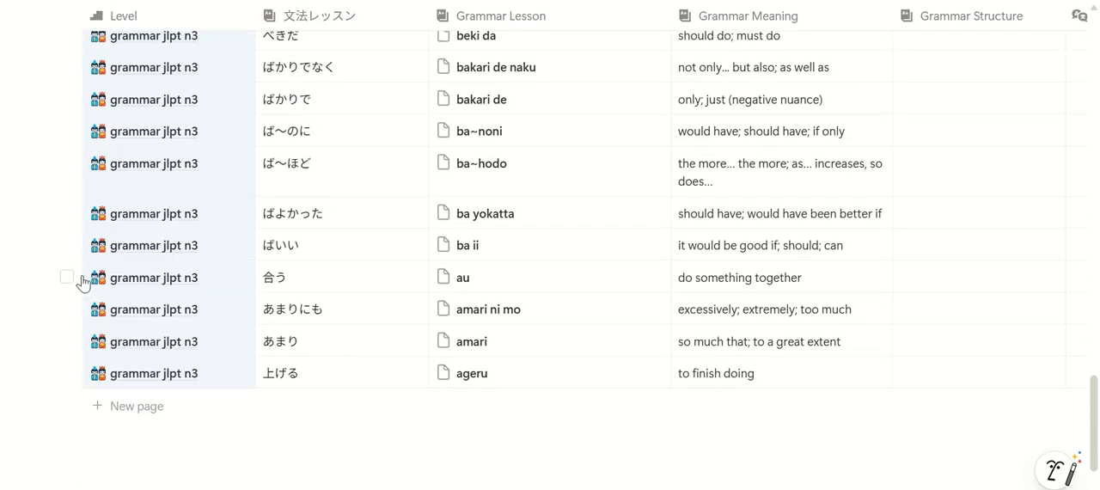
left_click(67, 373)
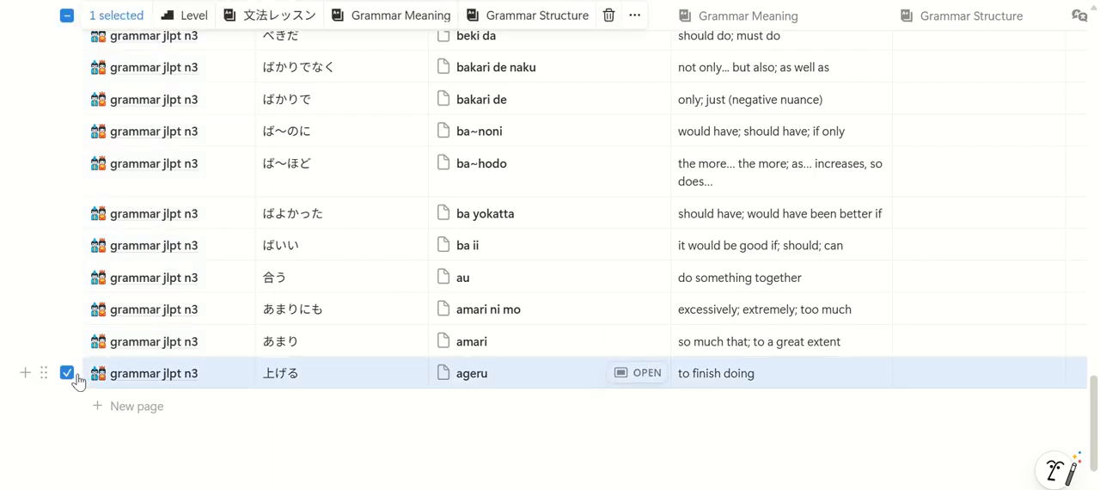
left_click(67, 341)
left_click(67, 373)
left_click(67, 341)
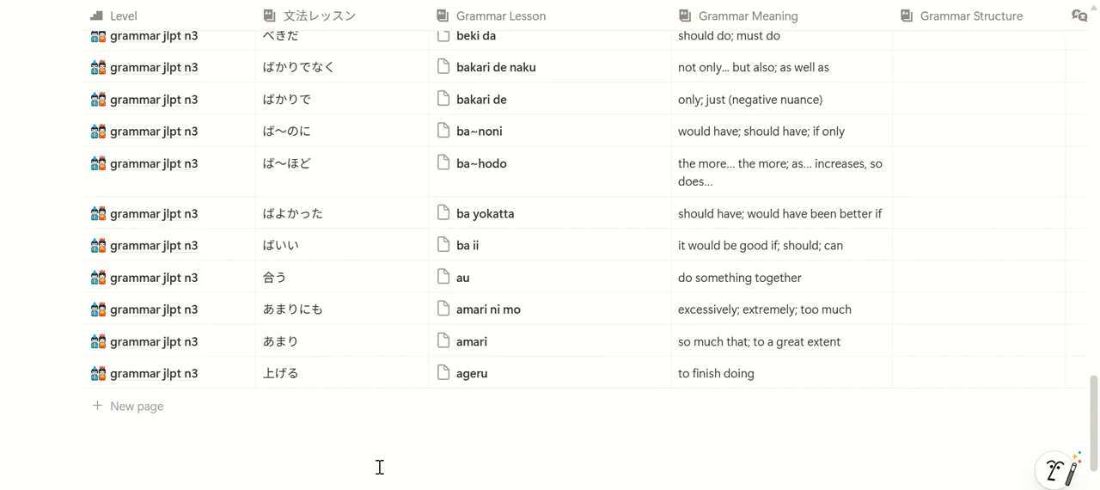
Enter verb stem + ageru as the grammar structure of the ageru lesson
scroll(564, 195, "right", 1)
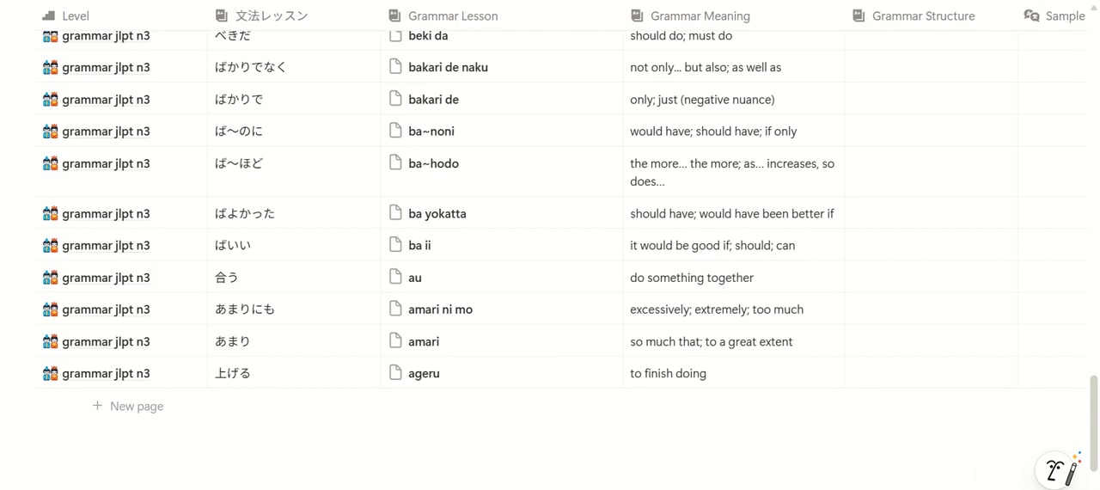
scroll(558, 195, "right", 1)
scroll(558, 207, "right", 5)
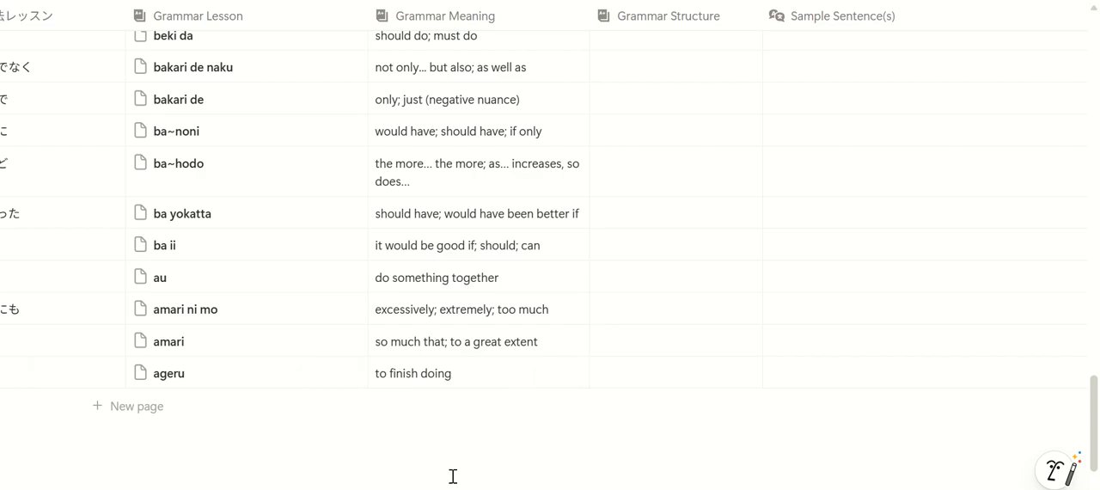
scroll(558, 207, "right", 4)
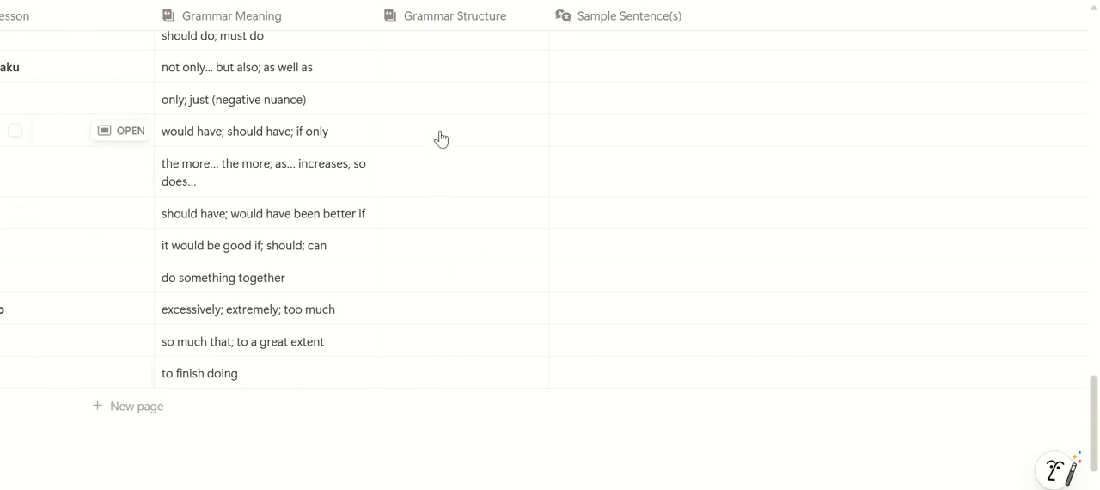
scroll(516, 387, "left", 3)
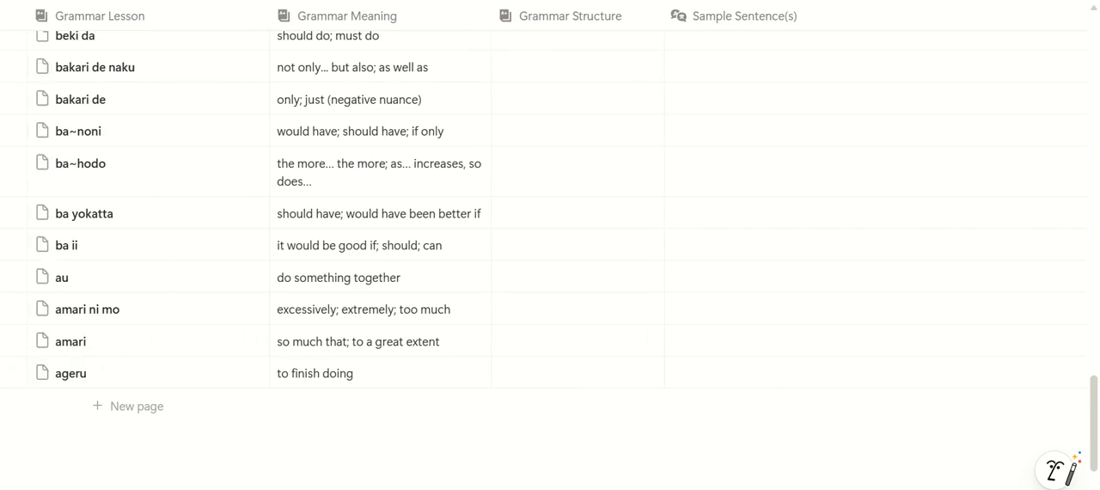
left_click(516, 382)
type("verb s")
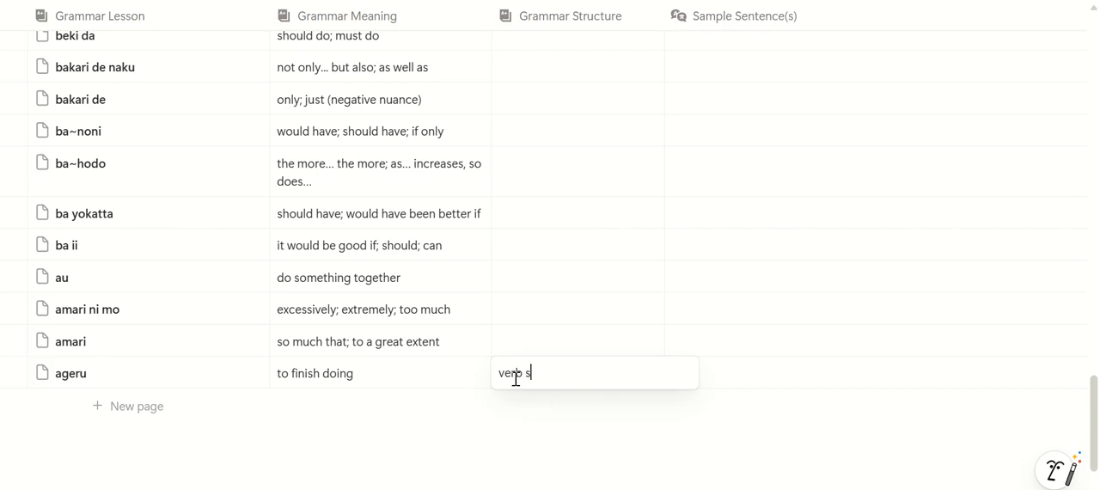
type("tem + ageru")
key("Return")
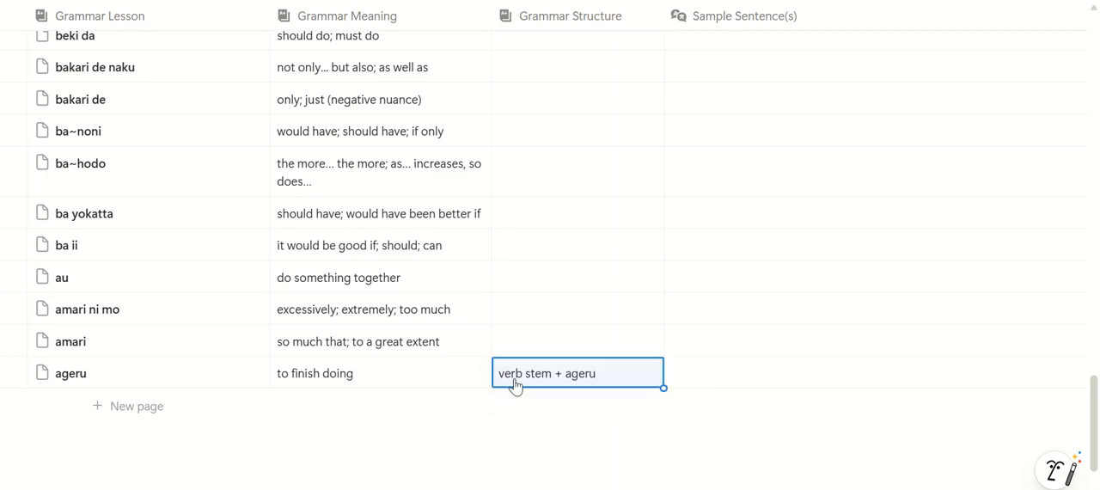
Enter the sample sentence 化学の研究を書きあげました。 for the ageru lesson
left_click(703, 383)
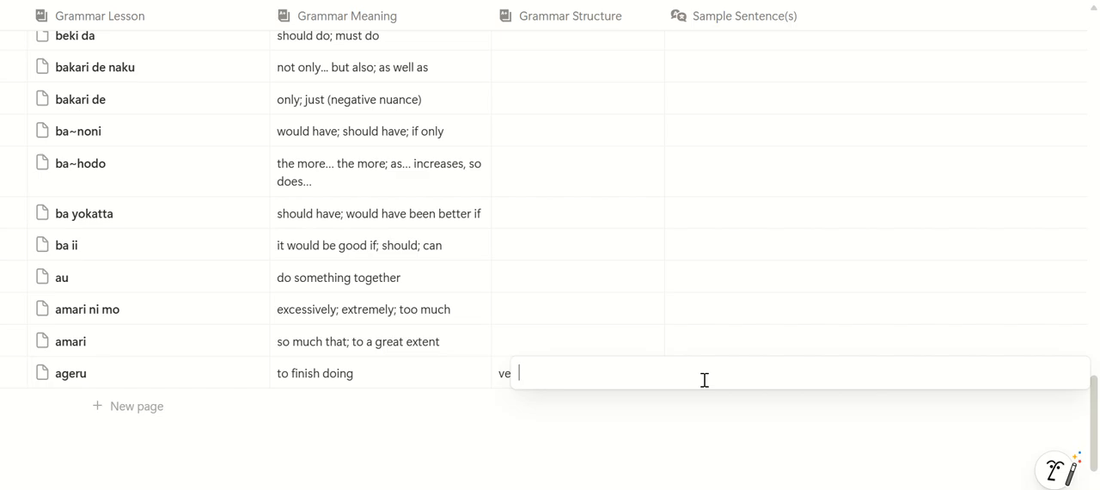
type("kagaku")
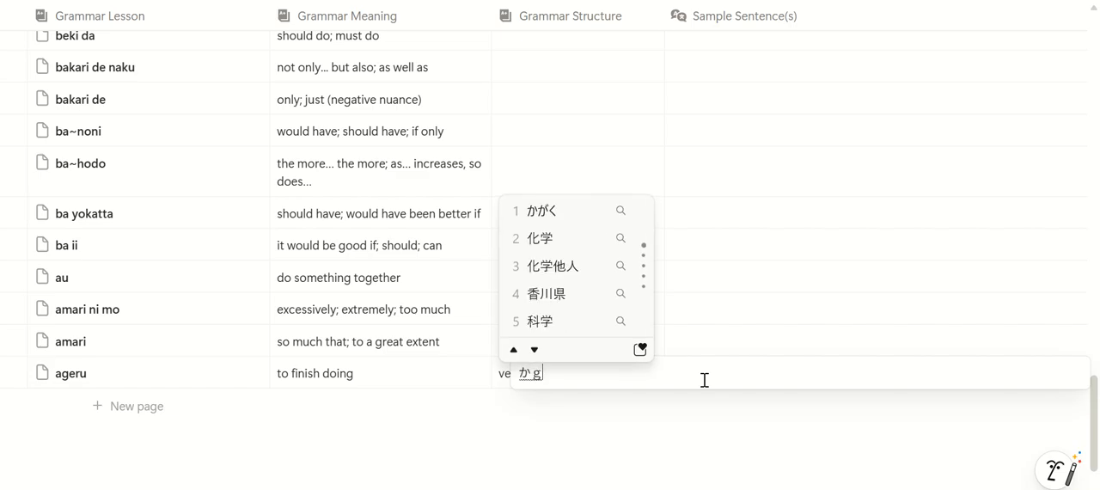
key("space")
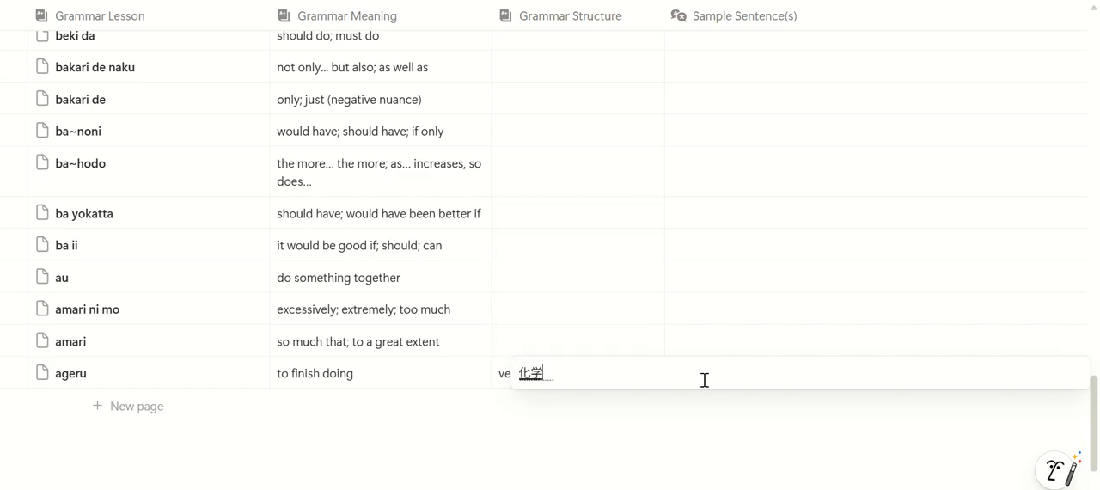
type("nokenkyuu")
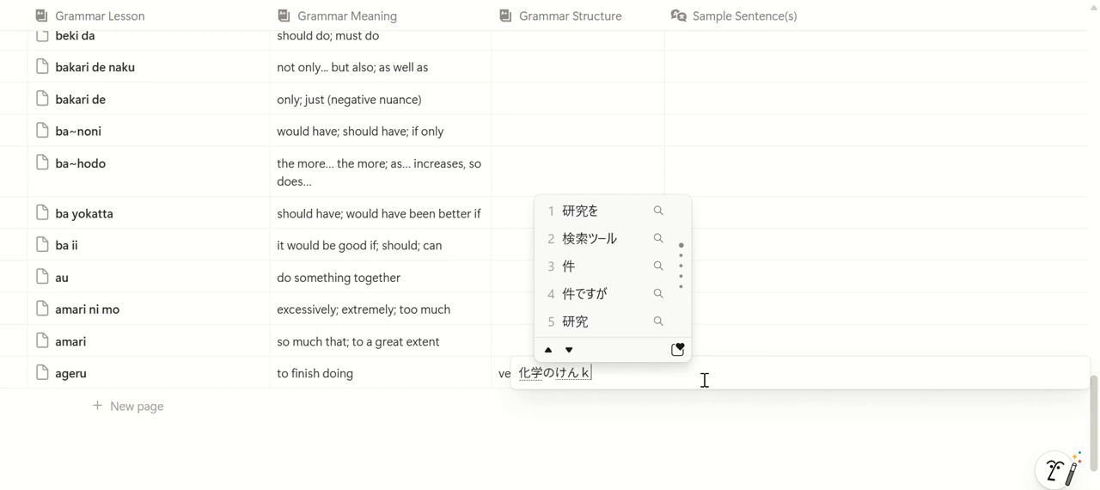
key("space")
type("wokaki")
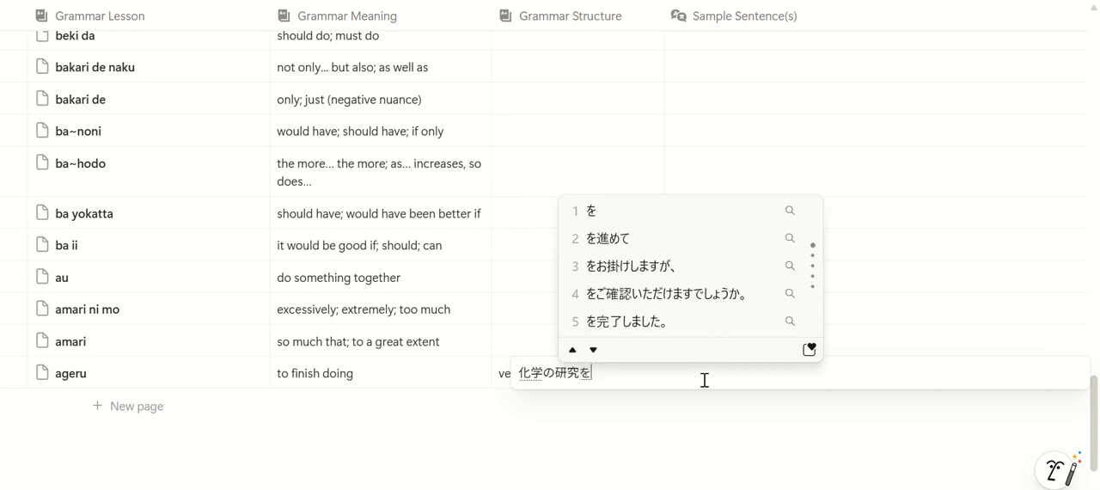
type("agemashit")
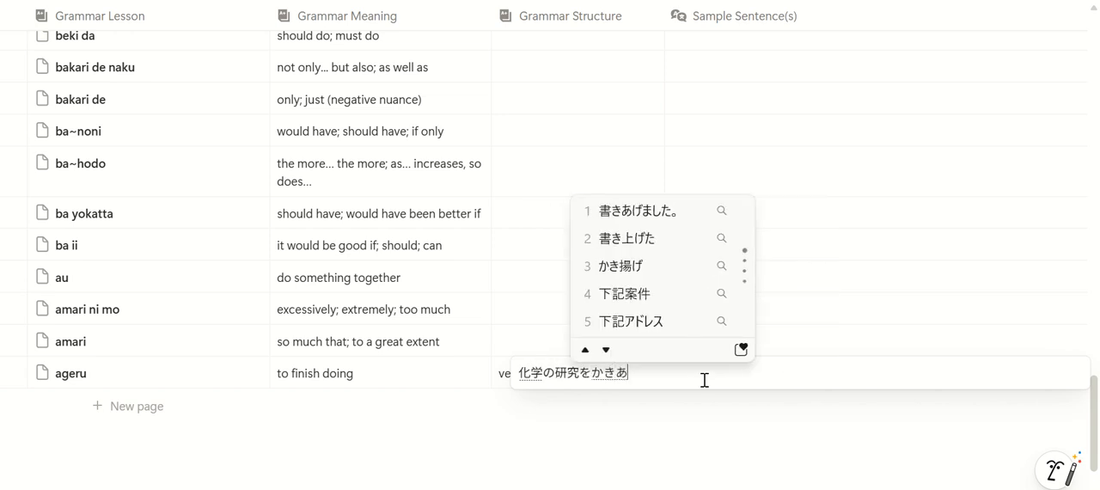
type("a")
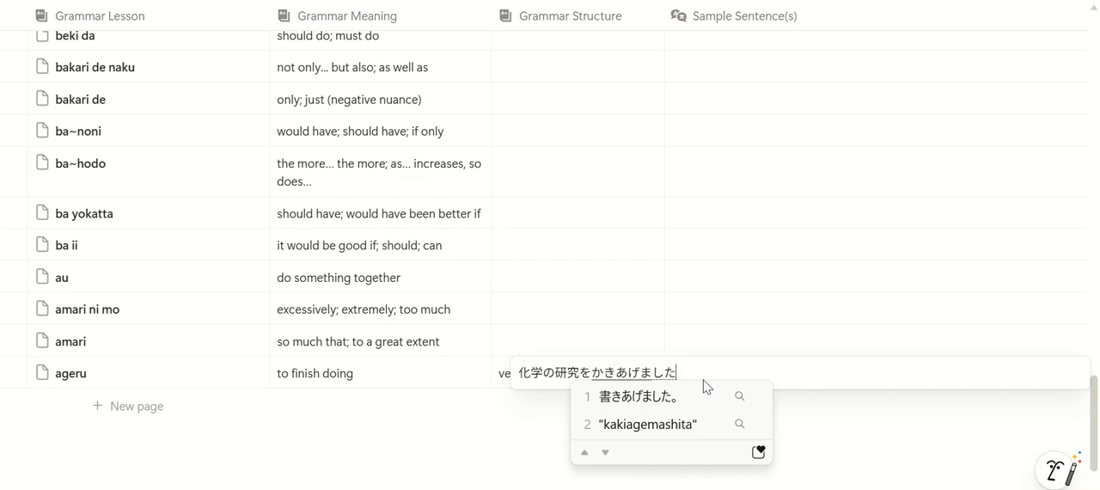
key("space")
key("Return")
key("Return")
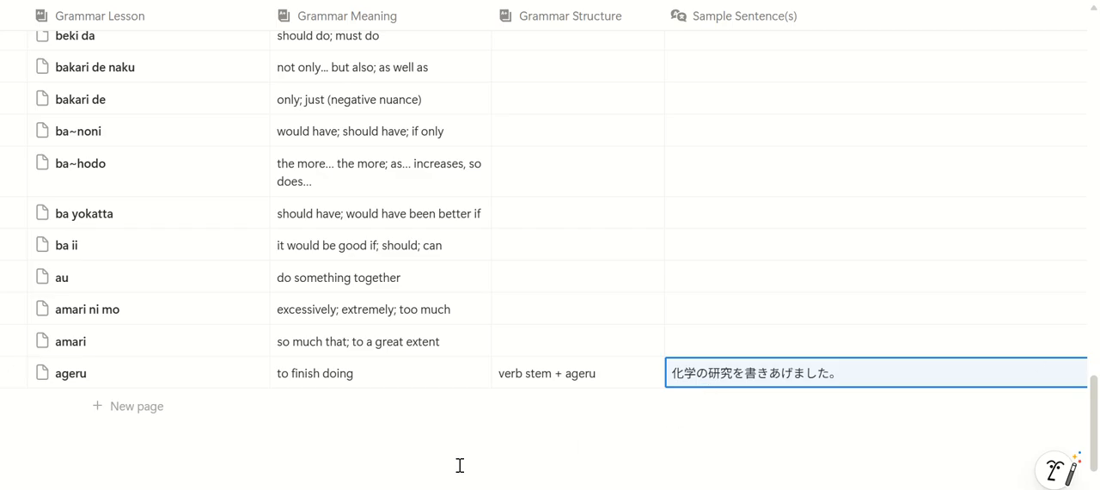
Enter the romaji kagaku no kenkyuu wo kakiagemashita. for the ageru lesson's sample sentence
scroll(550, 206, "right", 4)
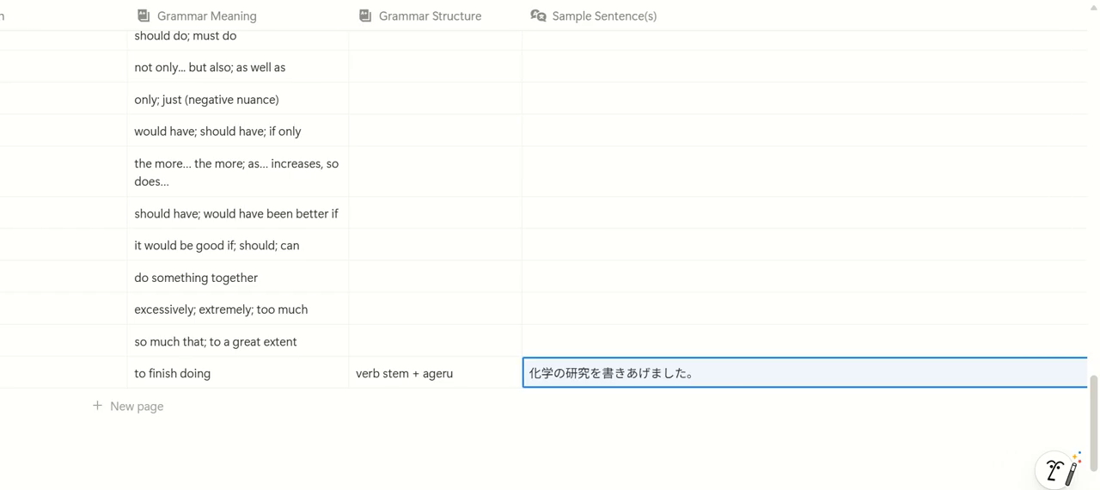
scroll(550, 206, "right", 5)
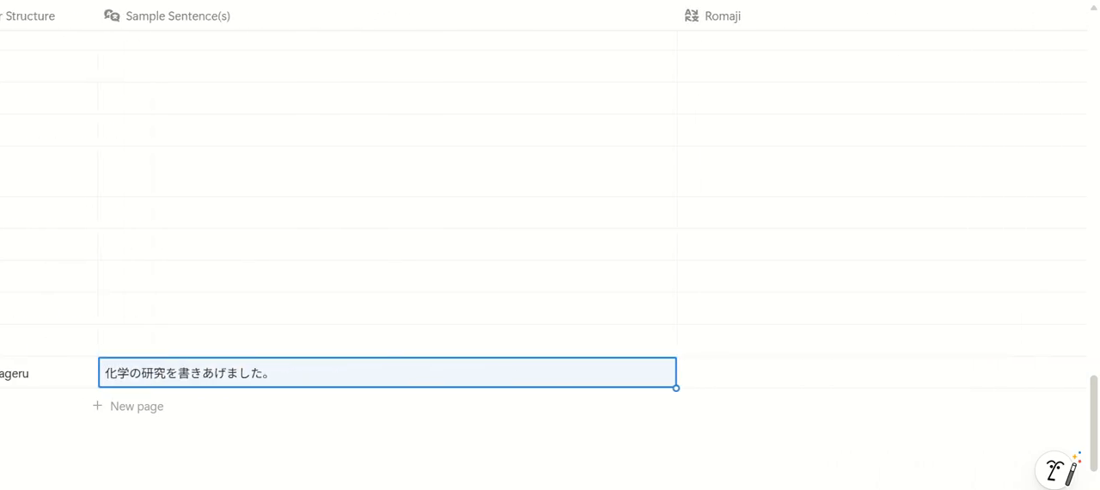
scroll(764, 379, "right", 2)
left_click(765, 372)
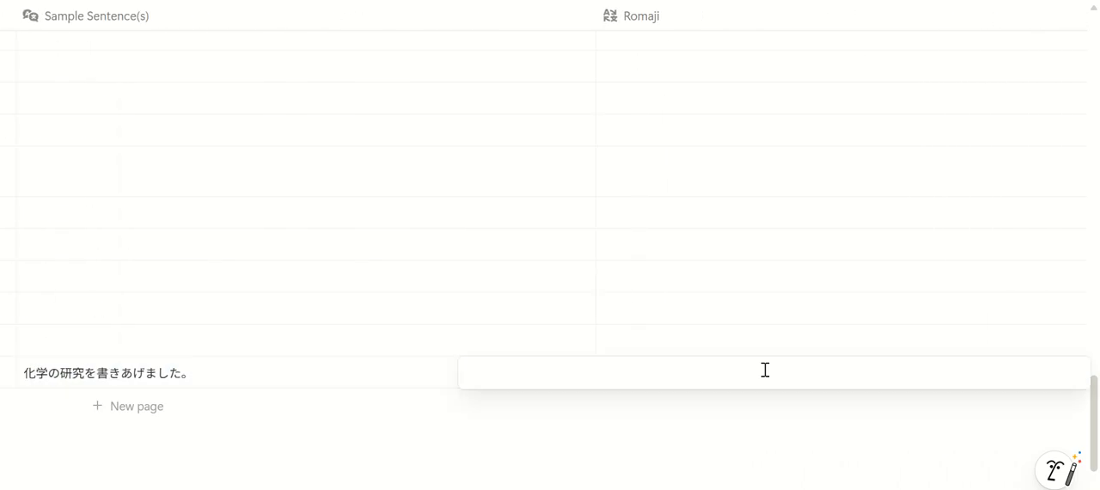
type("kagaku no kenk")
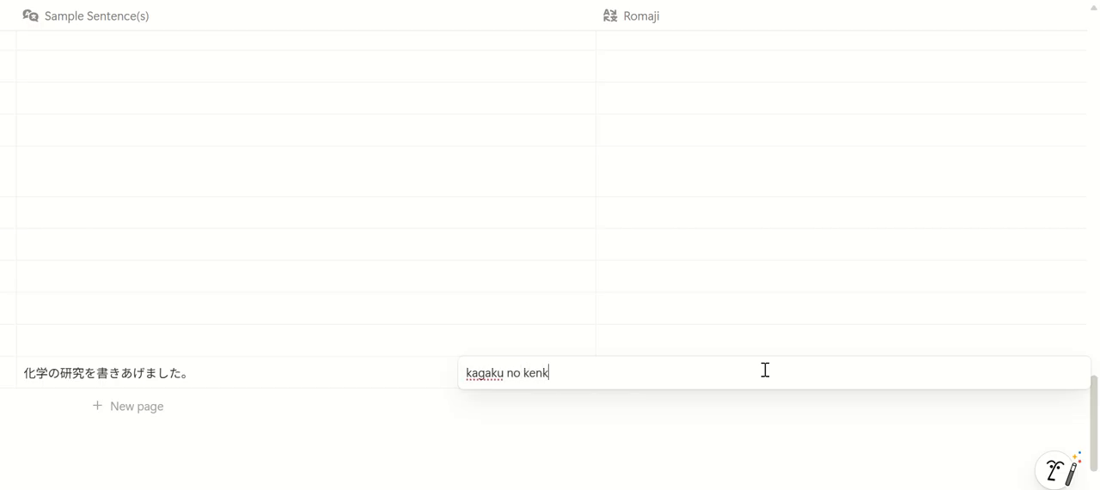
type("yuu wo ka")
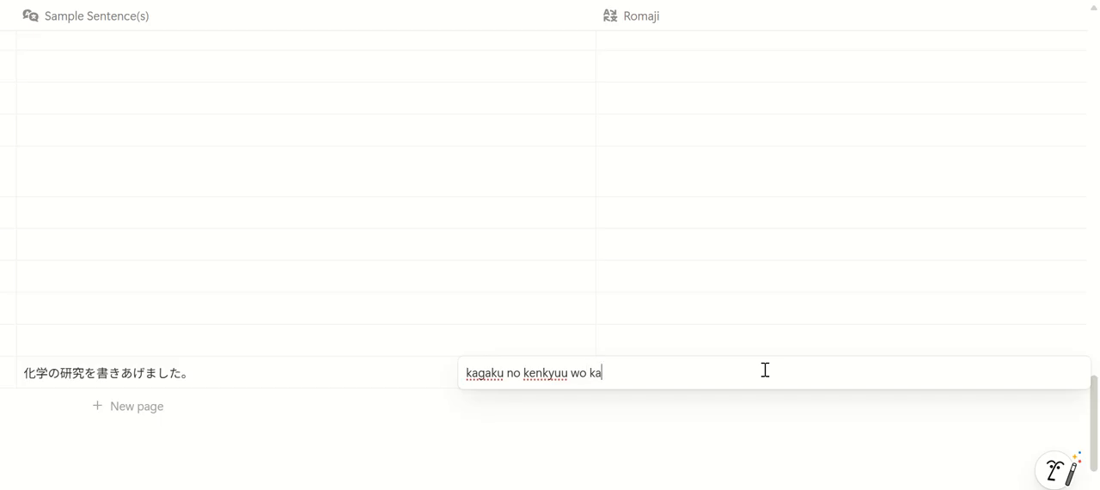
type("kiagemashita.")
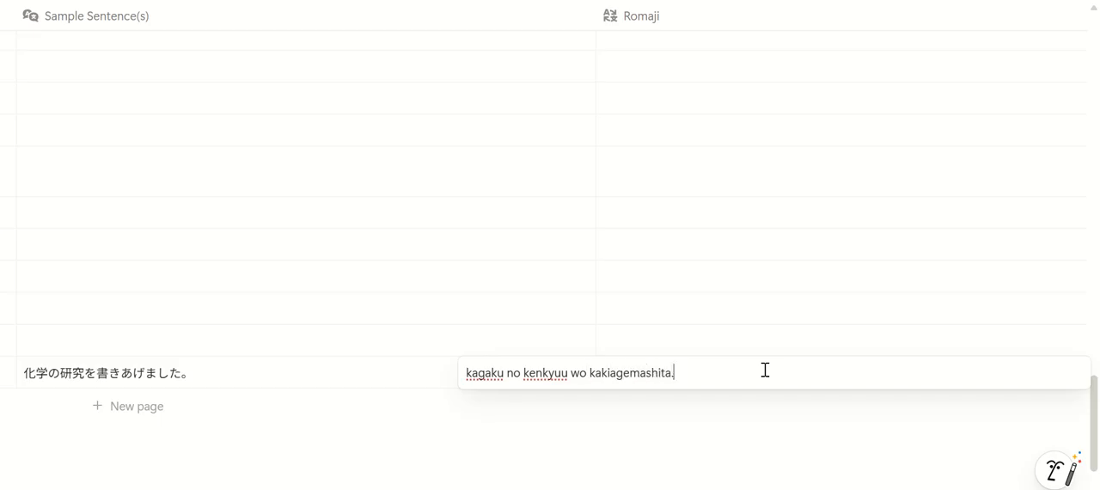
key("Return")
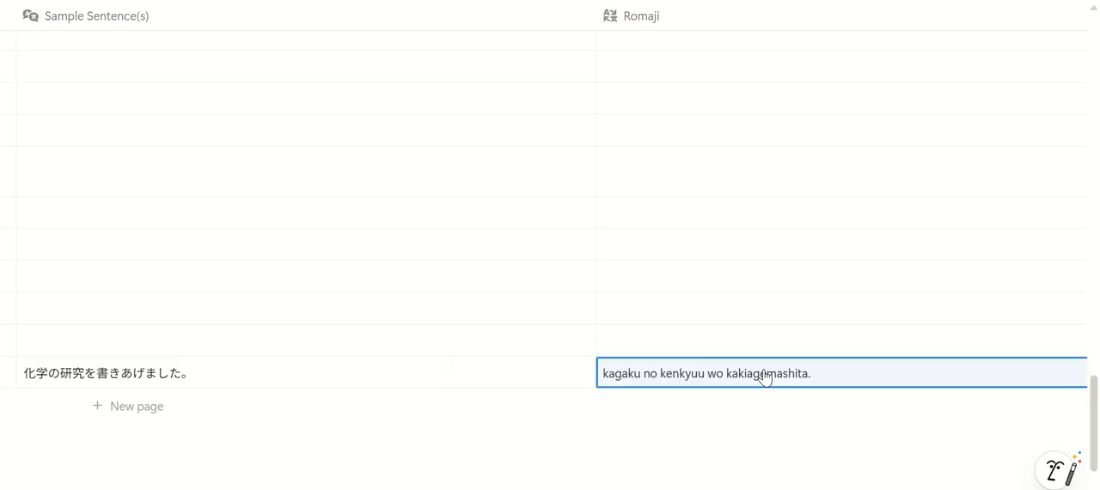
Enter the English translation i finished writing my Chemistry research. for the ageru lesson's sample sentence
scroll(550, 258, "right", 10)
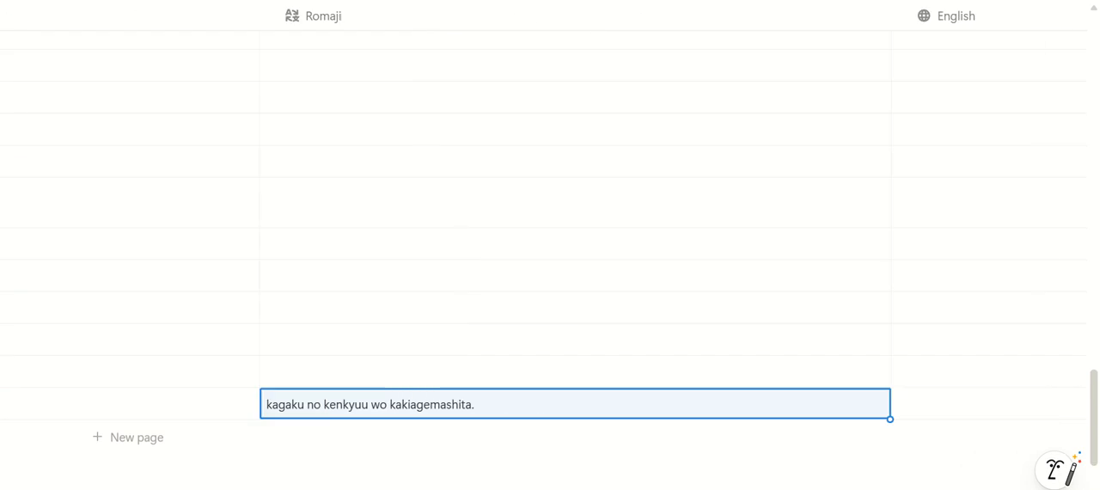
left_click(572, 400)
type("i finished w")
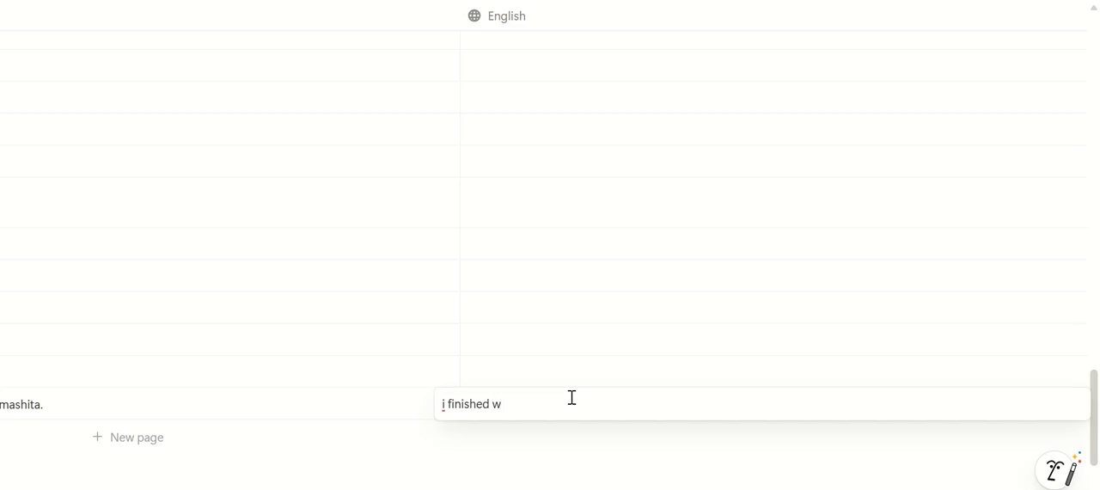
type("riting my Chemistry stu")
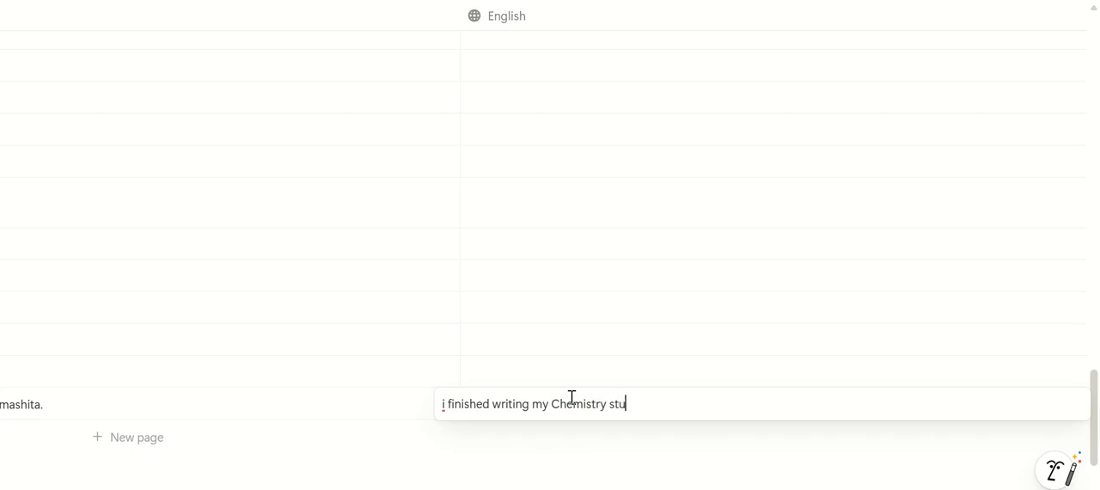
key("BackSpace")
key("BackSpace")
key("BackSpace")
type("research")
key("Escape")
Review the ageru lesson's row from its level and meaning through to its sample sentence, romaji and English translation
scroll(643, 413, "left", 3)
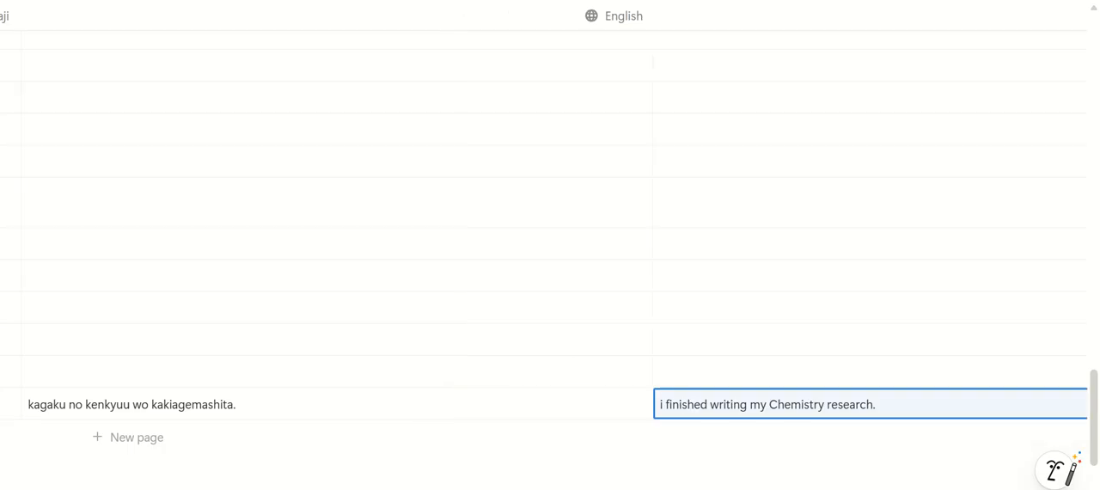
scroll(550, 241, "left", 10)
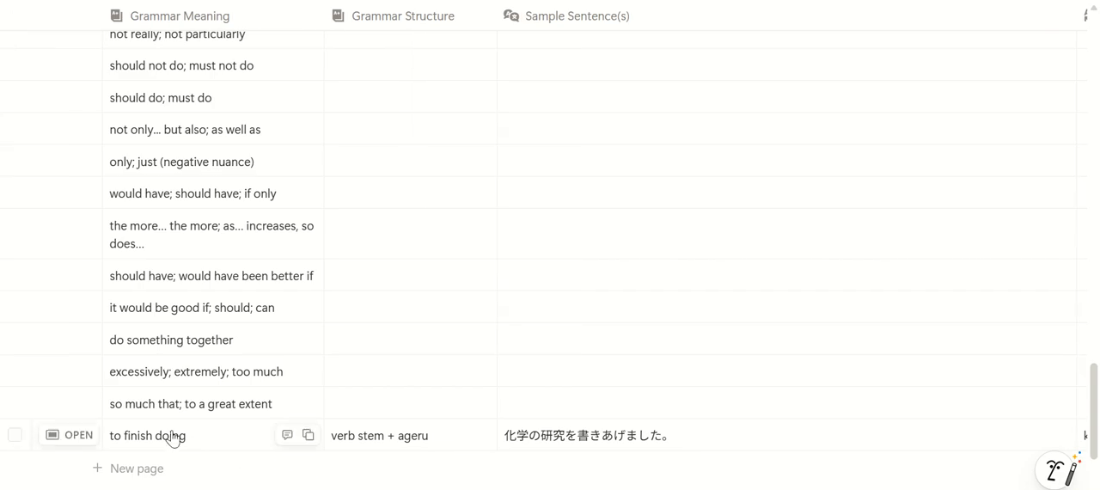
scroll(550, 258, "left", 8)
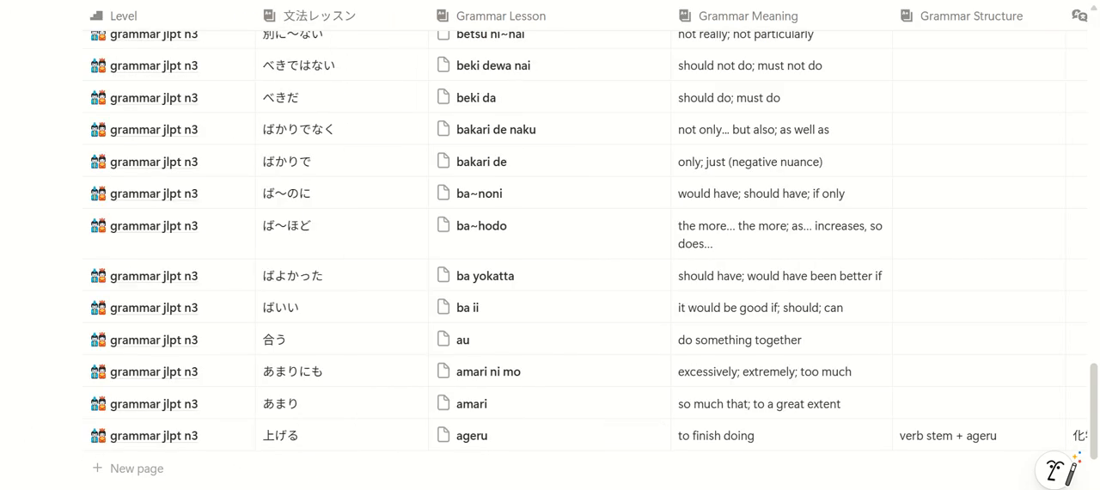
scroll(550, 258, "right", 20)
scroll(550, 257, "right", 3)
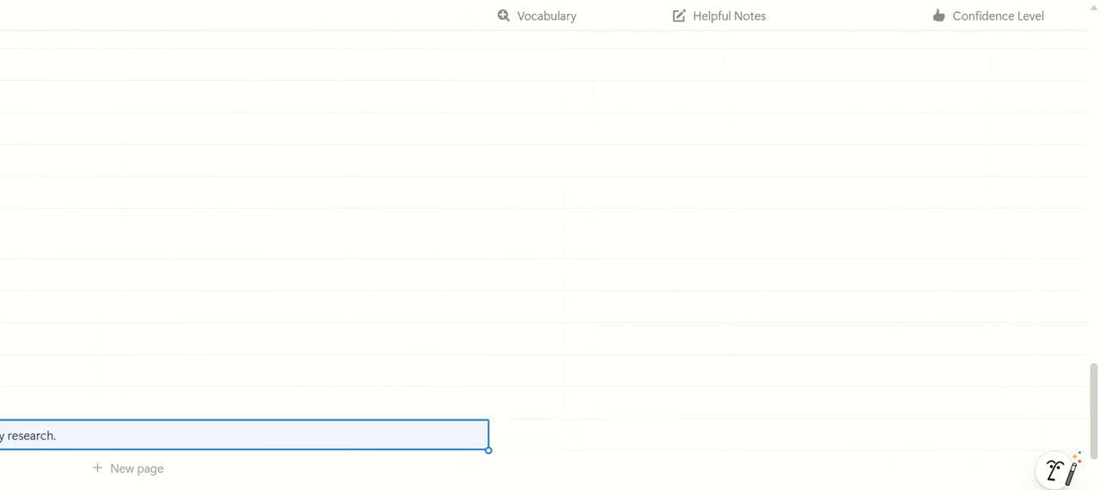
scroll(550, 258, "left", 20)
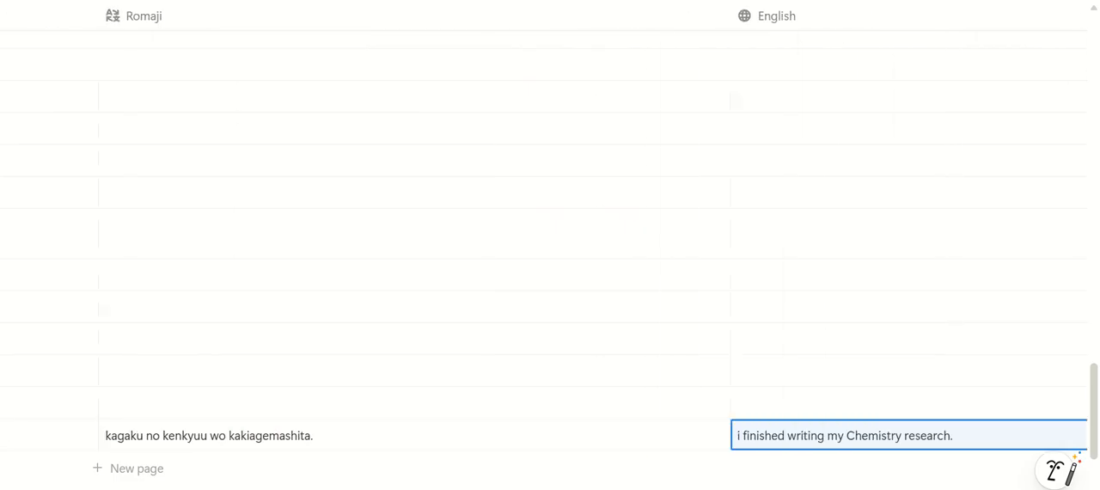
scroll(103, 461, "left", 5)
scroll(104, 460, "down", 3)
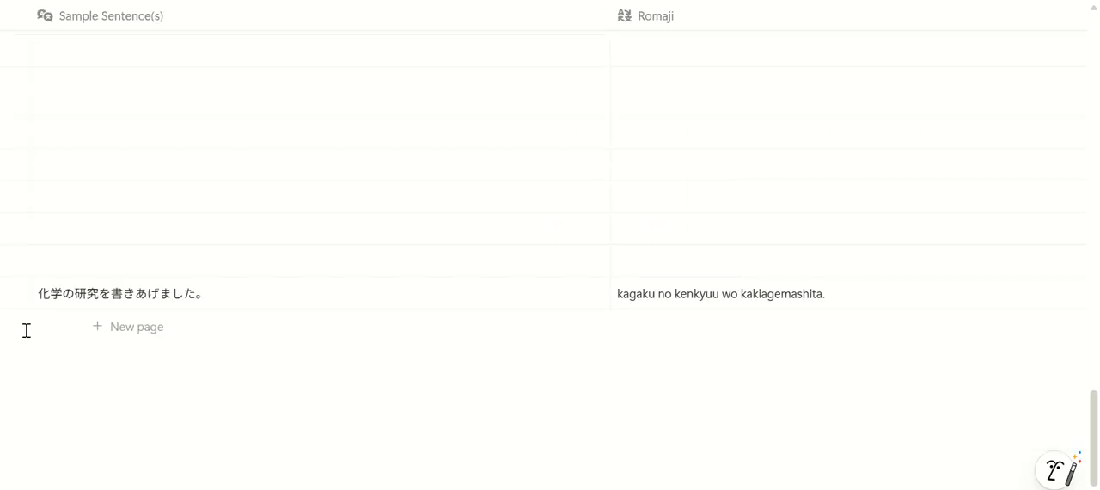
Link the word bank entry 化学 as the vocabulary of the ageru lesson
scroll(550, 257, "right", 14)
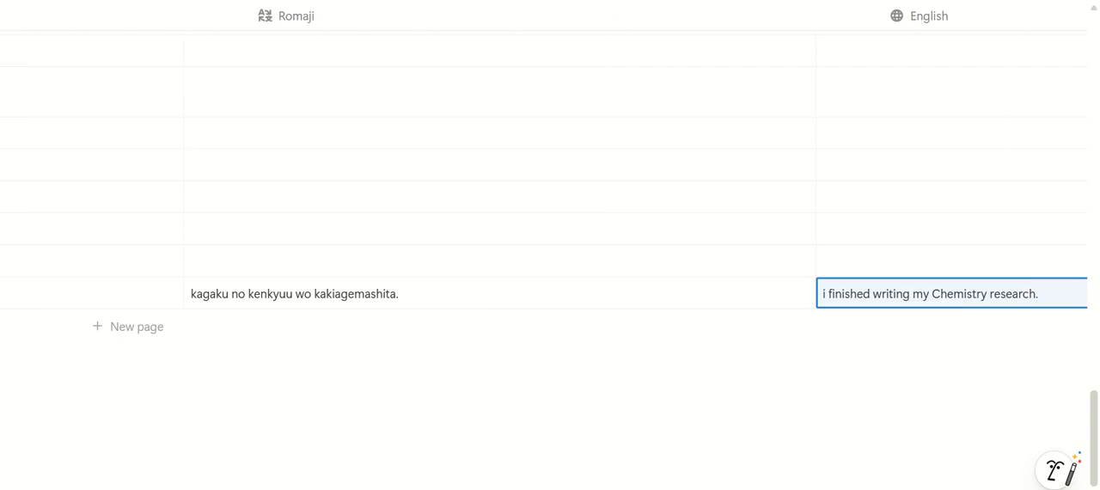
left_click(780, 307)
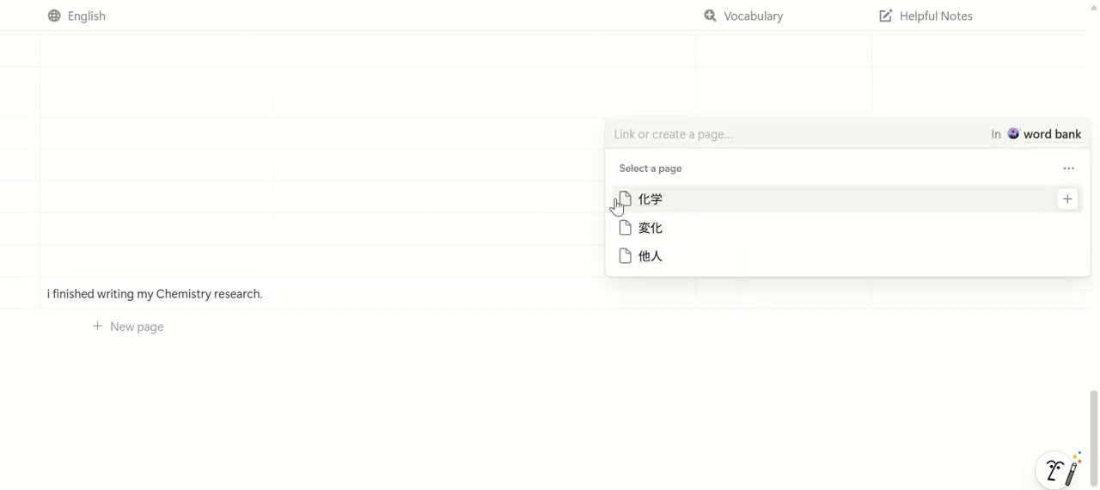
left_click(685, 209)
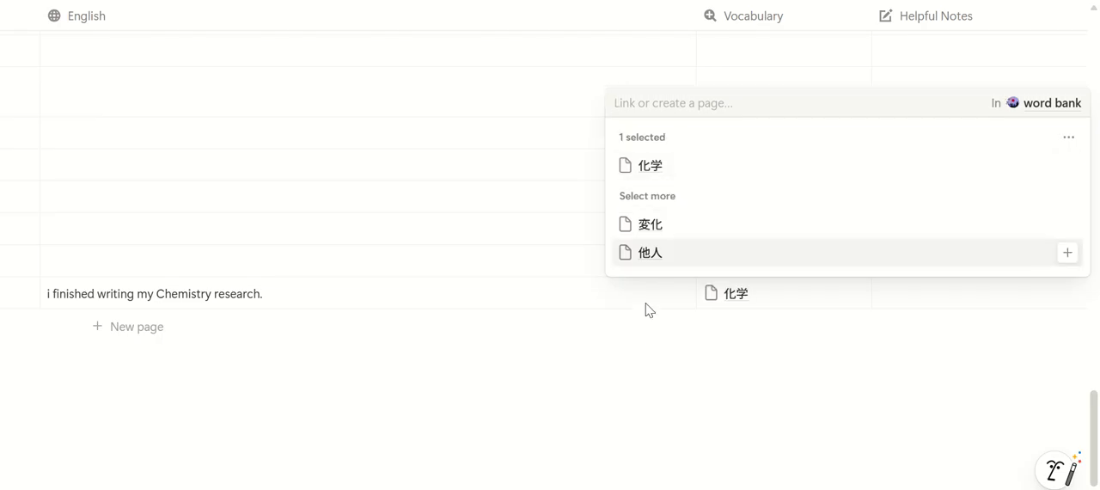
key("Escape")
Set the ageru lesson's confidence level to Low Confidence and its last studied date to 2025/12/09
scroll(854, 433, "right", 5)
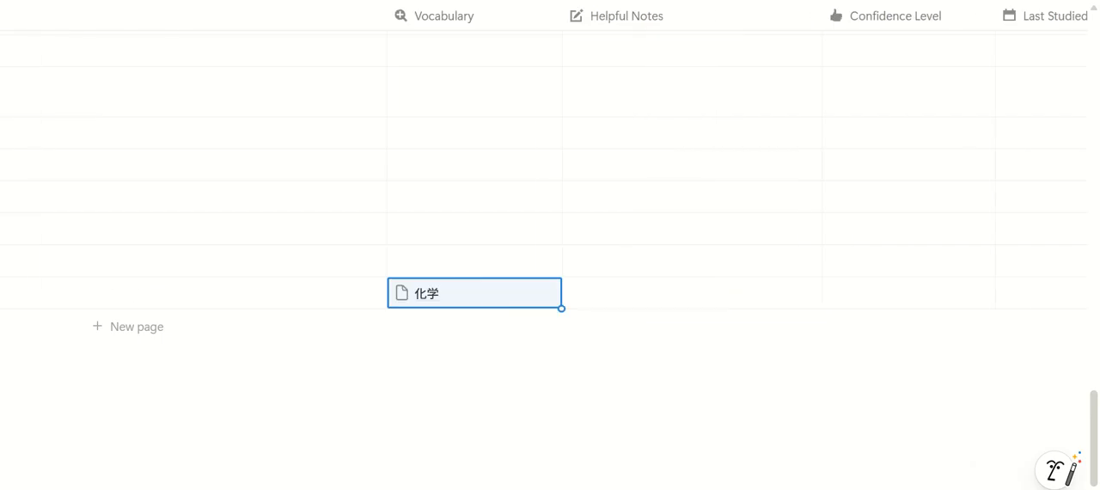
scroll(862, 472, "right", 2)
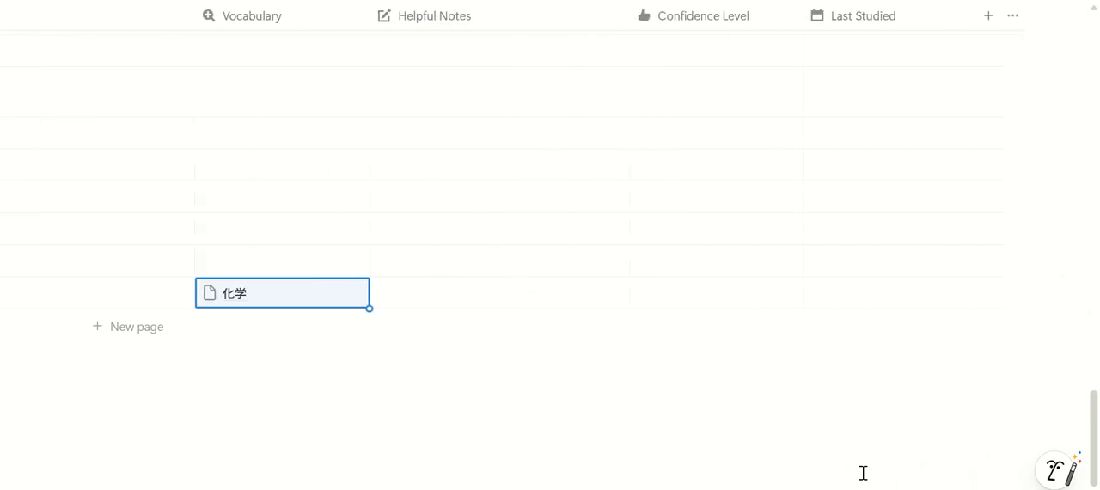
left_click(703, 294)
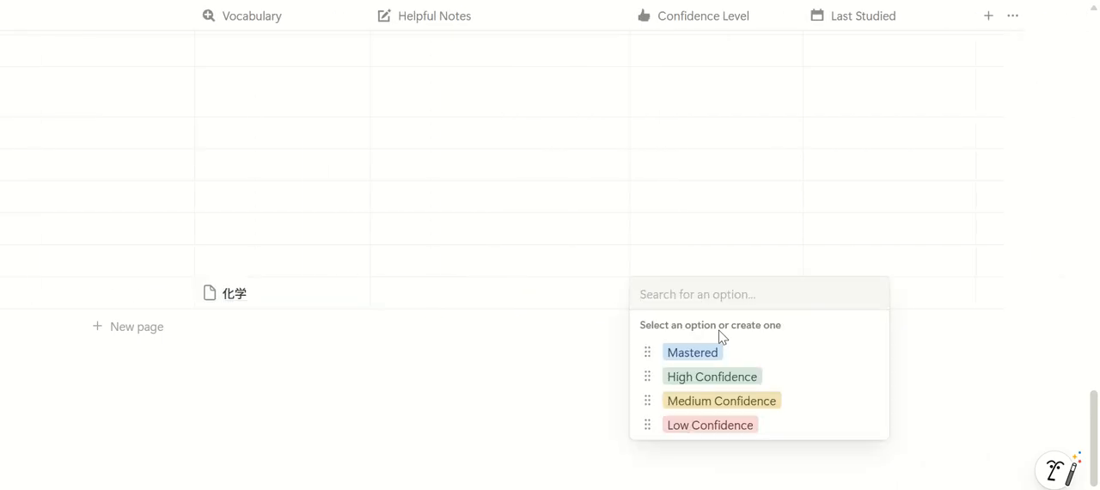
left_click(731, 424)
left_click(821, 306)
left_click(882, 207)
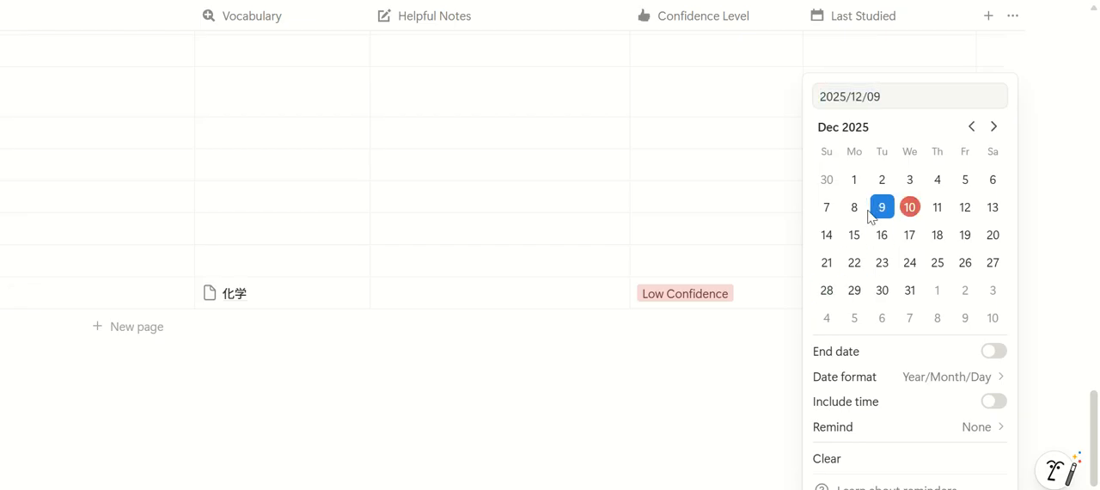
left_click(752, 264)
Enter noun + の + amari; dictionary form + amari as the grammar structure of the amari lesson
scroll(799, 464, "left", 3)
scroll(204, 259, "left", 15)
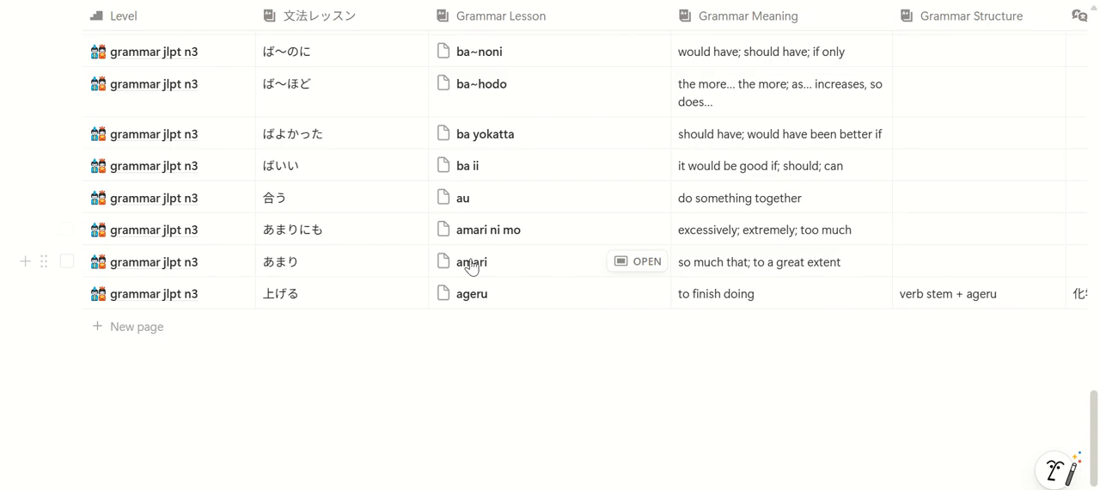
scroll(550, 171, "right", 2)
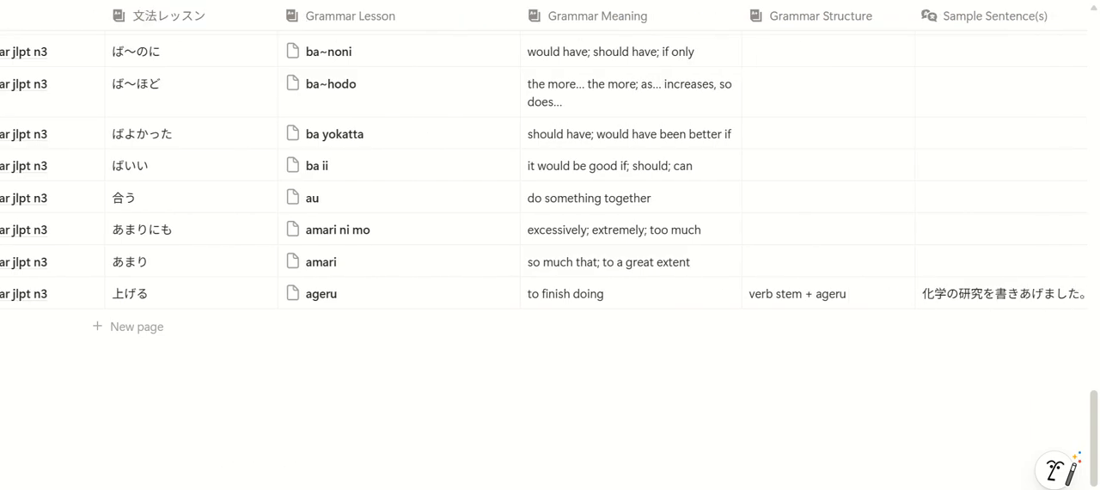
scroll(551, 172, "right", 2)
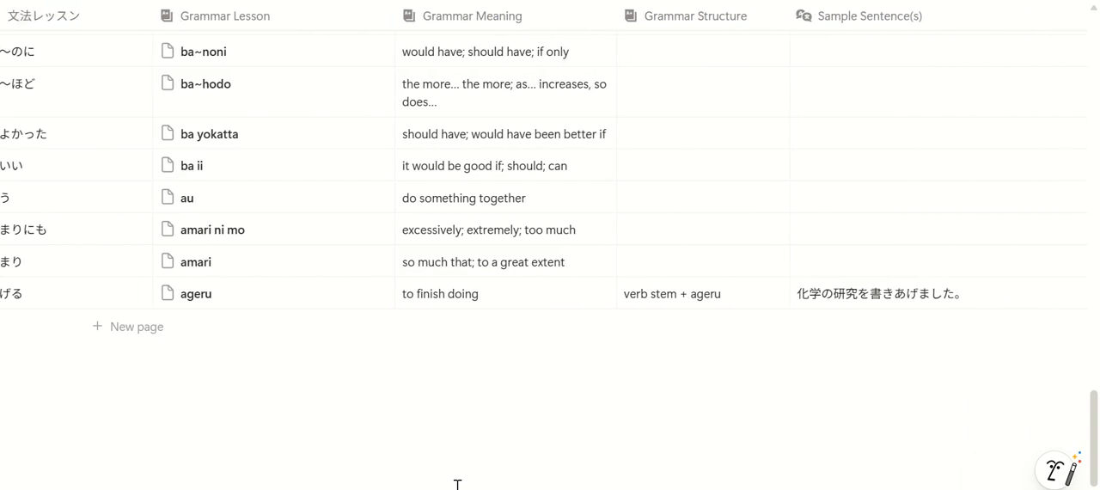
left_click(649, 269)
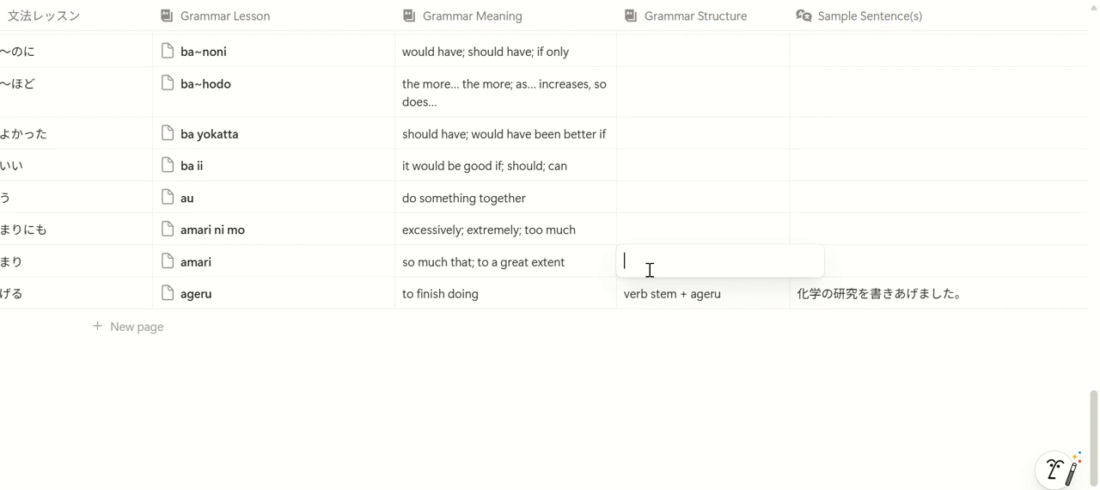
type("noun + の")
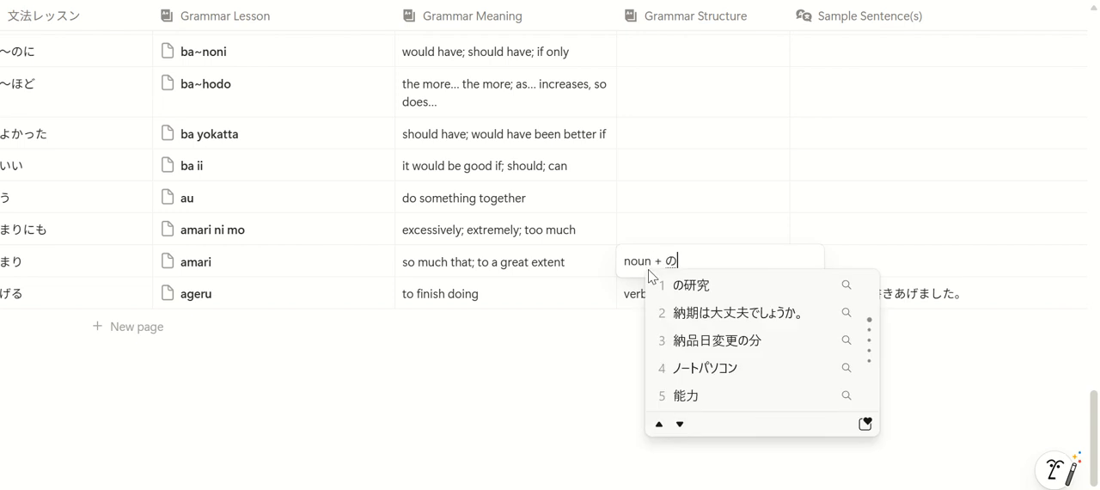
key("Return")
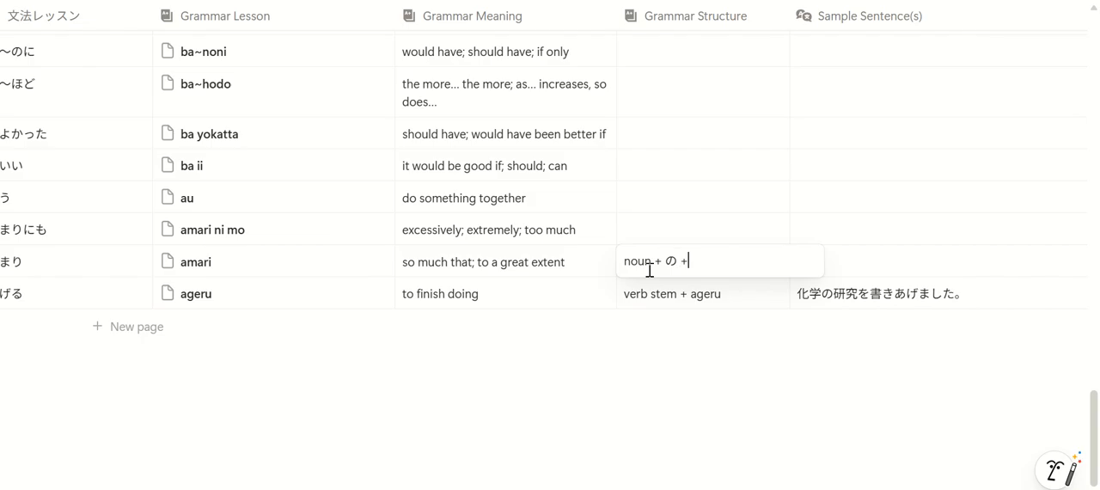
type("+ amari; d")
type("ictiona")
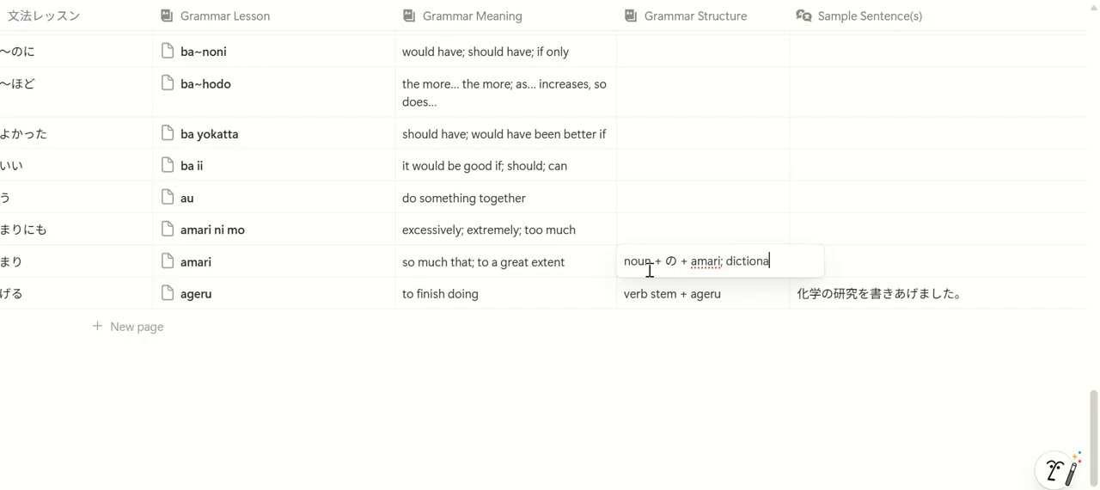
type("ry form")
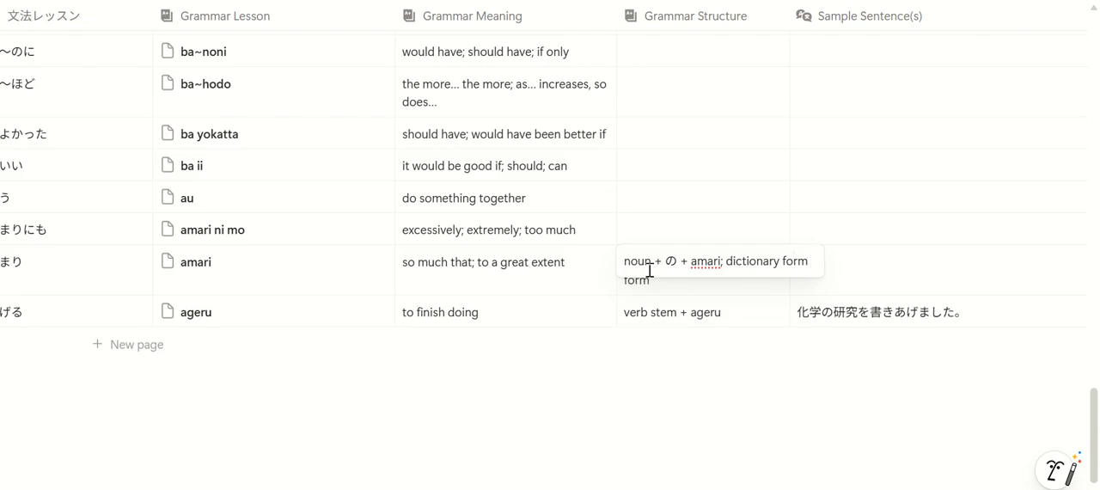
type(" + ama")
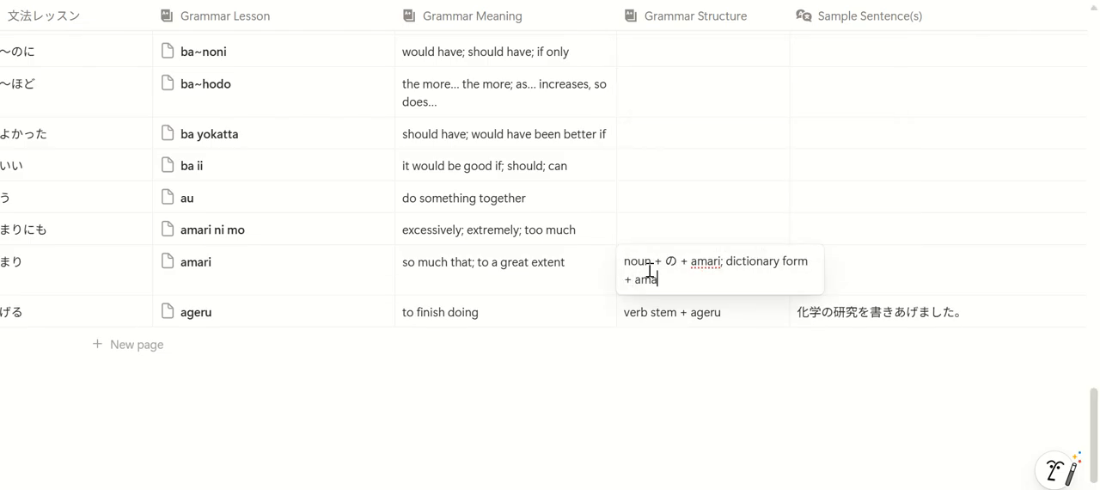
type("ri")
key("Return")
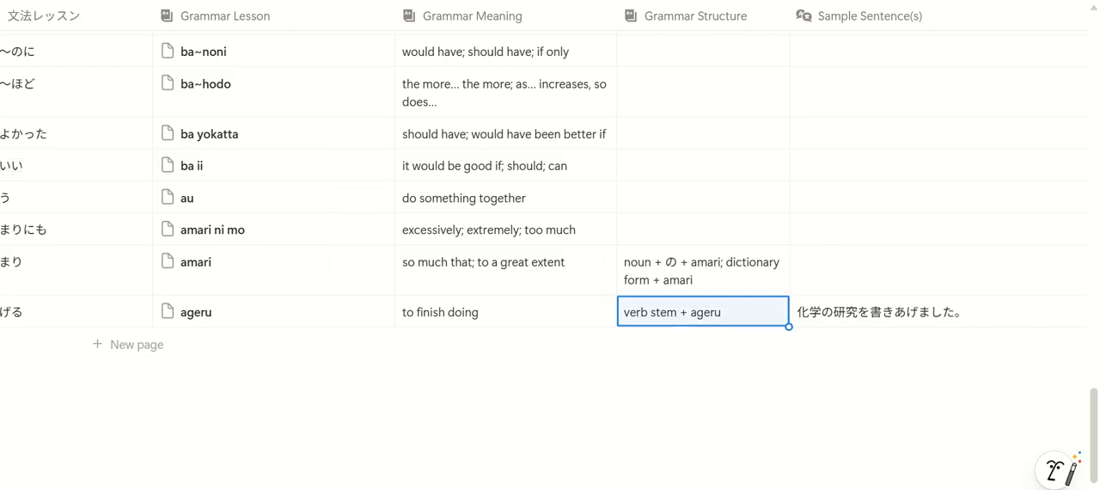
Enter 1.変化のあまり、昔の友達が誰か分からなかった。 as the first sample sentence of the amari lesson
scroll(550, 258, "right", 5)
left_click(452, 259)
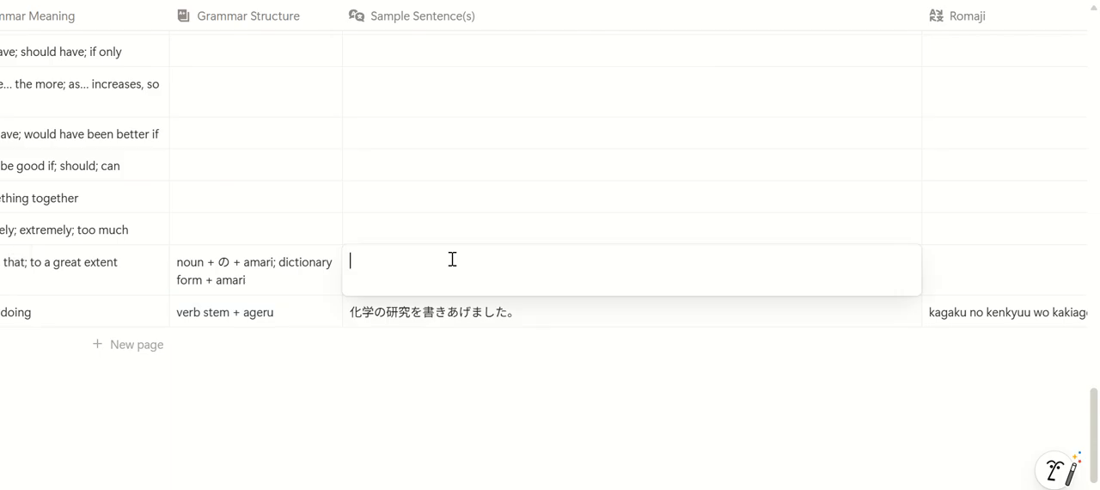
type("1.")
type("henka")
key("space")
type("n")
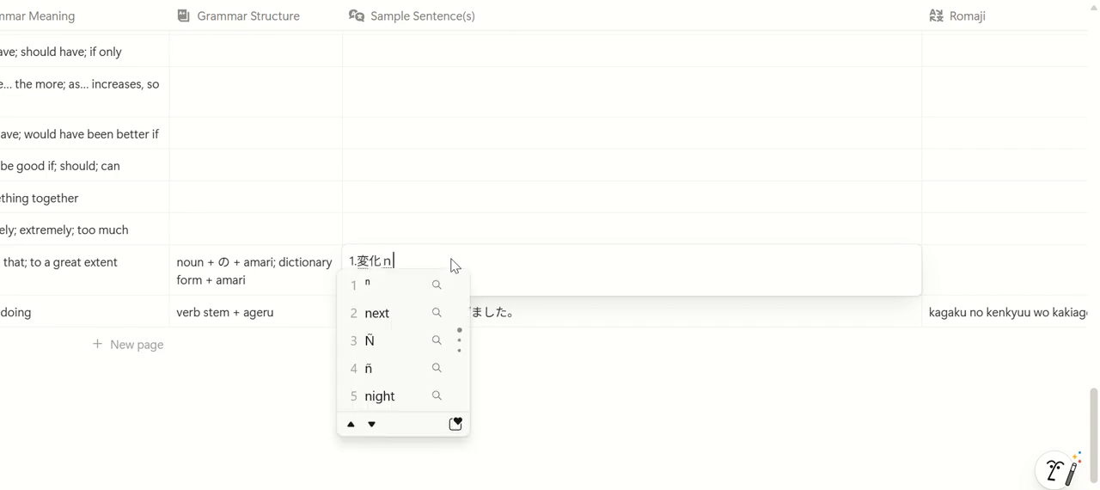
type("oamari,")
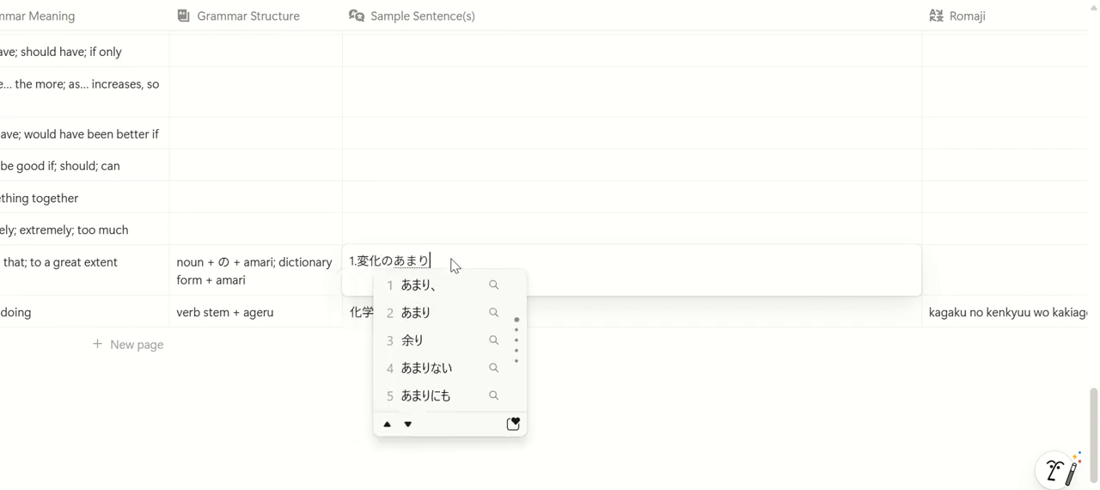
key("Return")
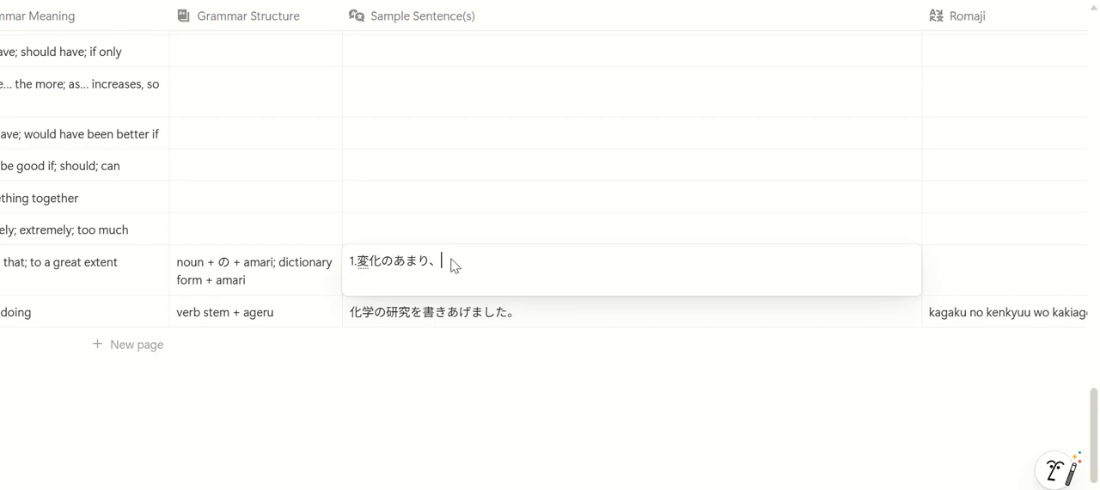
type("mukashi")
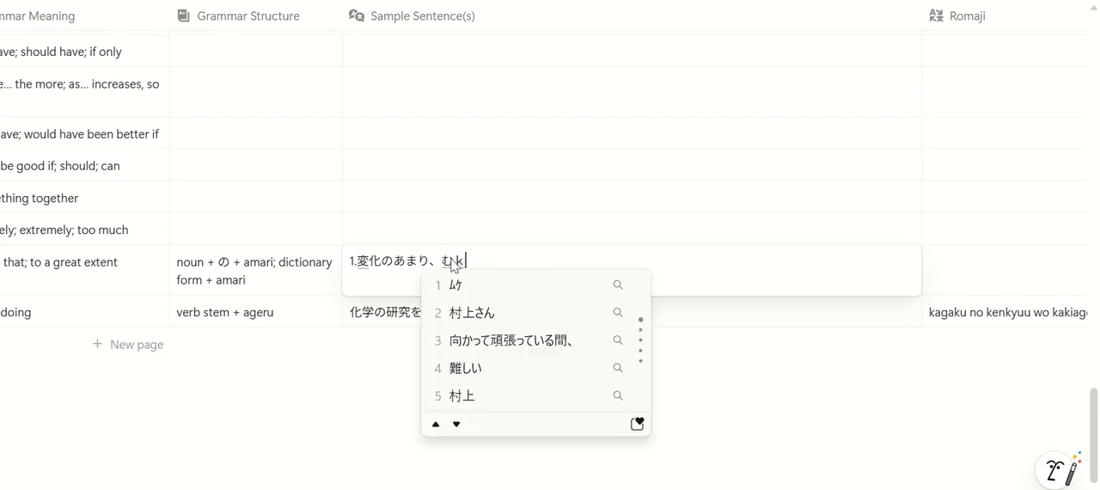
key("space")
type("notomodach")
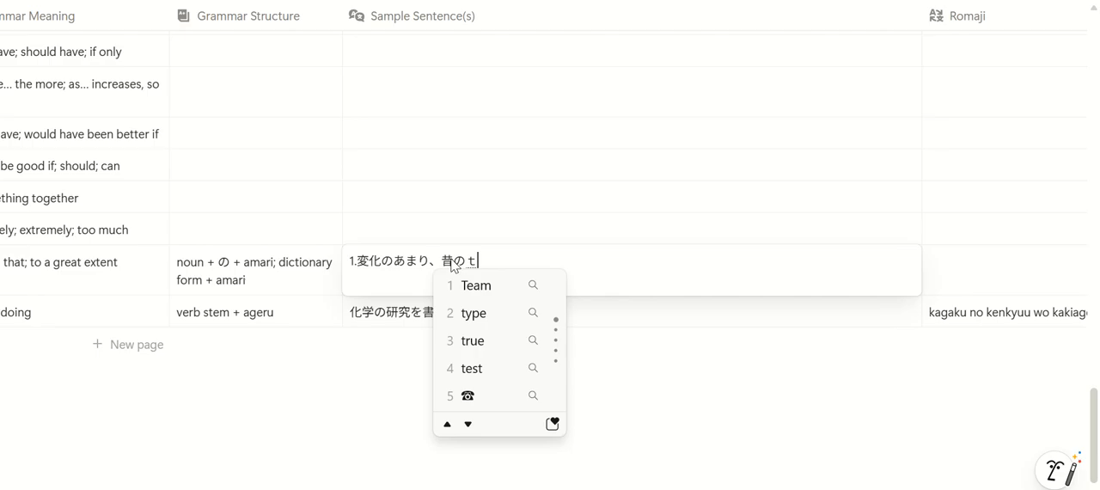
type("i")
key("space")
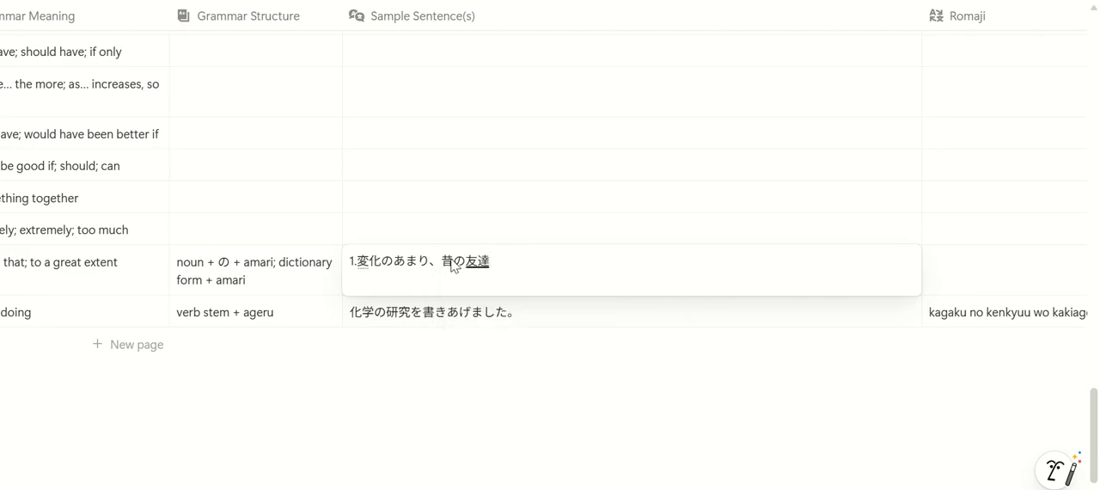
type("gadare")
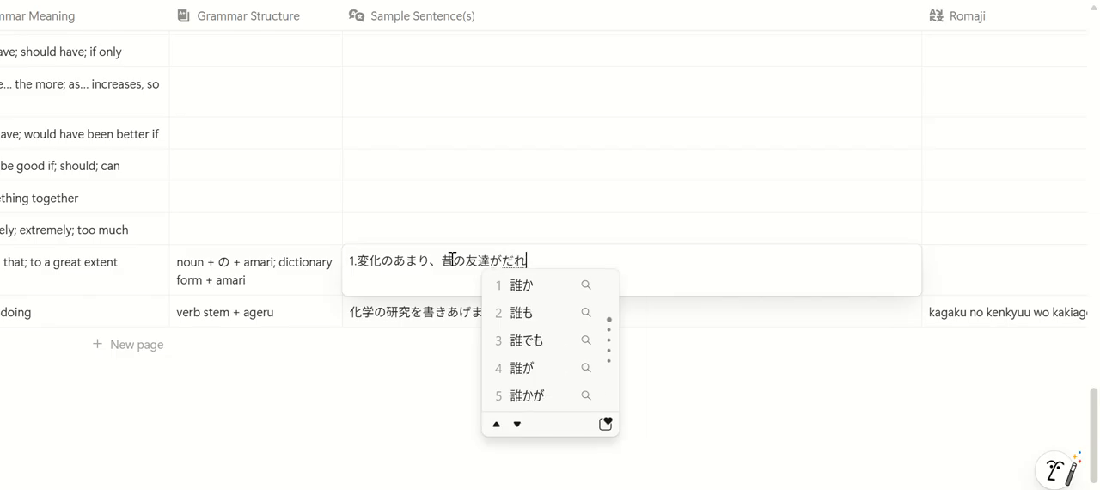
type("ka")
key("space")
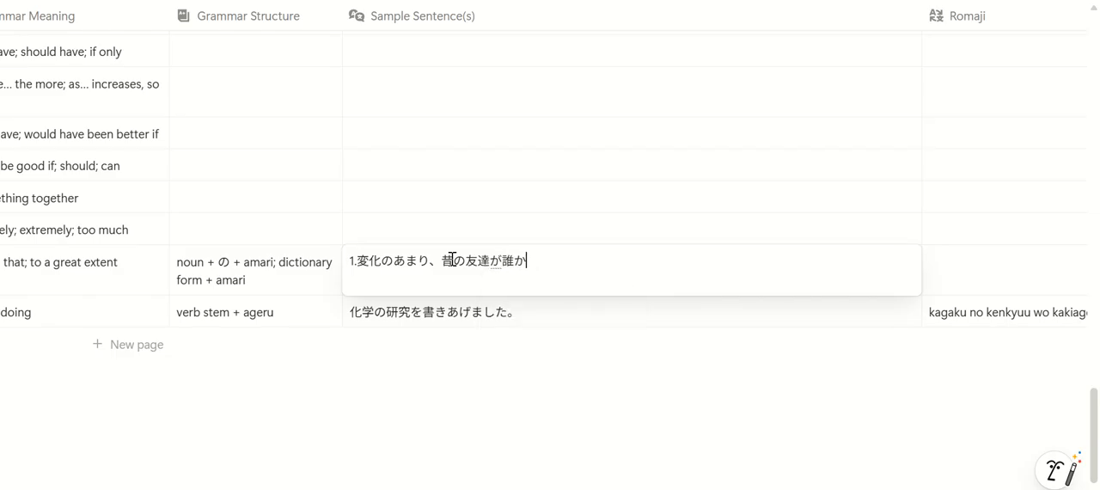
type("wakarana")
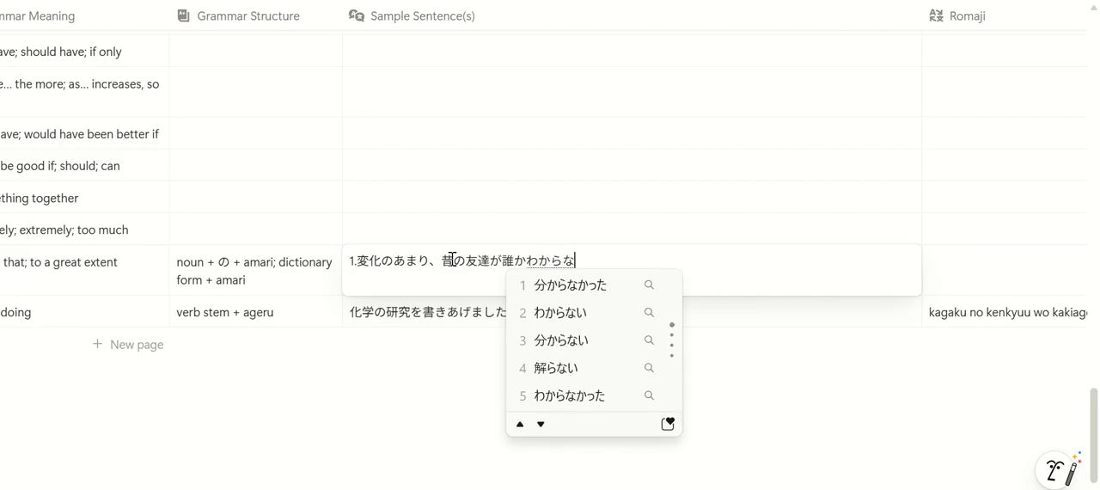
type("katta.")
key("space")
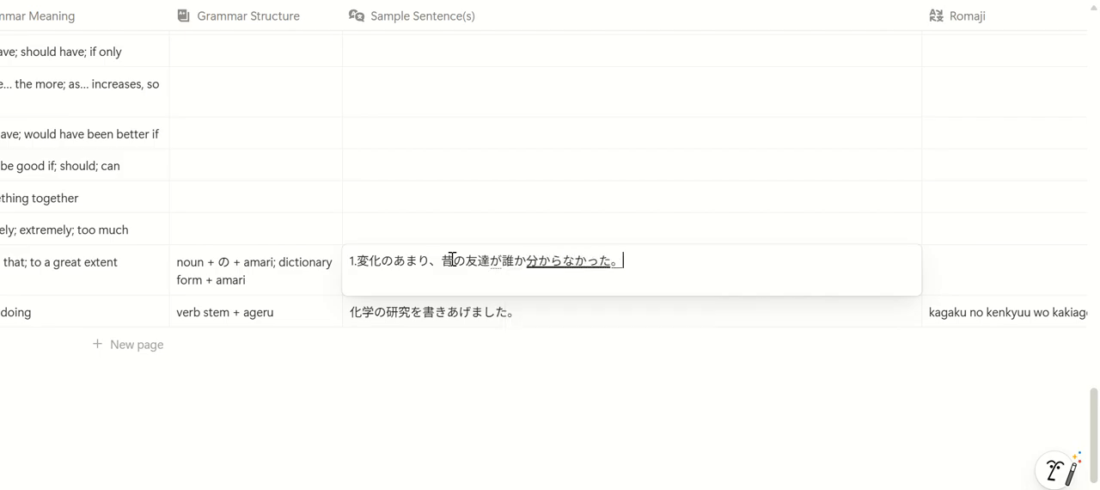
key("Return")
key("Return")
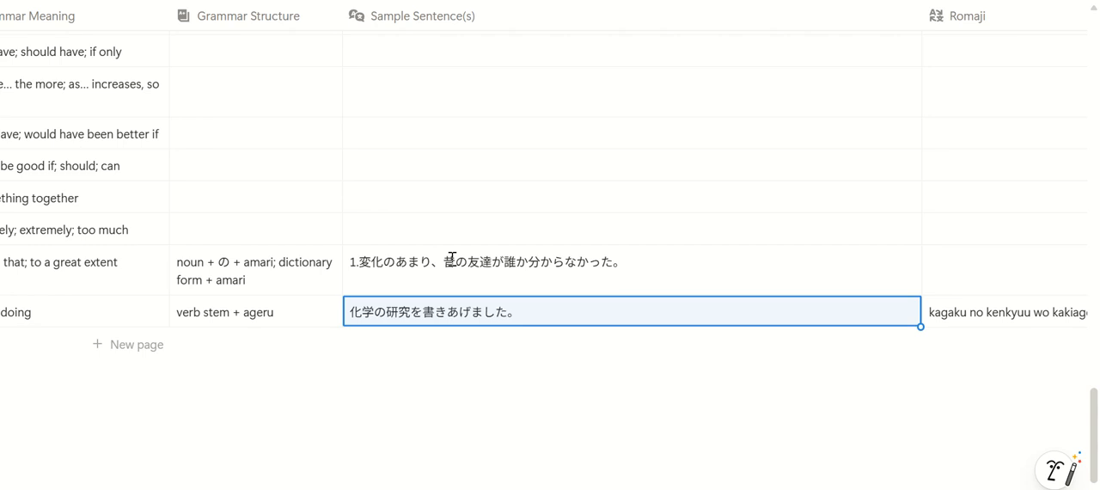
Add 2.他人の意見を聞かないあまり、失敗してしまった。 on a new line of the amari lesson's sample sentences
key("Up")
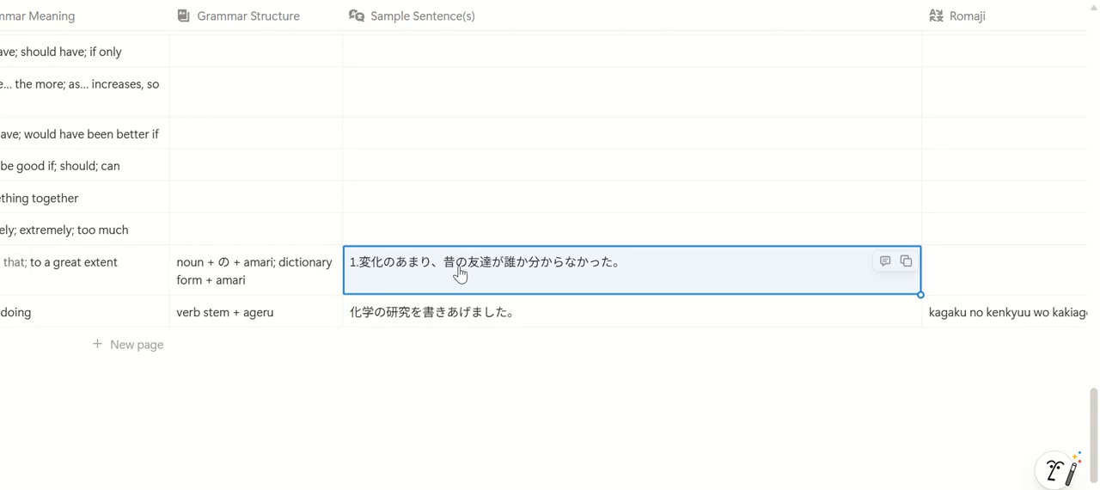
left_click(672, 262)
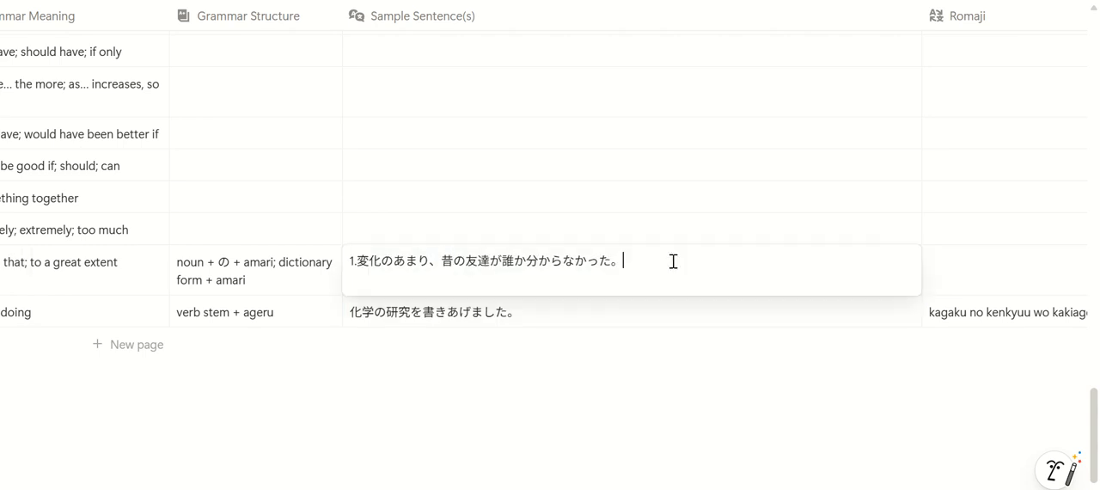
type("2.")
type("tanin")
key("space")
type("no")
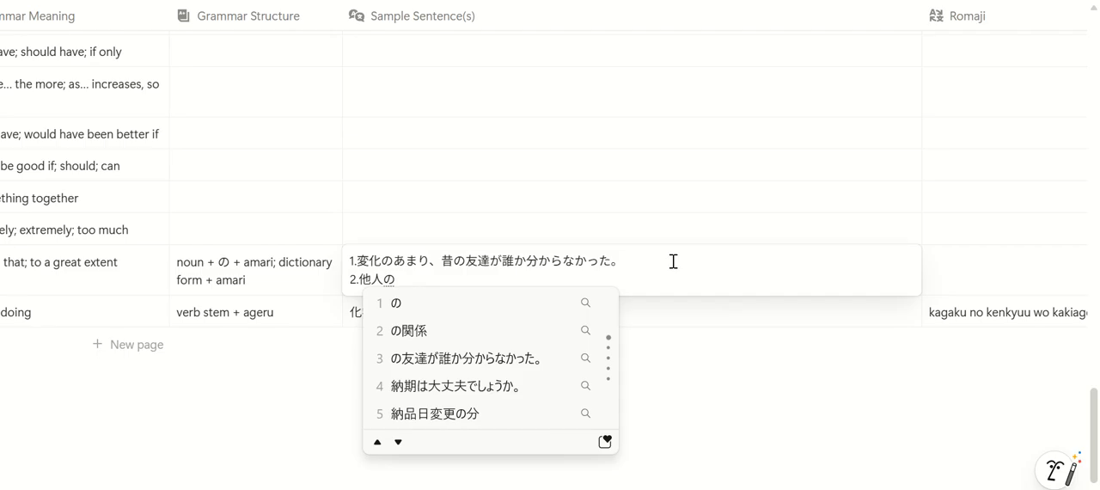
type("iken")
key("space")
type("wo")
key("Return")
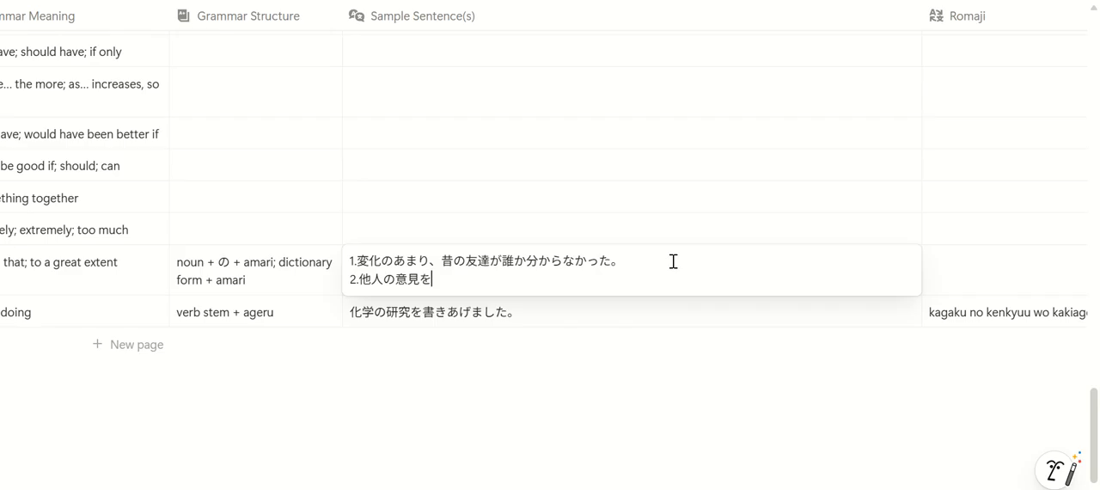
type("kikanai")
key("space")
type("am")
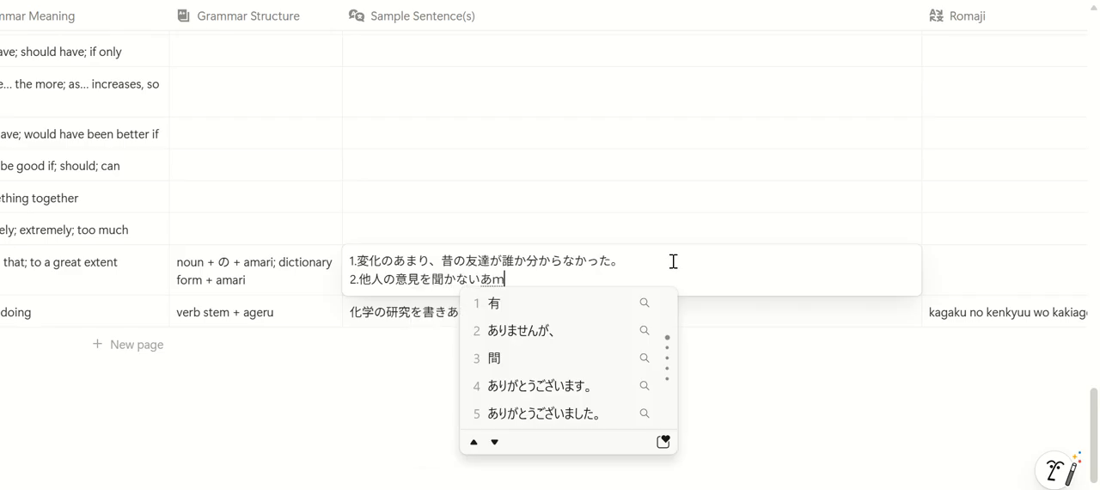
type("ari,")
key("Return")
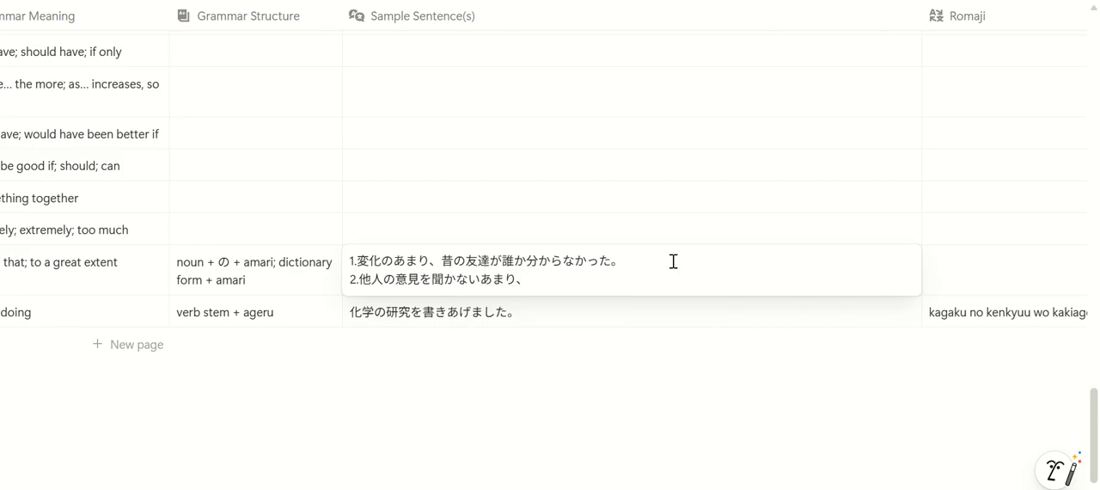
type("shippai")
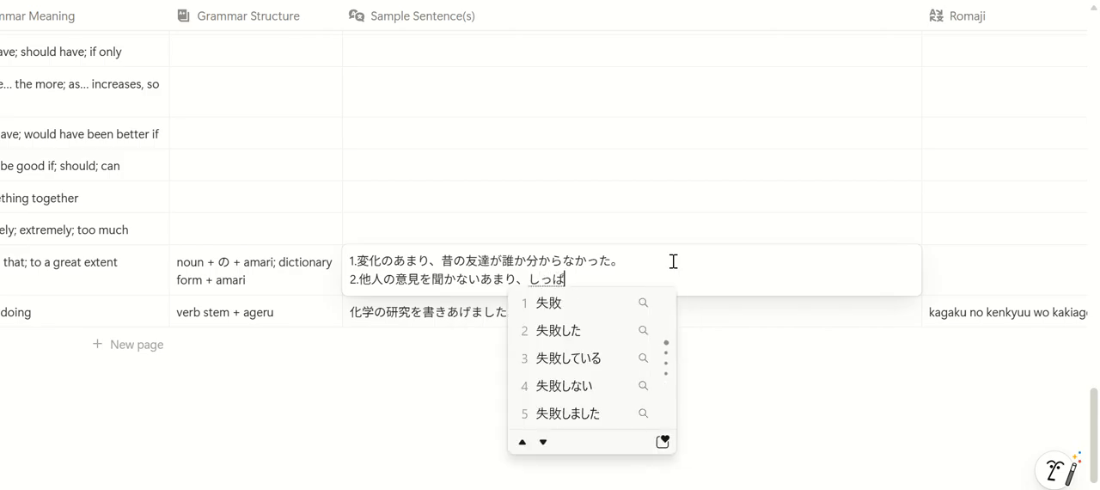
type("shiteshi")
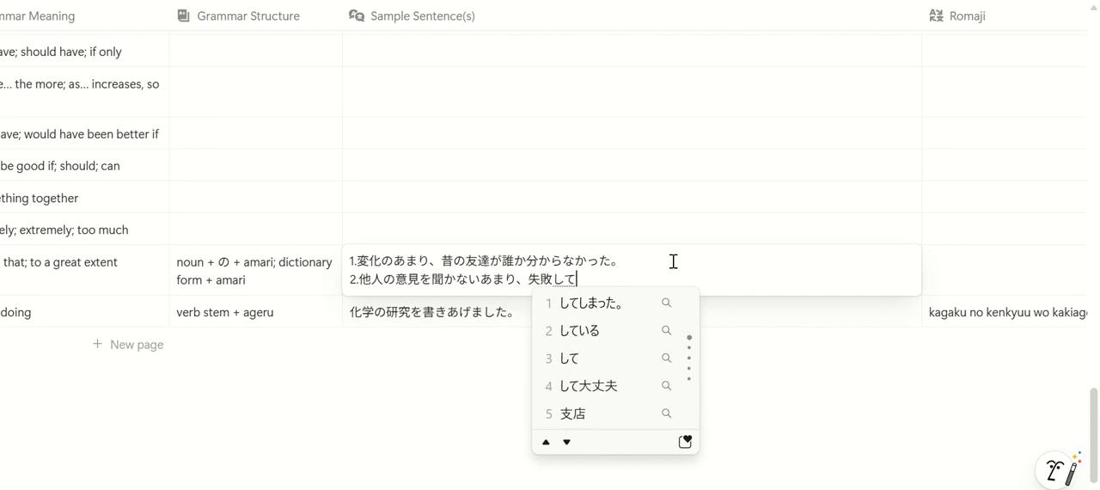
type("matta.")
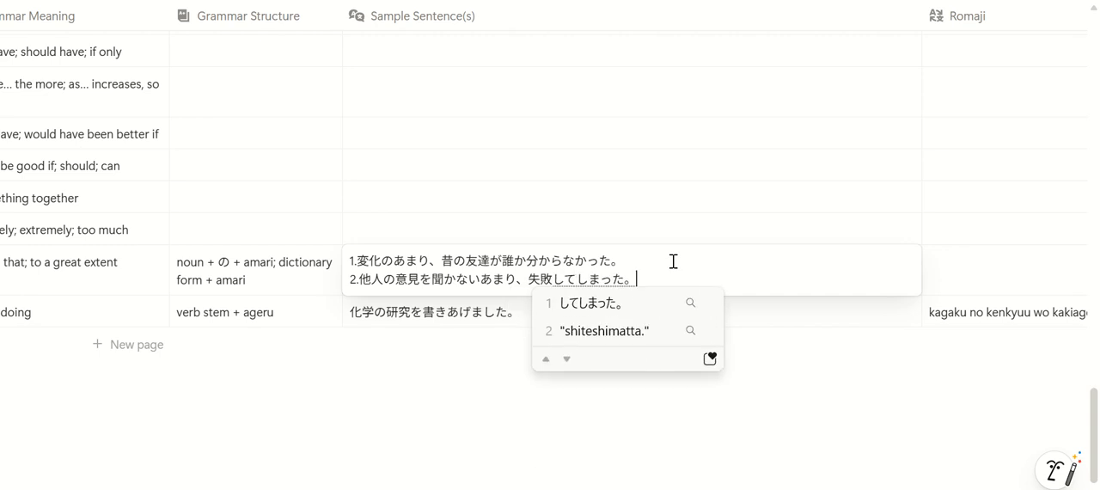
key("Return")
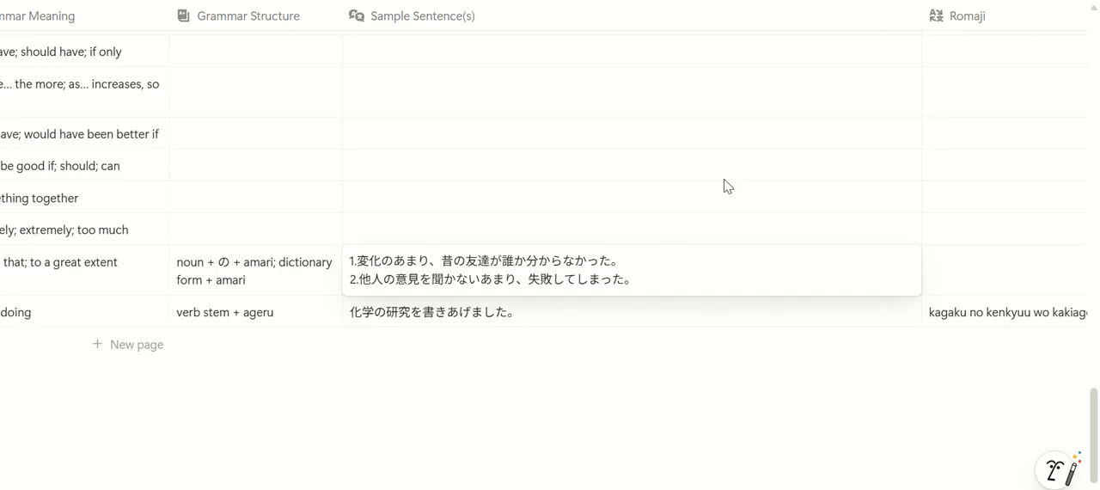
key("Escape")
Enter "1.henka no amari, mukashi no tomodachi ga dareka wakaranakatta." as the romaji of the amari lesson's first sentence
key("Right")
type("1.")
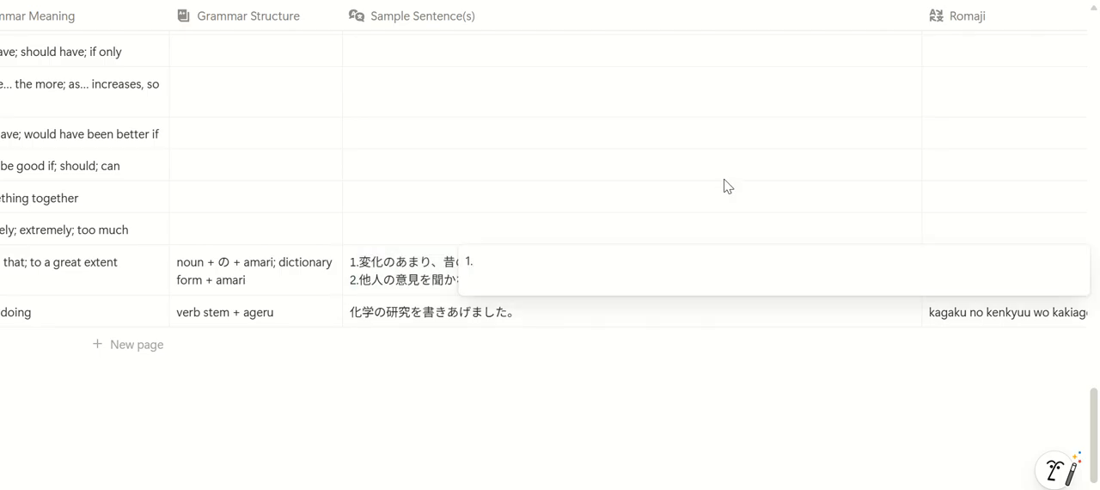
type("henka no amar")
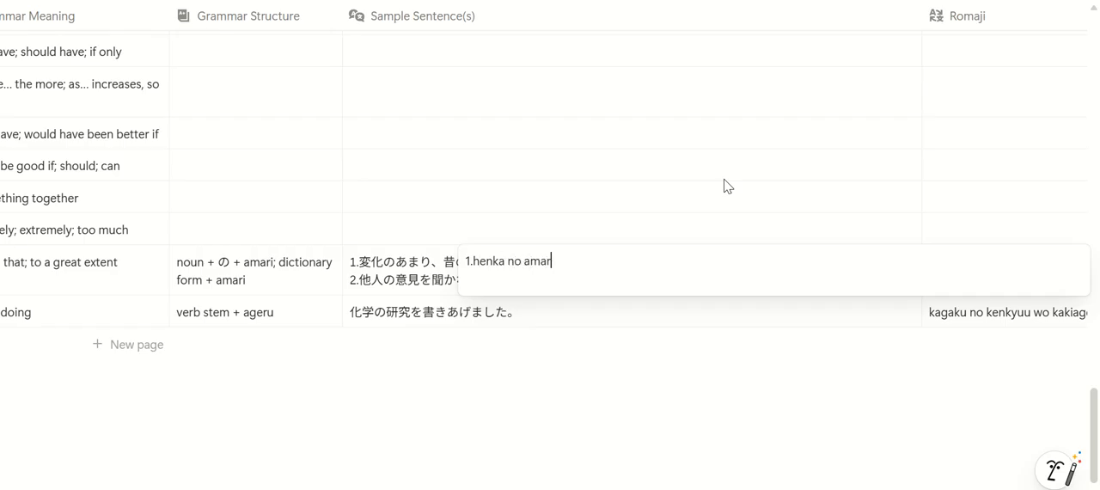
type("i, mukashi ")
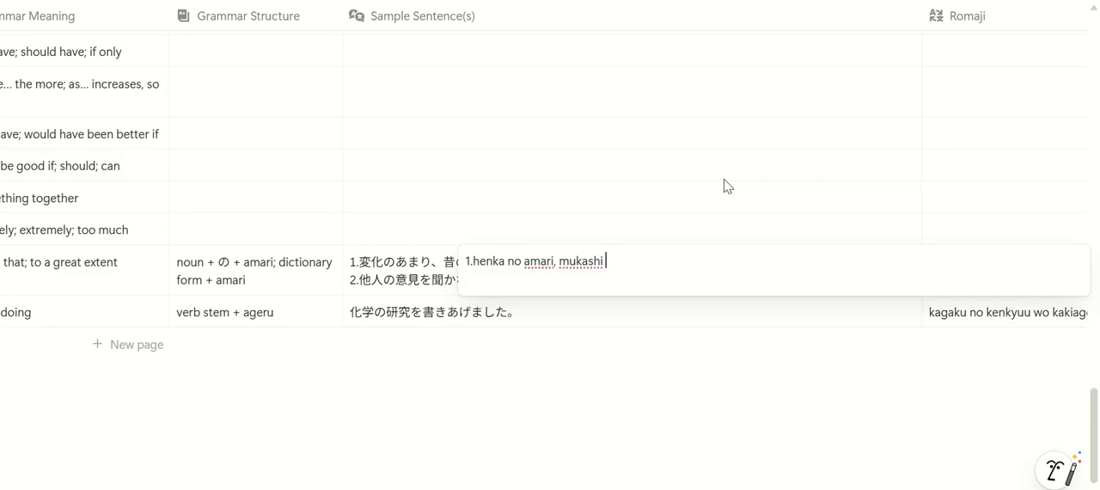
type("no tomodachi ga da")
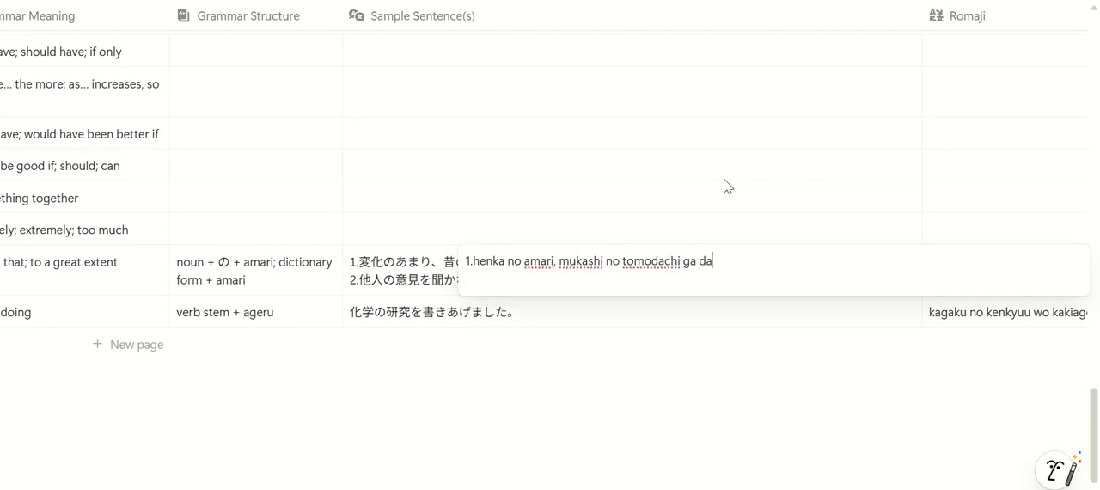
type("reka wakaranakatta.")
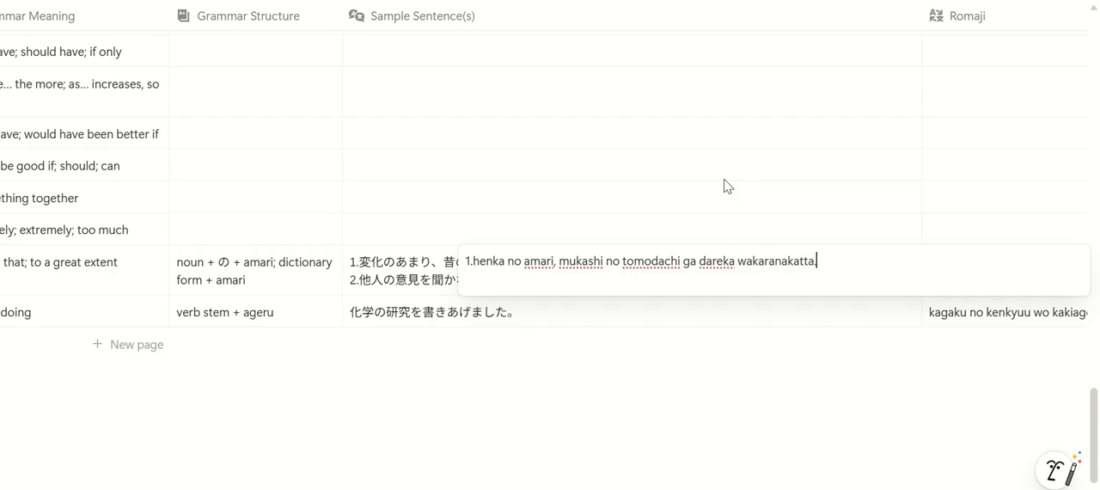
Add "2.tanin no iken wo kikanai amari, shippaishiteshimatta." on a new line of the amari lesson's romaji
key("shift+Return")
type("2.tanin n")
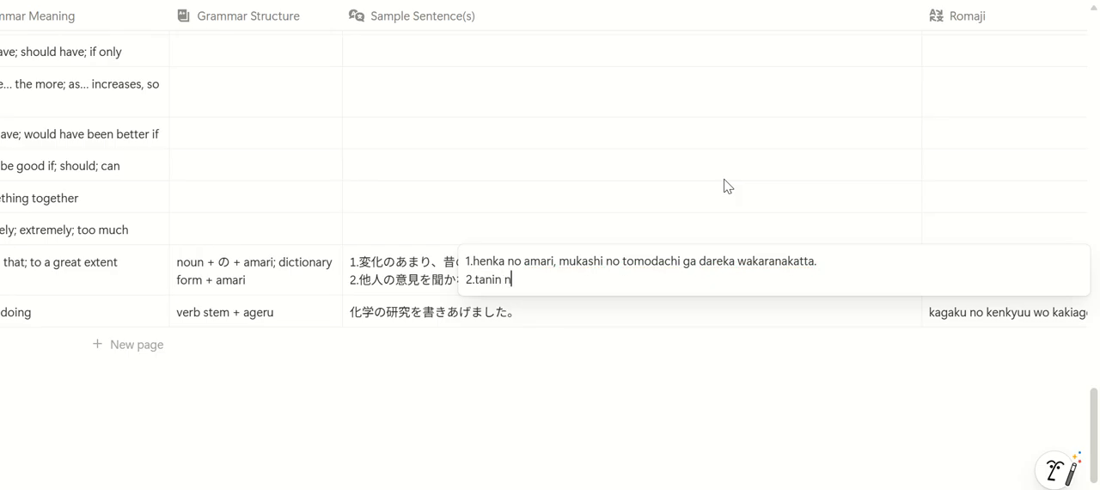
type("o iken wo")
key("Return")
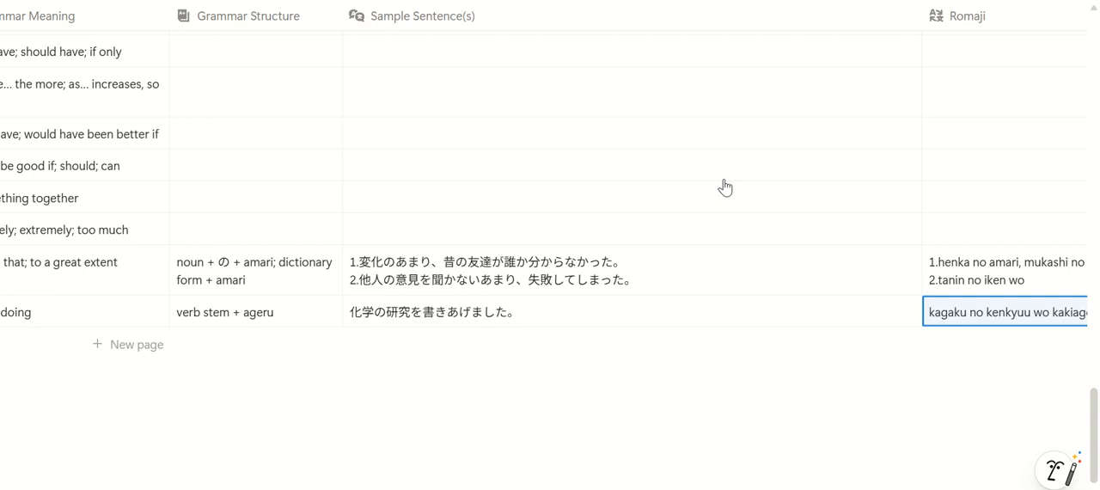
key("Up")
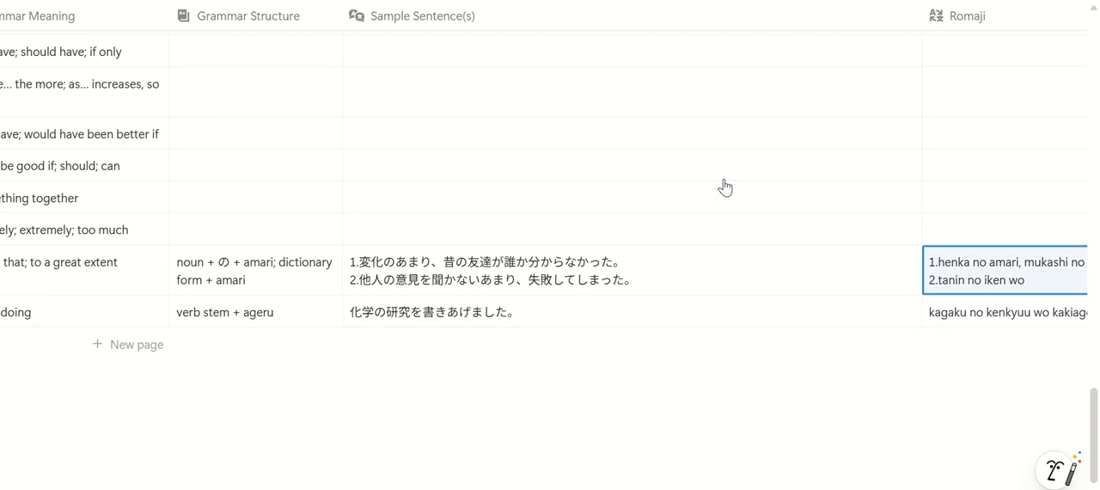
left_click(1032, 291)
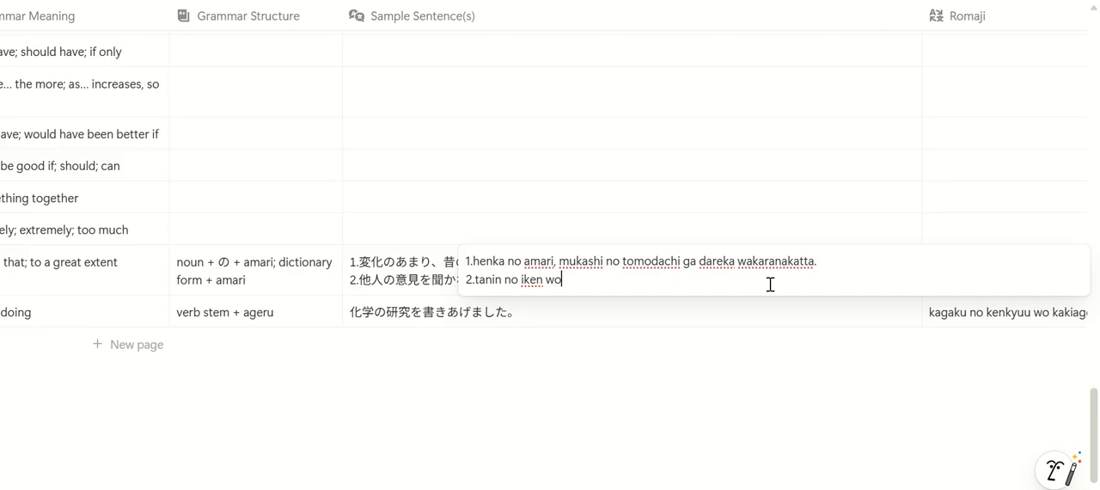
type("kikanai amari, shippaishite")
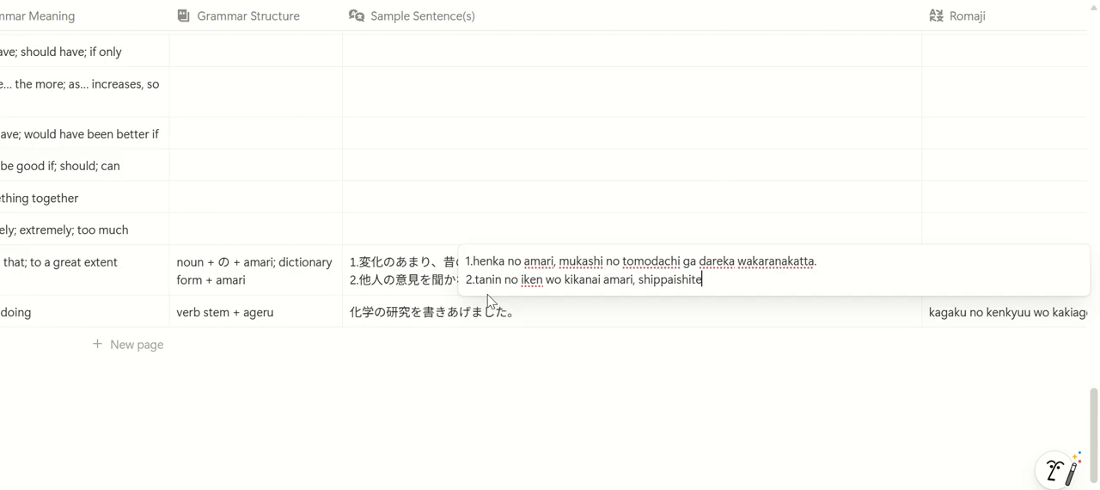
type("shimatta.")
key("Return")
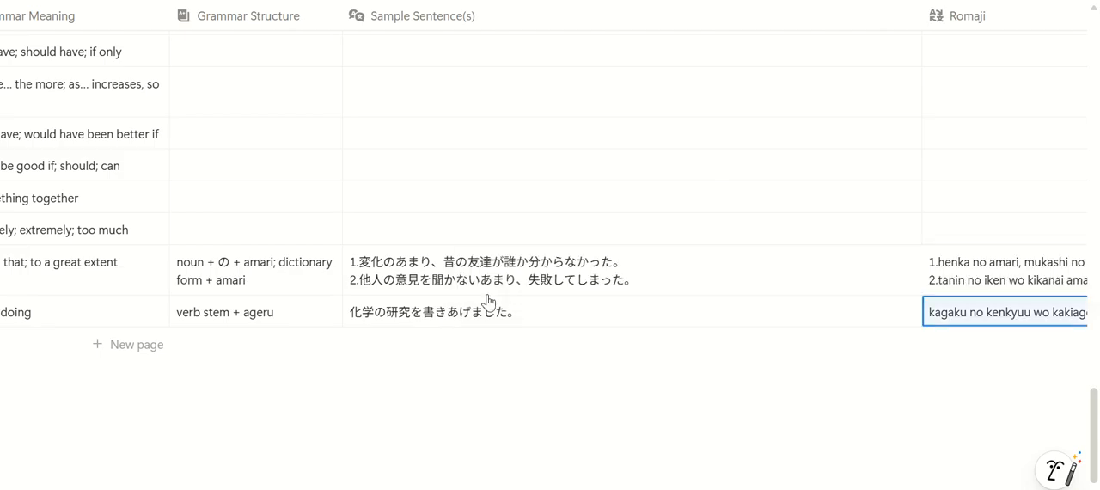
Enter "1. because of so much change, i didn't recognize my old friend." as the English translation of the amari lesson's first sentence
scroll(479, 436, "right", 5)
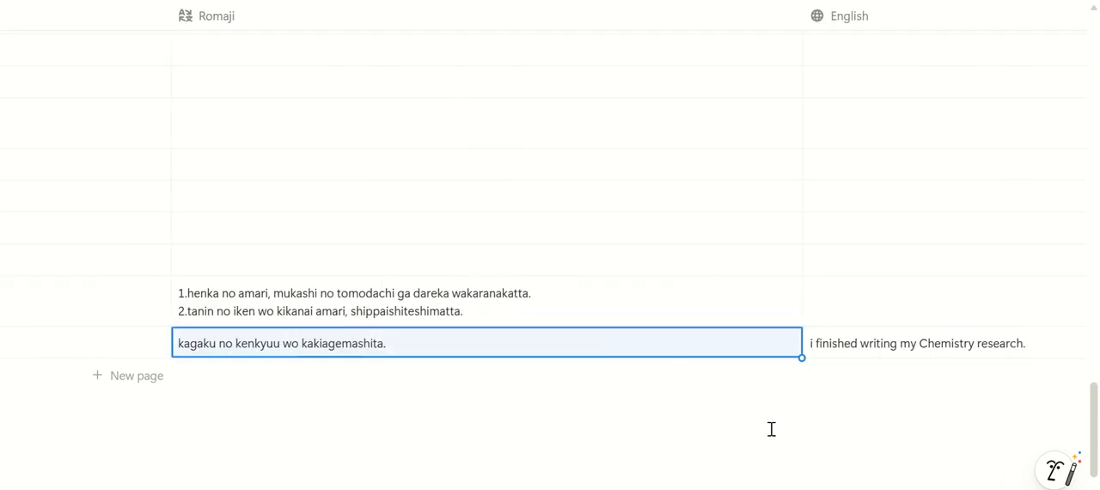
left_click(842, 317)
type("1.")
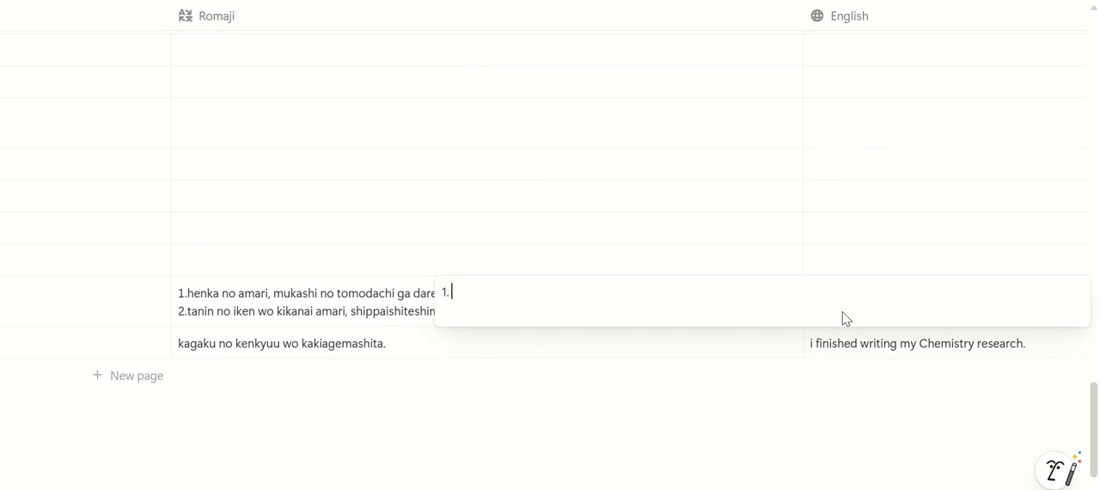
type("because of")
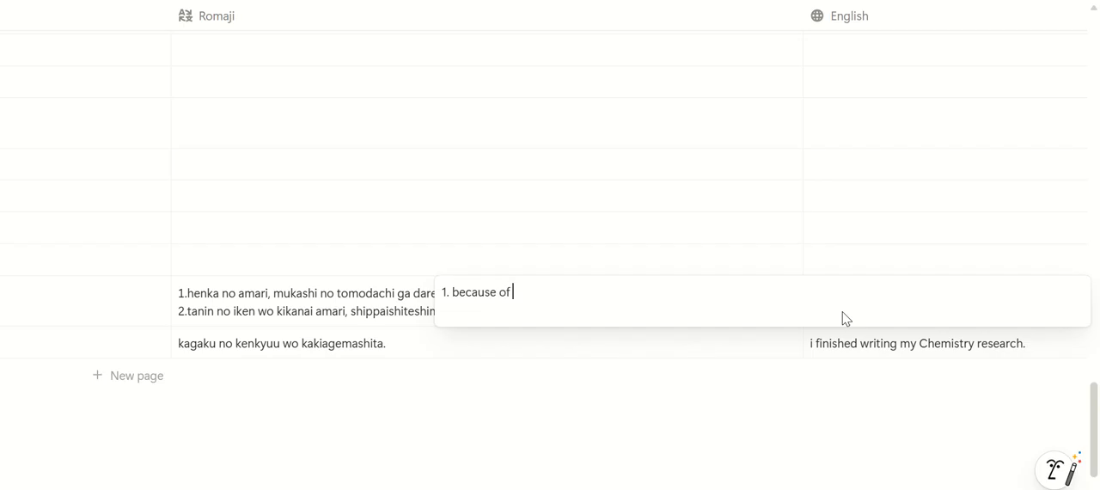
type(" so much change,")
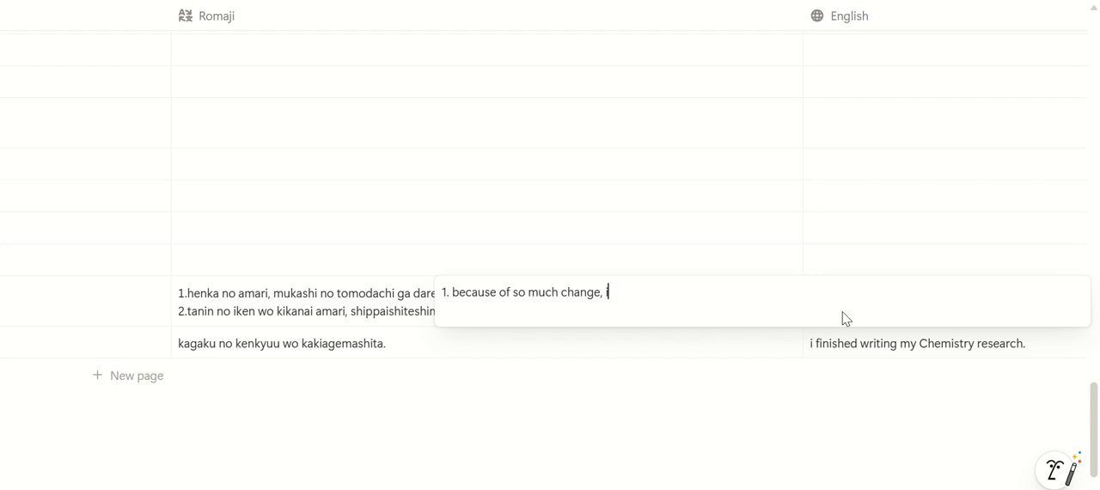
type(" i didn't re")
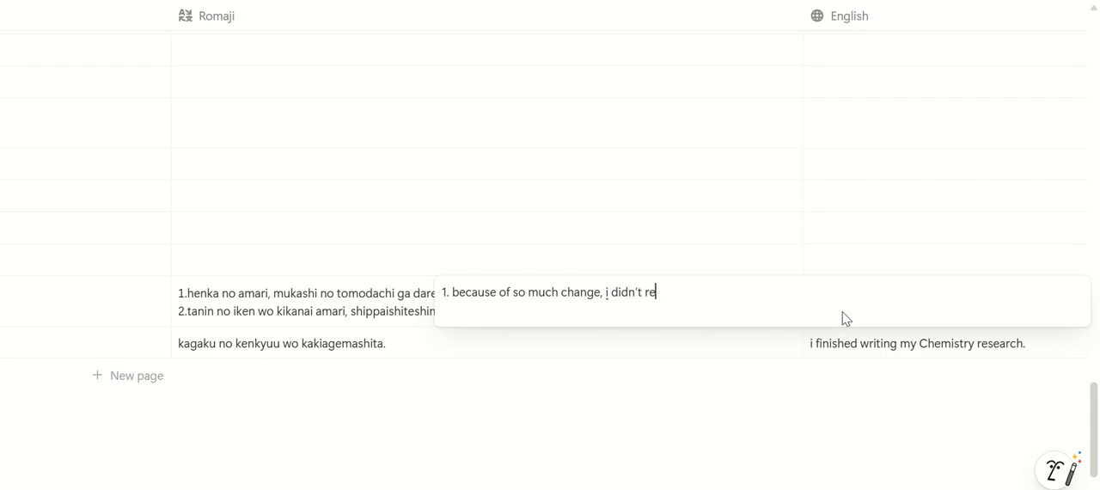
type("cognize my old friend. ")
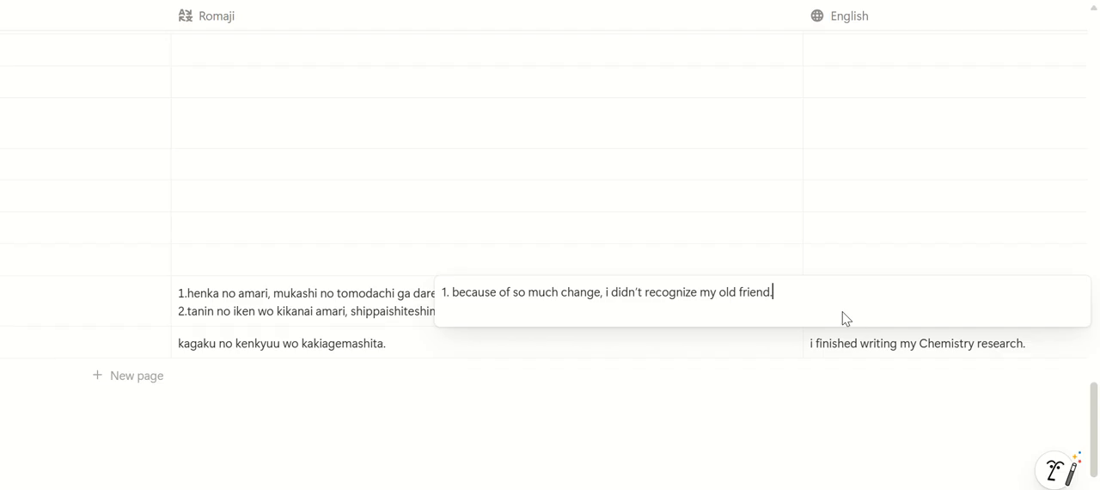
type("2.because i didn")
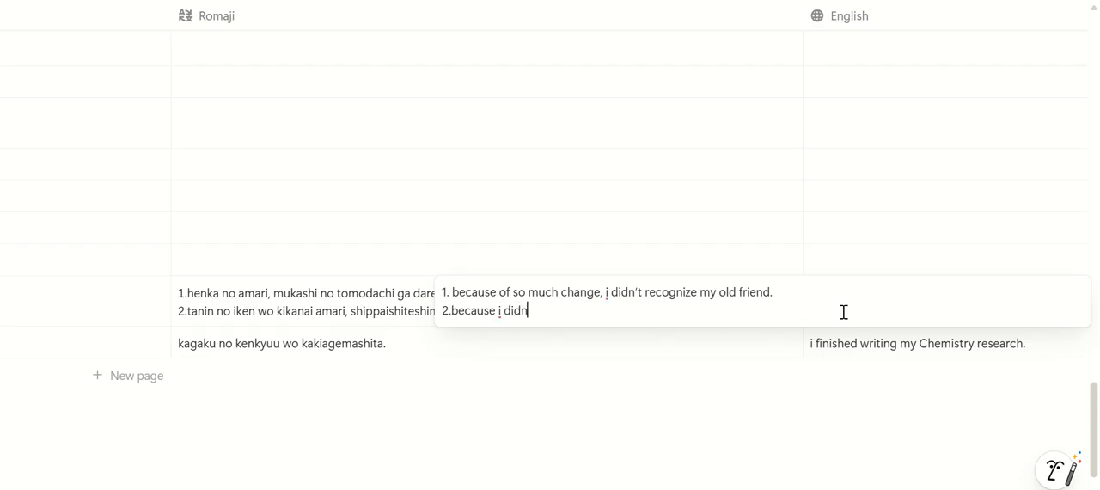
Add "2.because i didn't listen much to others' opinions, i failed." on a new line of the amari lesson's English translation
type("'t listen much ")
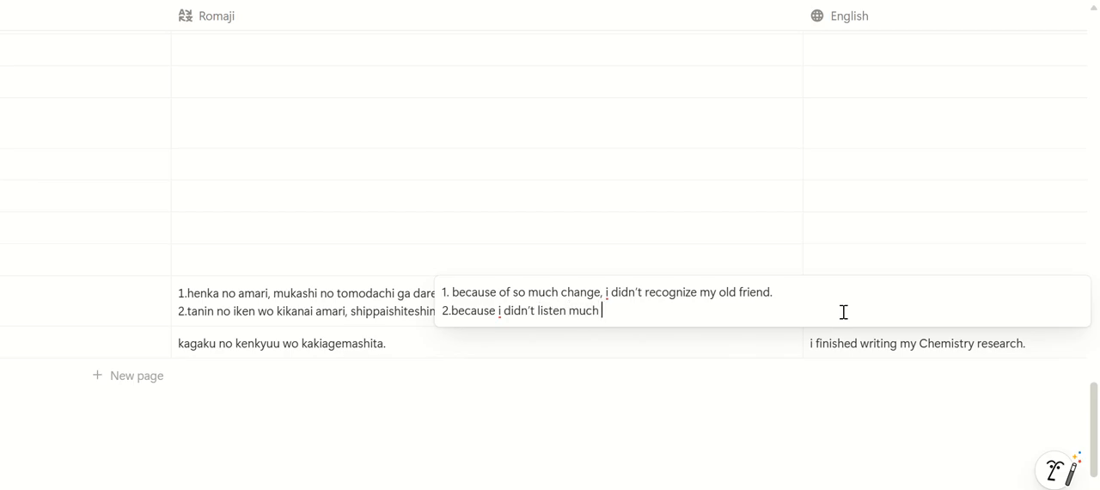
type("to others' opinions, i ")
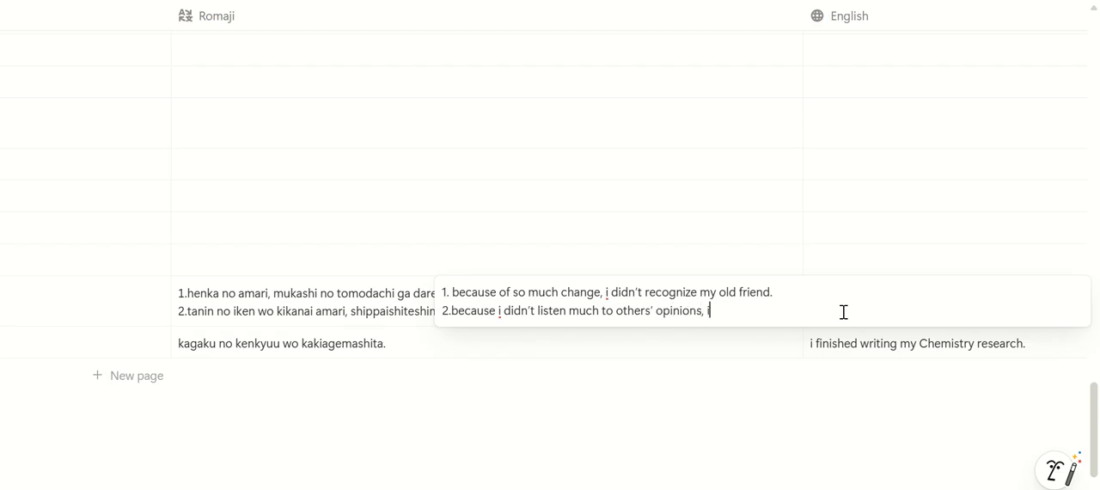
type("failed.")
key("Escape")
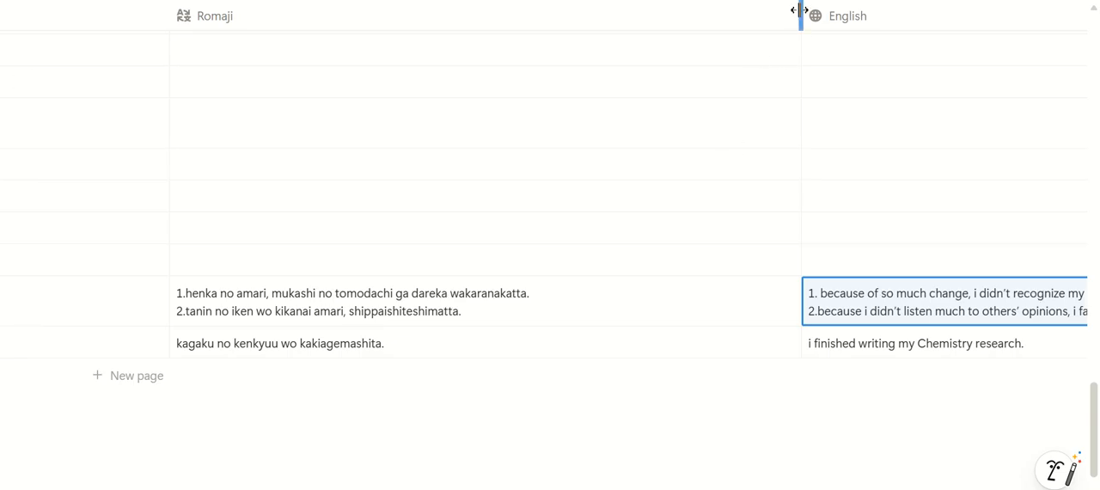
Narrow the Romaji and Sample Sentence(s) columns so they fit closely around their longest sentences
left_click_drag(802, 12, 631, 16)
left_click_drag(596, 63, 560, 59)
scroll(560, 172, "left", 10)
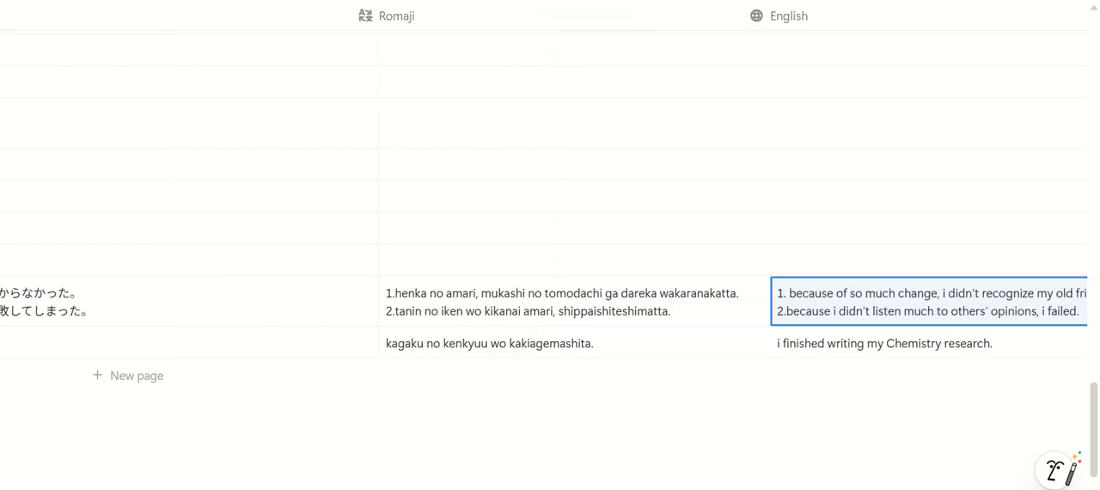
left_click_drag(681, 16, 406, 91)
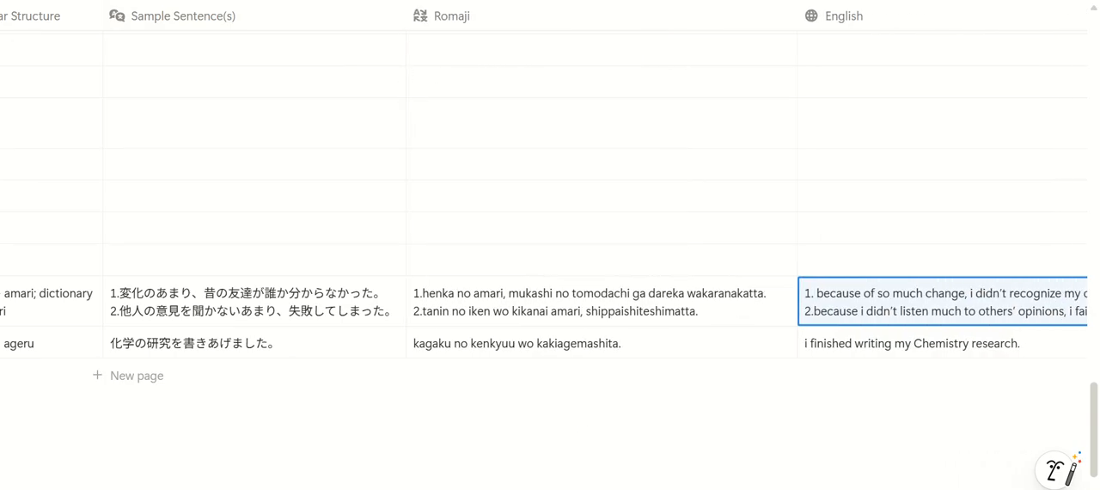
Link the word bank entries 変化 and 他人 as the amari lesson's vocabulary
scroll(473, 73, "right", 2)
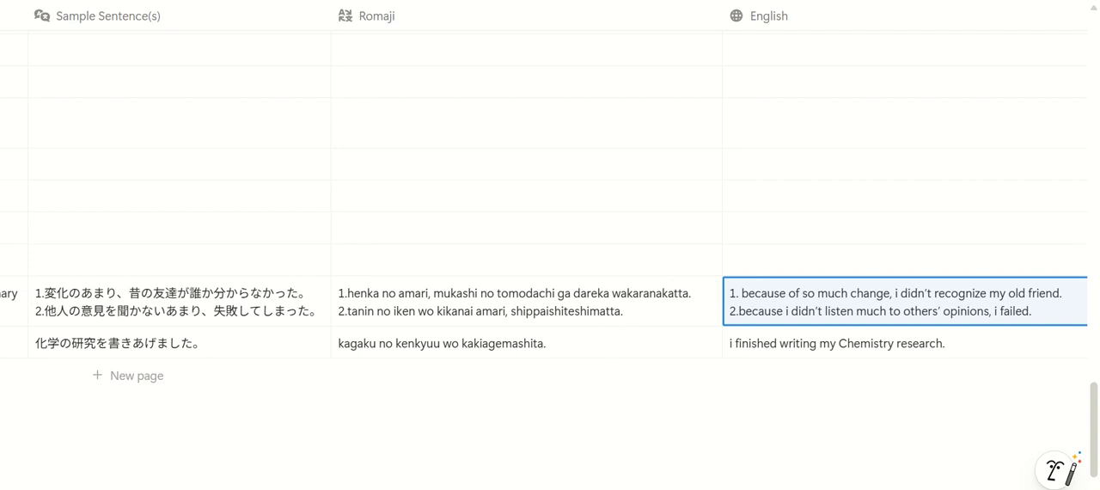
scroll(550, 257, "right", 7)
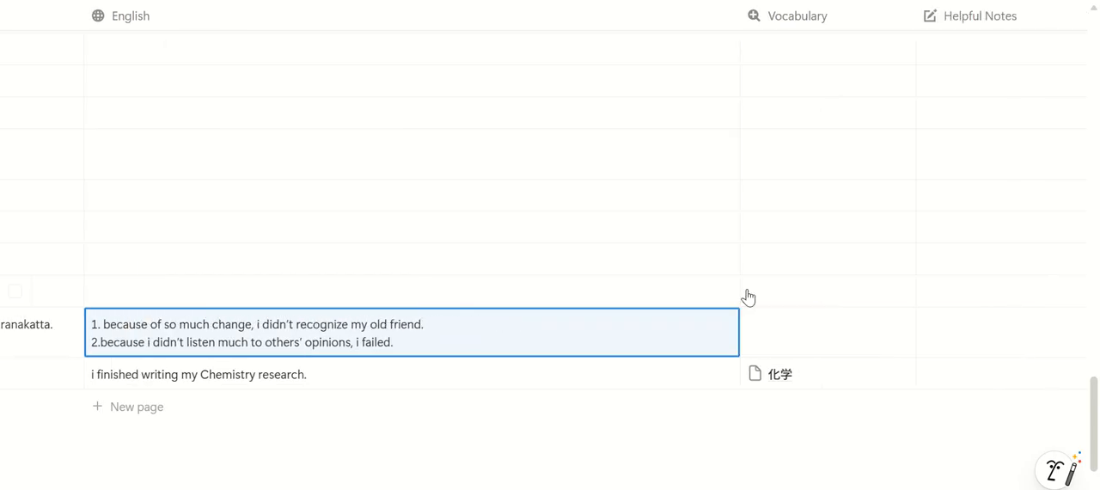
left_click(785, 336)
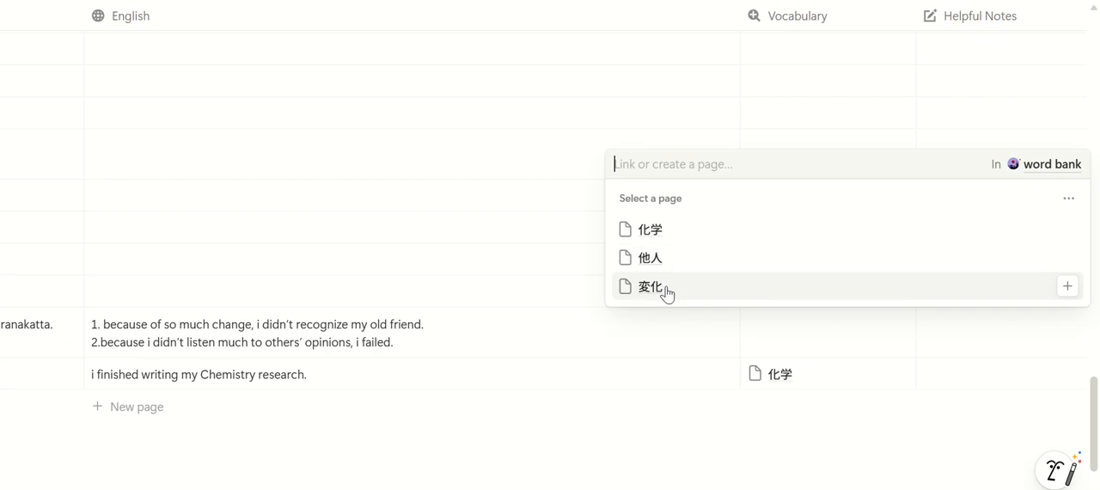
left_click(652, 287)
left_click(829, 335)
left_click(823, 339)
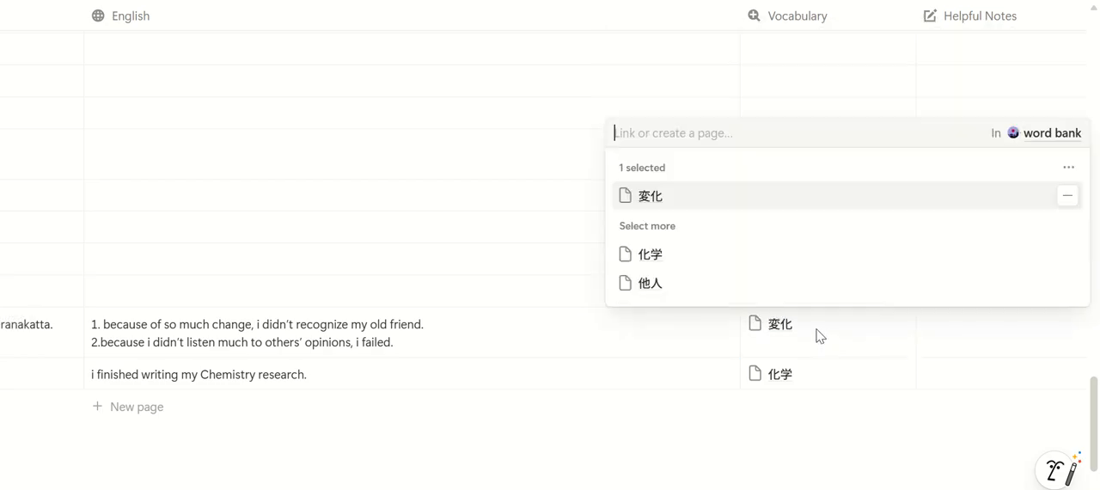
left_click(687, 287)
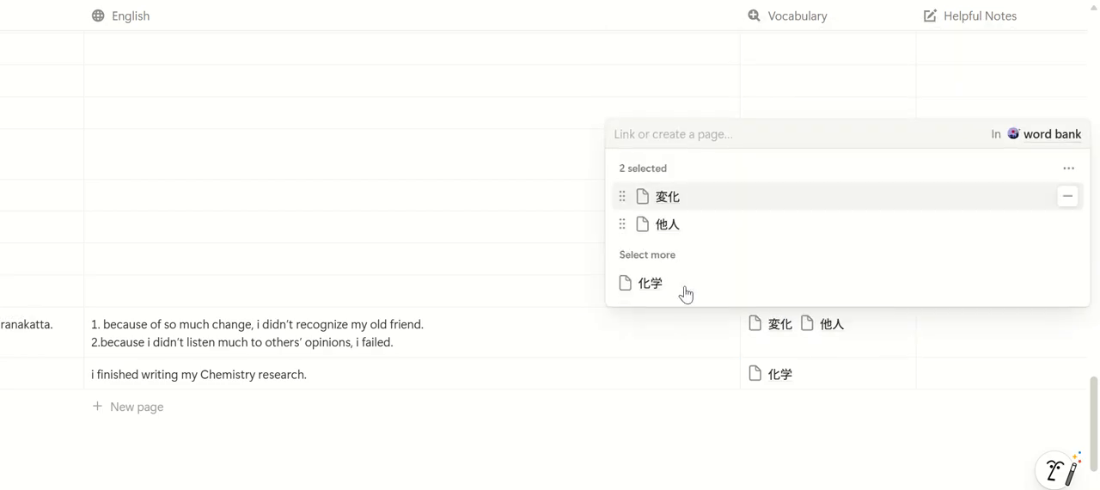
key("Escape")
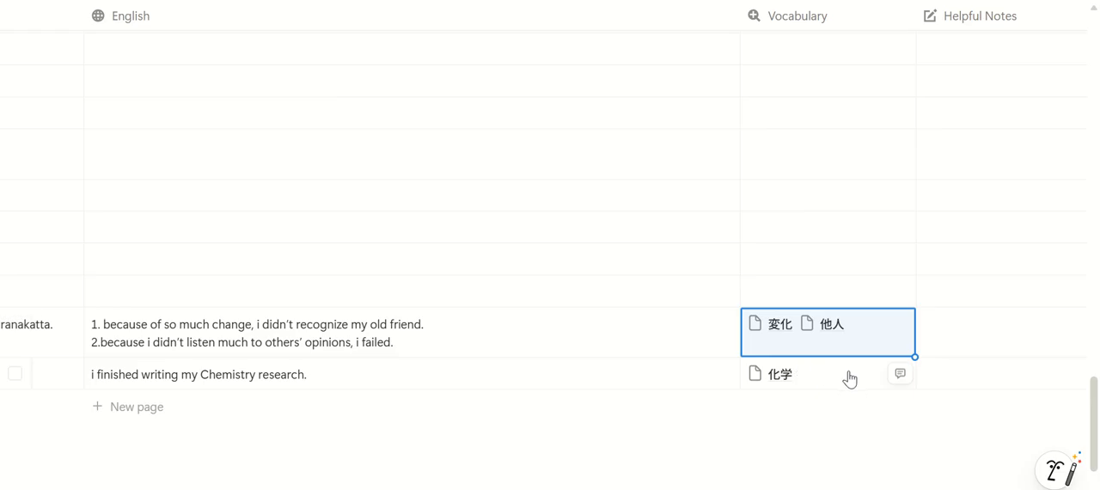
Set the amari lesson's confidence level to Medium Confidence and its last studied date to 2025/12/10
scroll(780, 327, "right", 10)
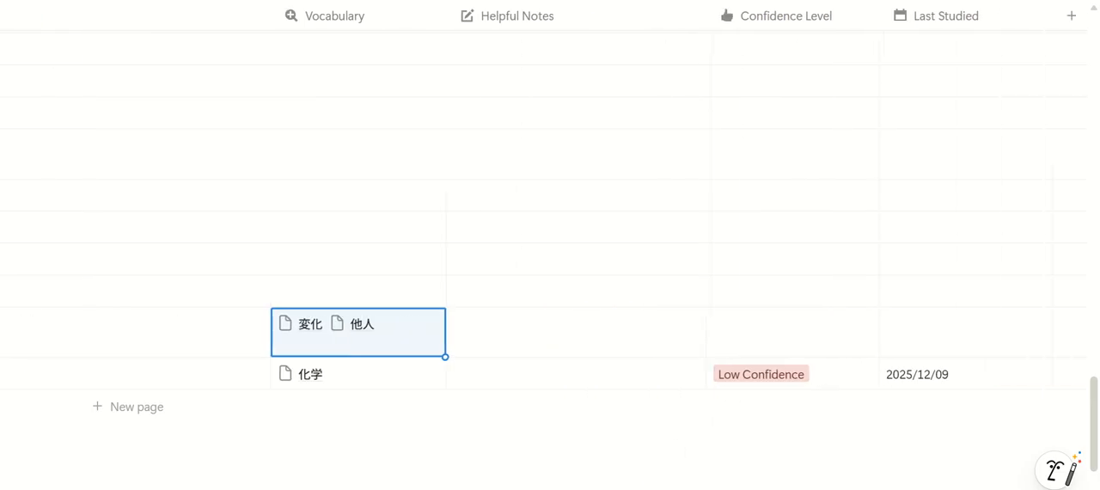
left_click(782, 347)
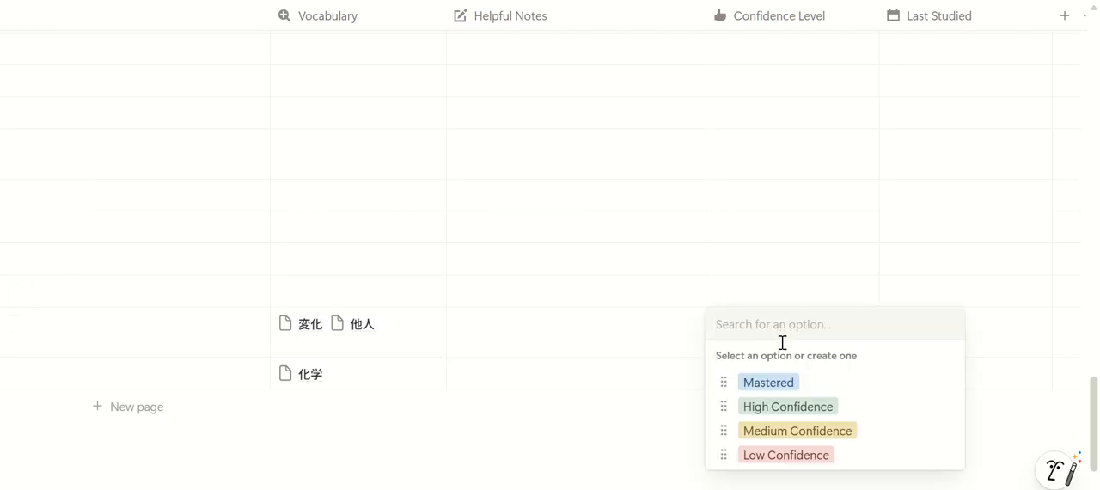
left_click(820, 430)
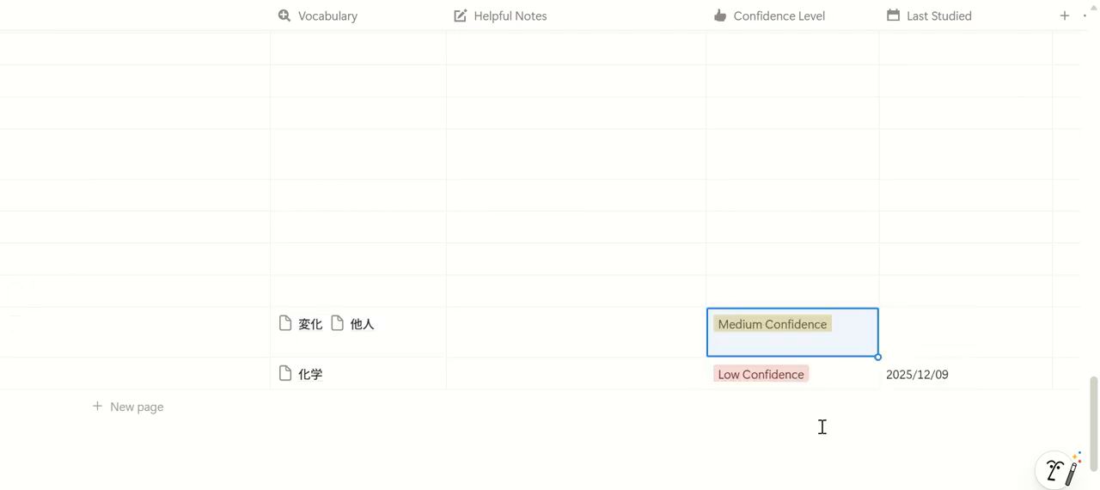
left_click(953, 335)
left_click(977, 218)
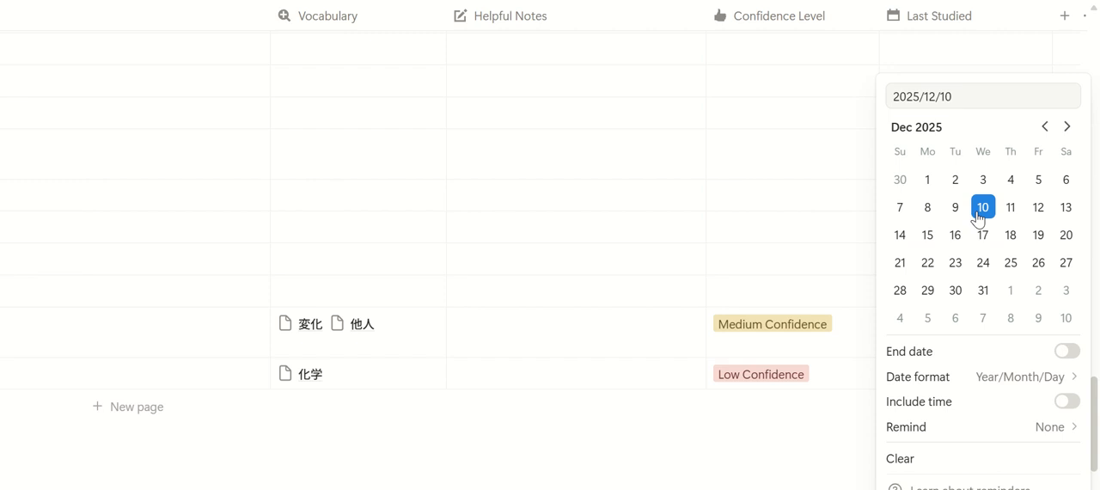
key("Escape")
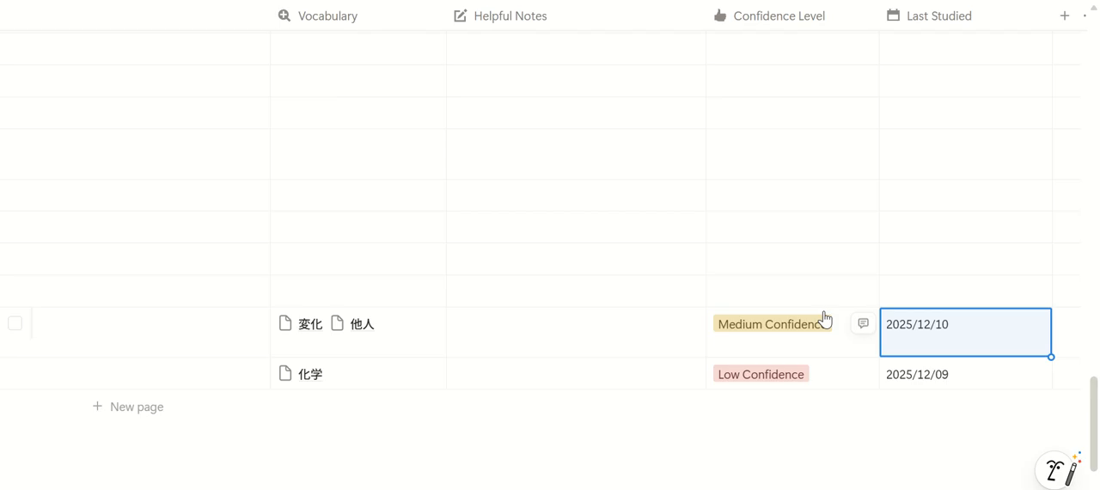
Return to the main grammar lounge page and open the word bank from its navigation links
scroll(824, 367, "up", 15)
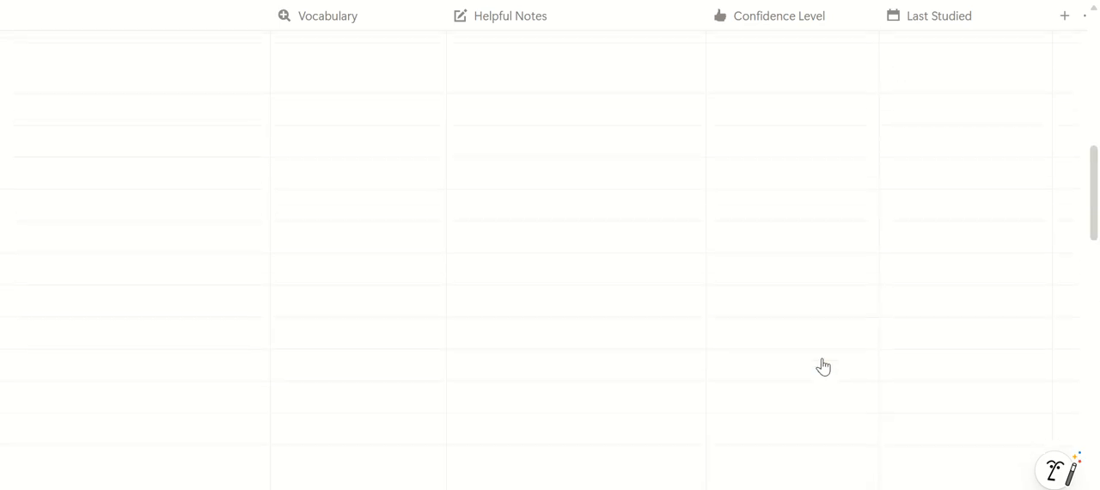
scroll(823, 368, "up", 1)
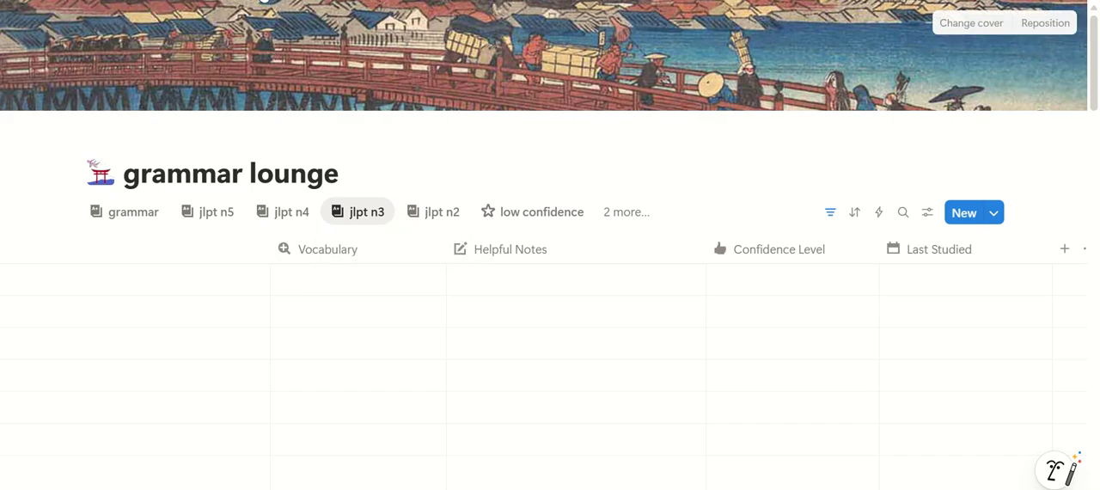
left_click(232, 2)
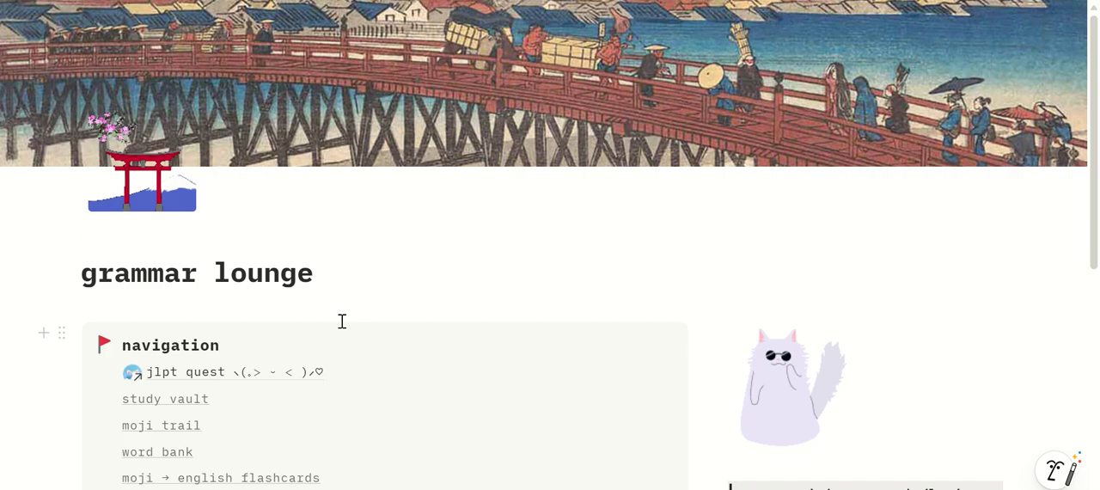
scroll(342, 322, "down", 2)
left_click(163, 288)
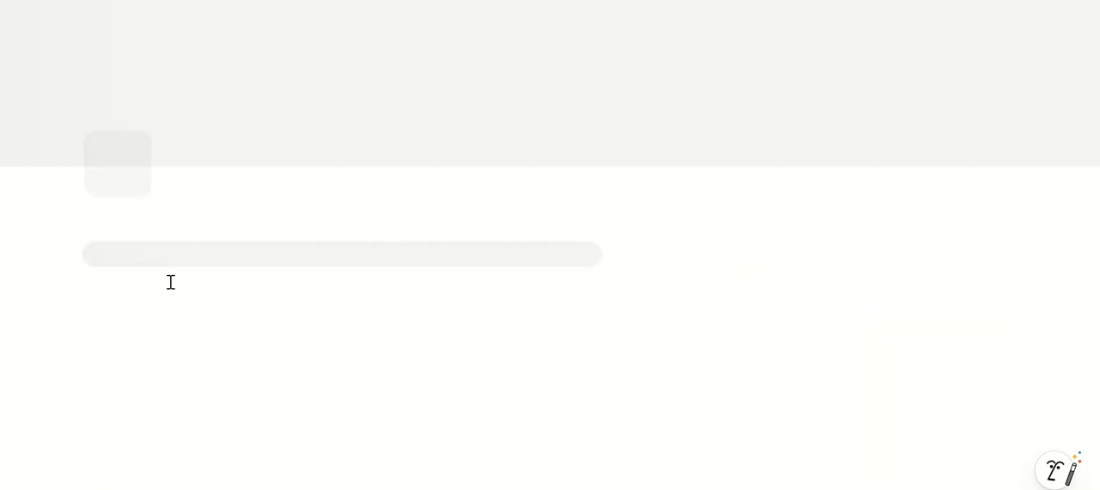
Examine the word bank's readings, meanings, linked moji, grammar lessons and levels for 他人, 変化 and 化学
scroll(581, 319, "down", 3)
left_click_drag(550, 354, 834, 353)
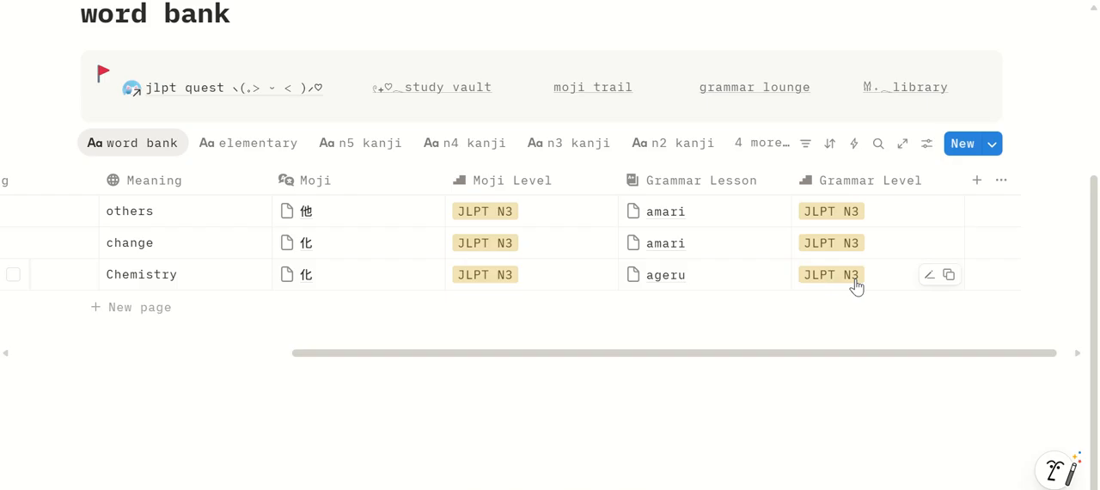
left_click_drag(833, 358, 467, 376)
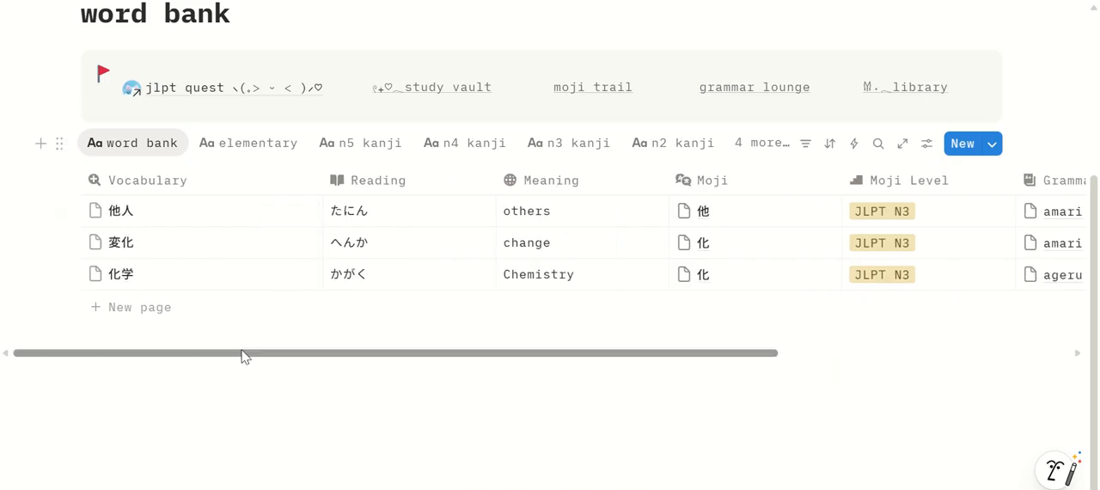
left_click_drag(244, 356, 533, 356)
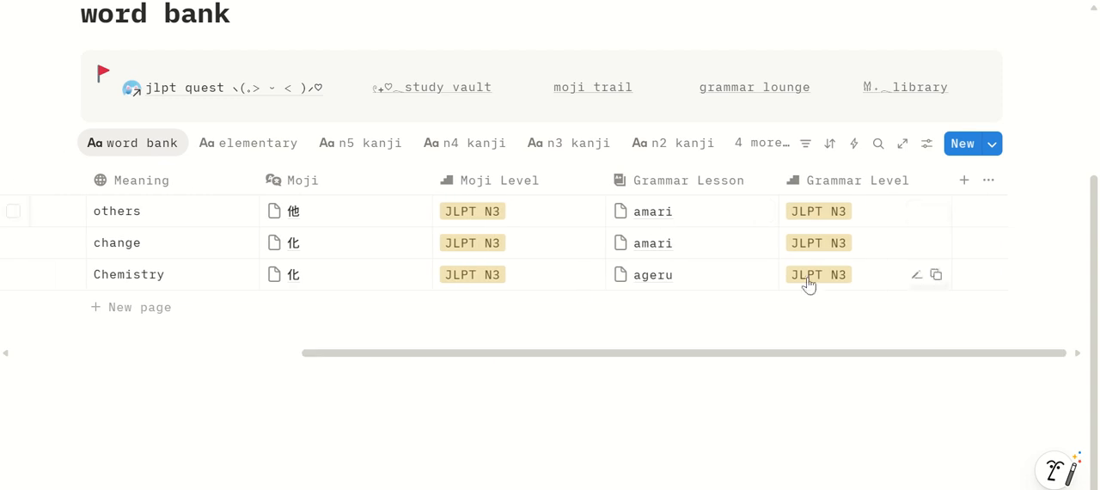
left_click_drag(725, 363, 398, 373)
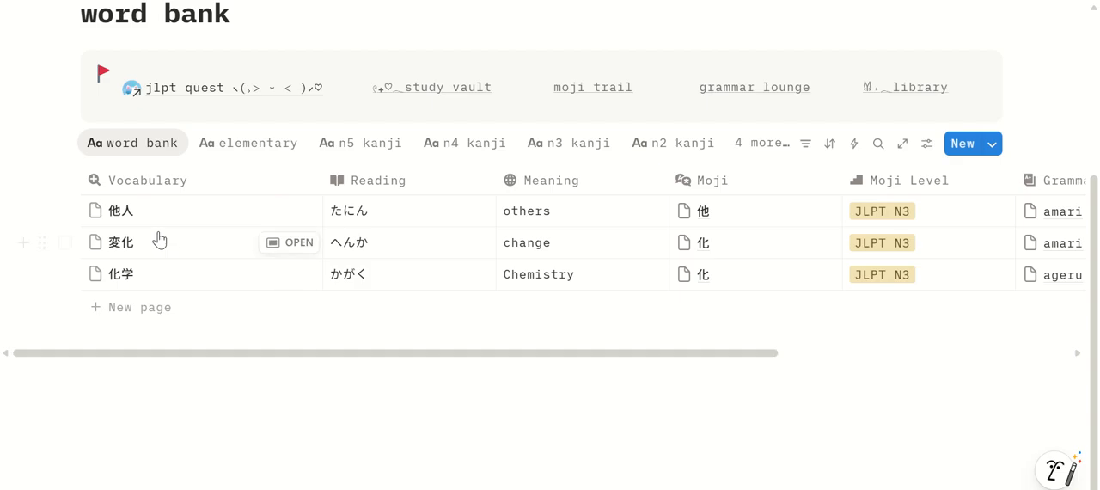
Open the jlpt quest home page and expand its moji milestones to check the kanji progress
left_click(227, 95)
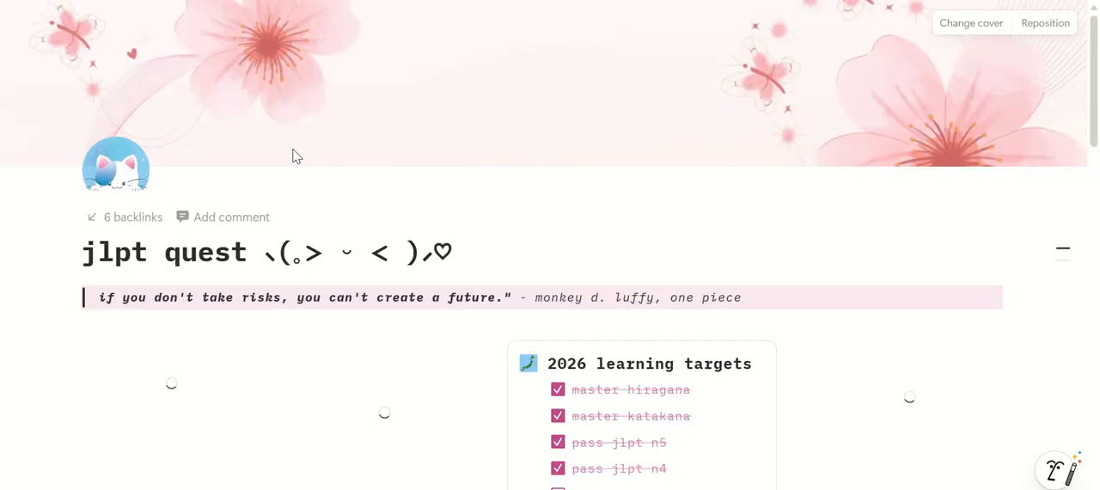
scroll(295, 155, "down", 3)
scroll(295, 155, "down", 15)
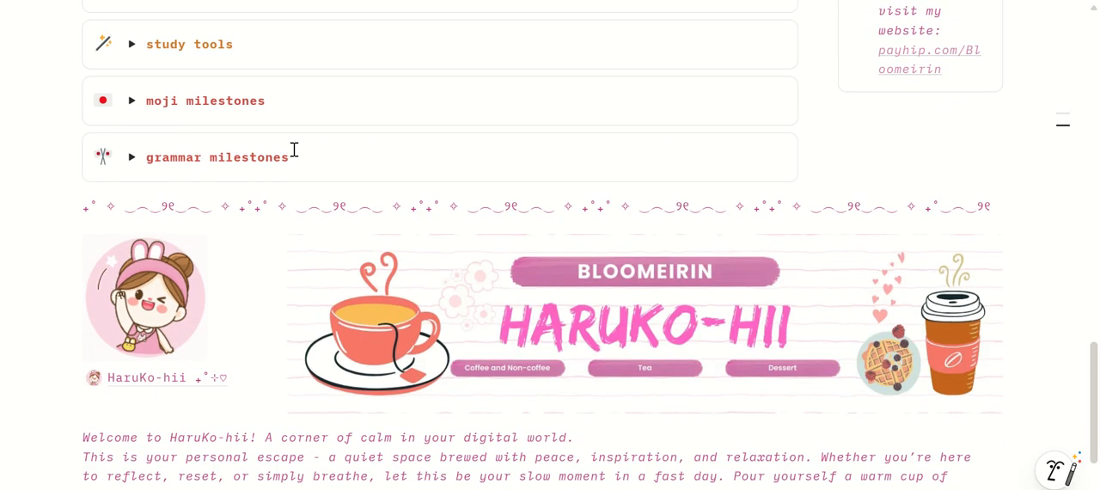
left_click(131, 100)
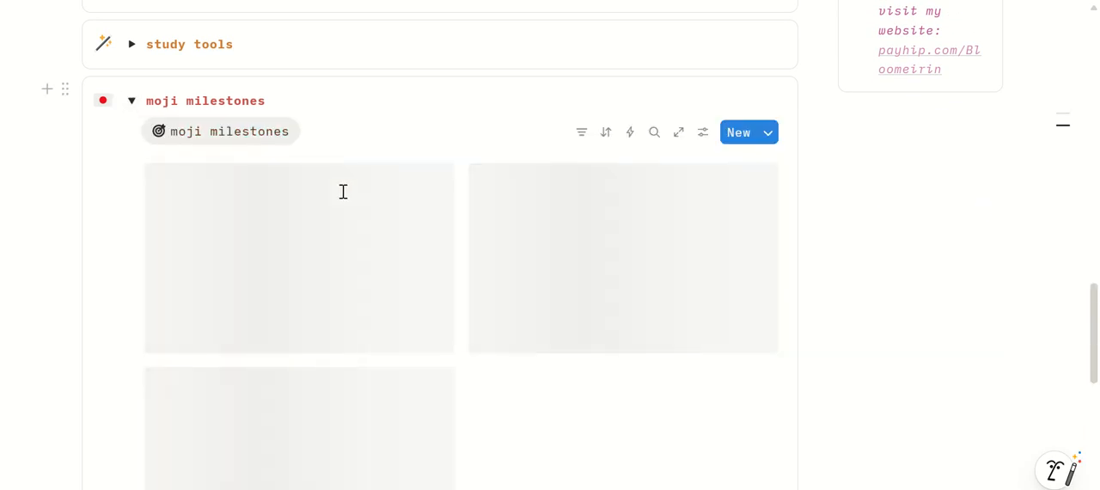
scroll(343, 199, "down", 1)
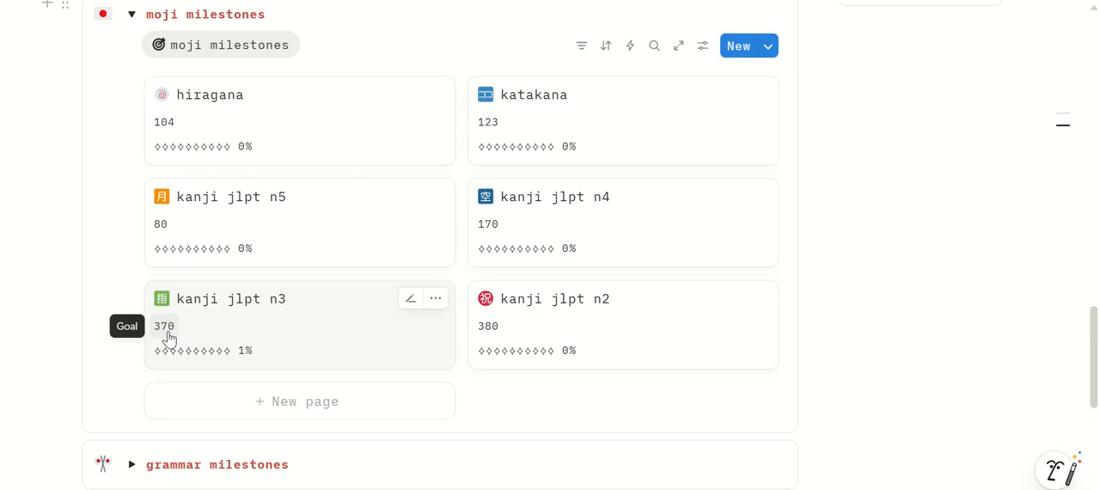
scroll(168, 338, "up", 5)
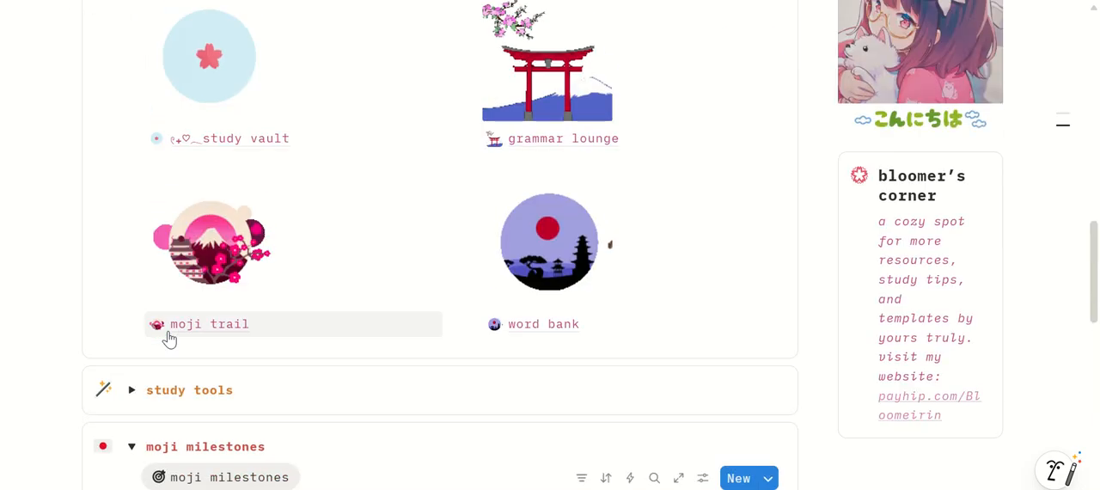
Expand the grammar milestones on the jlpt quest page to check the grammar jlpt n3 progress
scroll(168, 338, "down", 7)
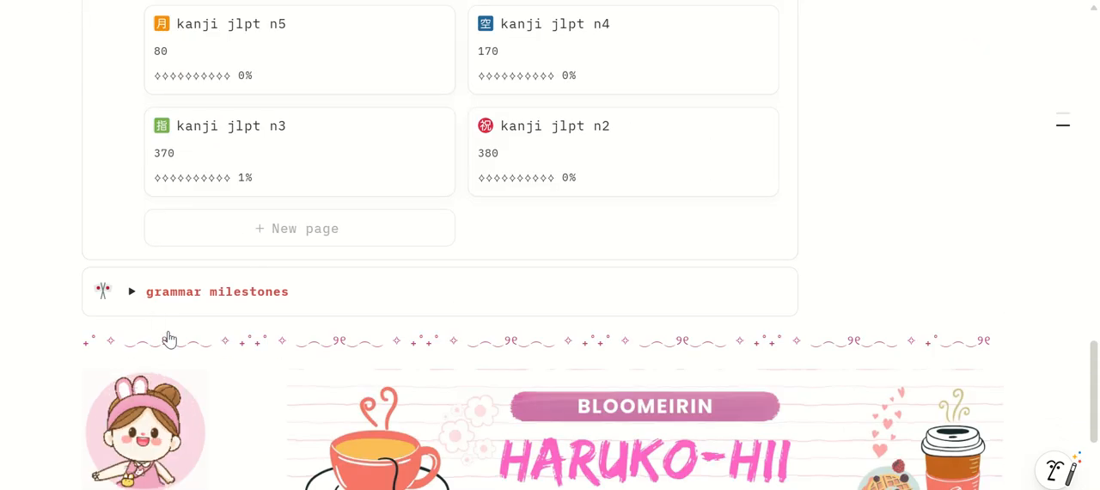
left_click(131, 292)
scroll(134, 299, "down", 2)
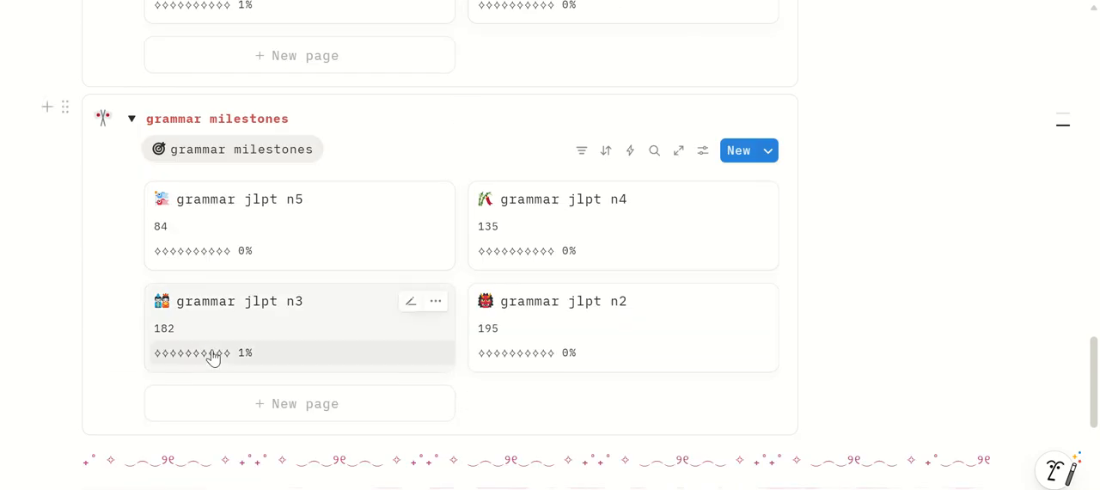
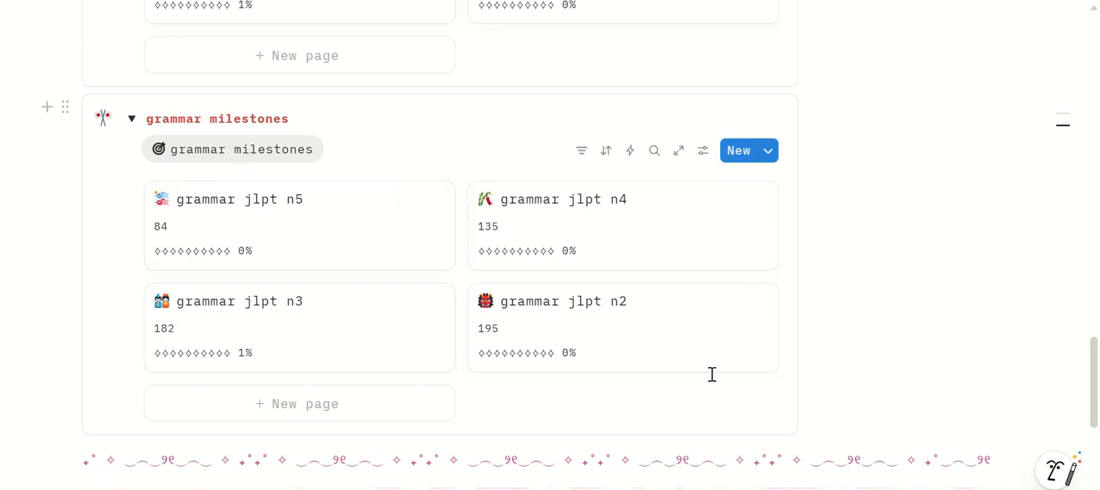
Expand the study tools section on the jlpt quest page and open the moji → english flashcards
scroll(712, 374, "up", 6)
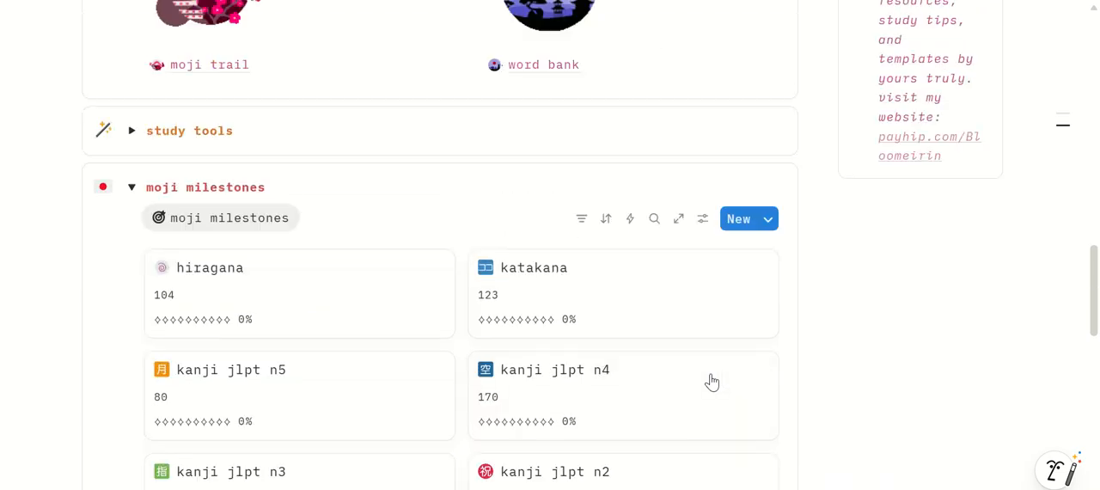
scroll(712, 378, "up", 2)
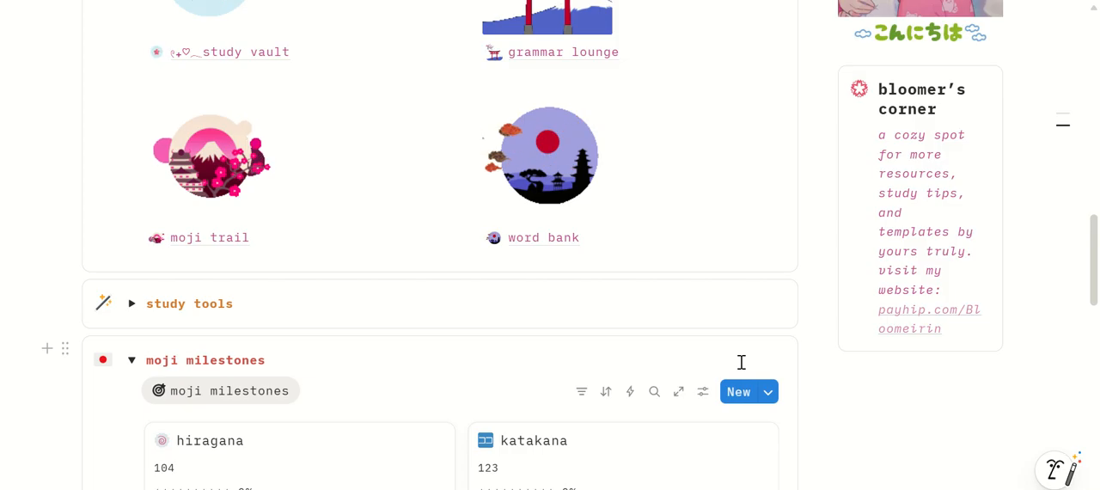
scroll(741, 362, "up", 1)
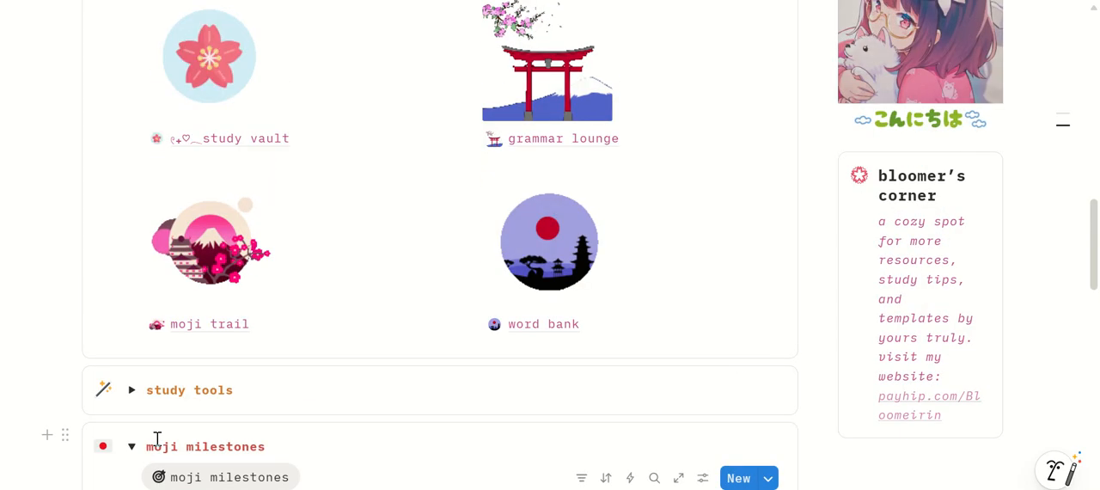
left_click(130, 391)
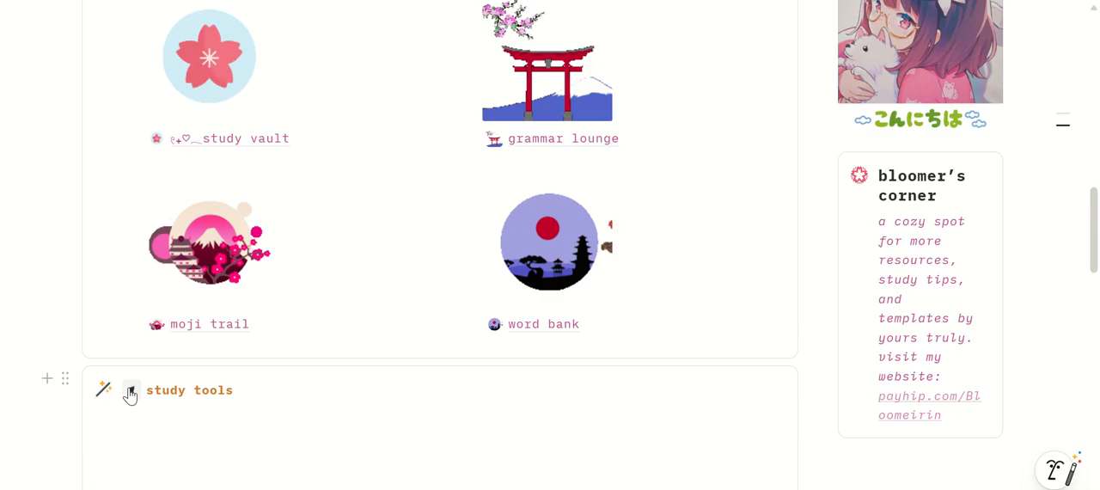
scroll(130, 388, "down", 3)
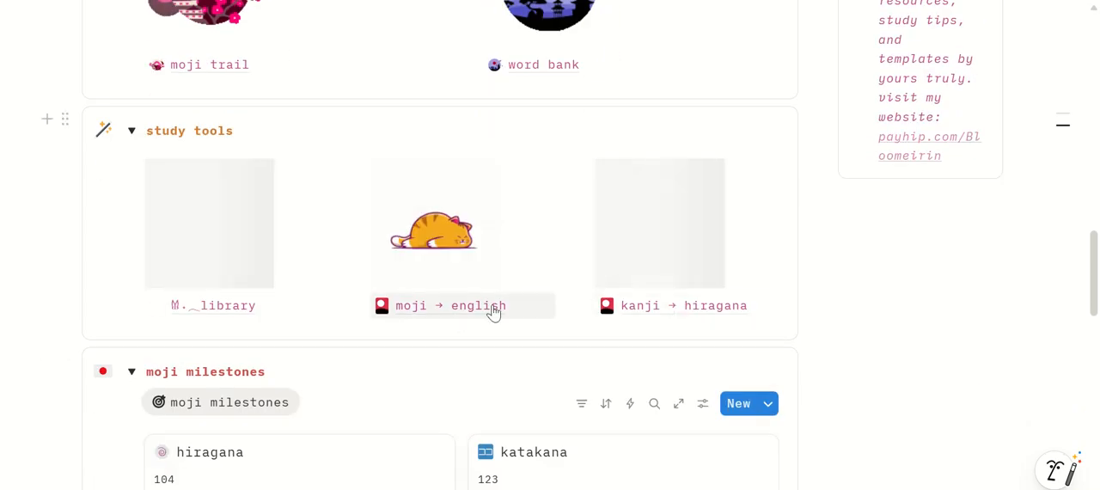
left_click(434, 316)
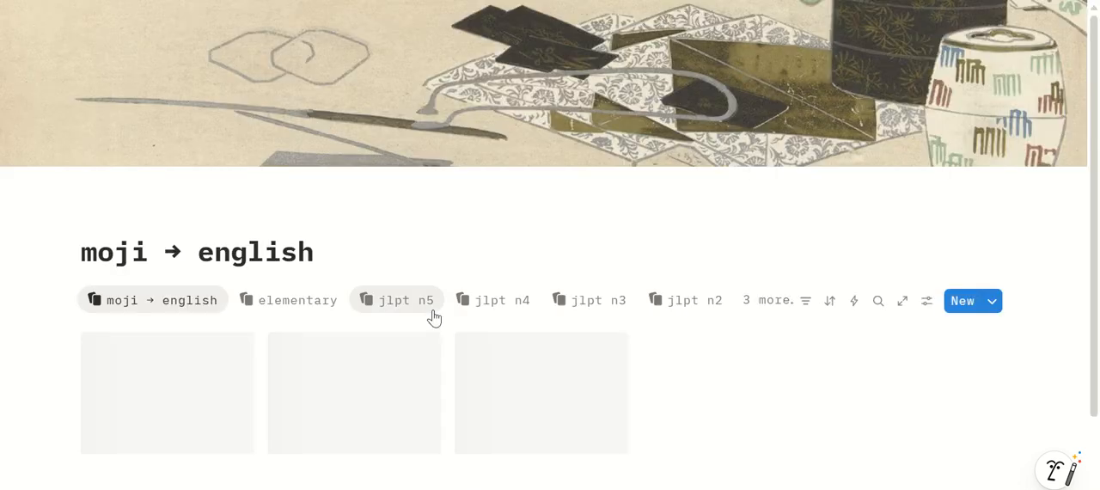
Switch the moji → english flashcards to the jlpt n3 view
scroll(278, 344, "down", 2)
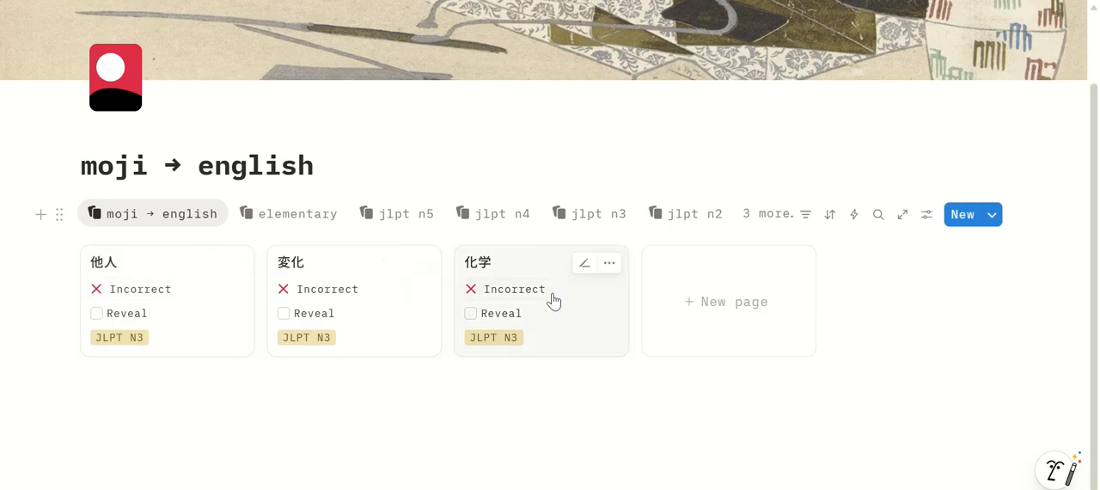
left_click(581, 222)
scroll(607, 215, "down", 2)
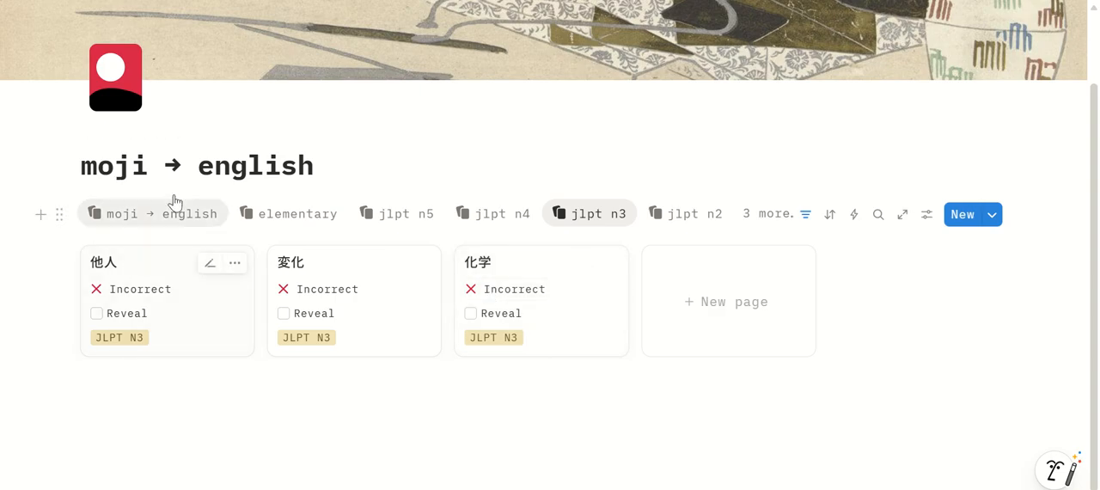
Open the 他人 flashcard for editing and enter "others" as its answer
left_click(206, 271)
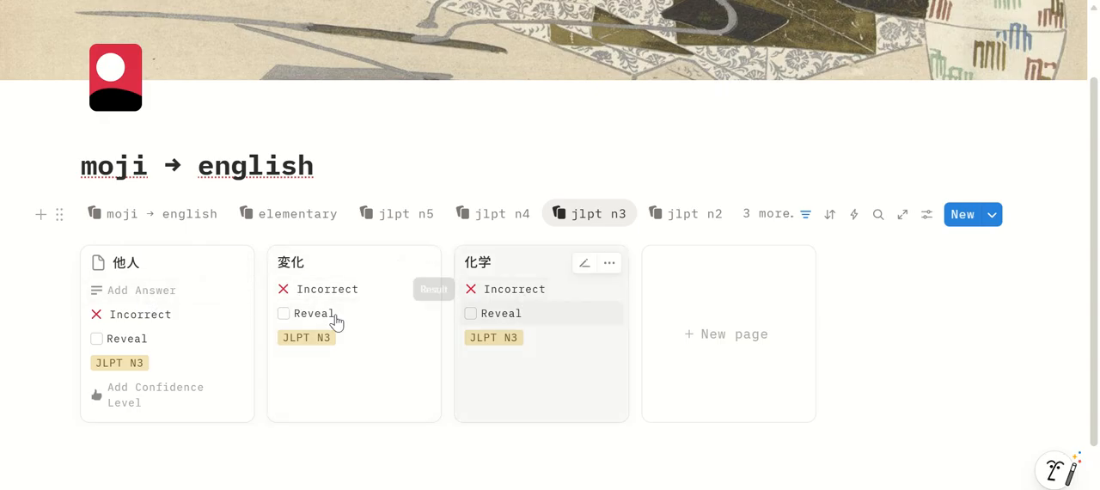
left_click(397, 263)
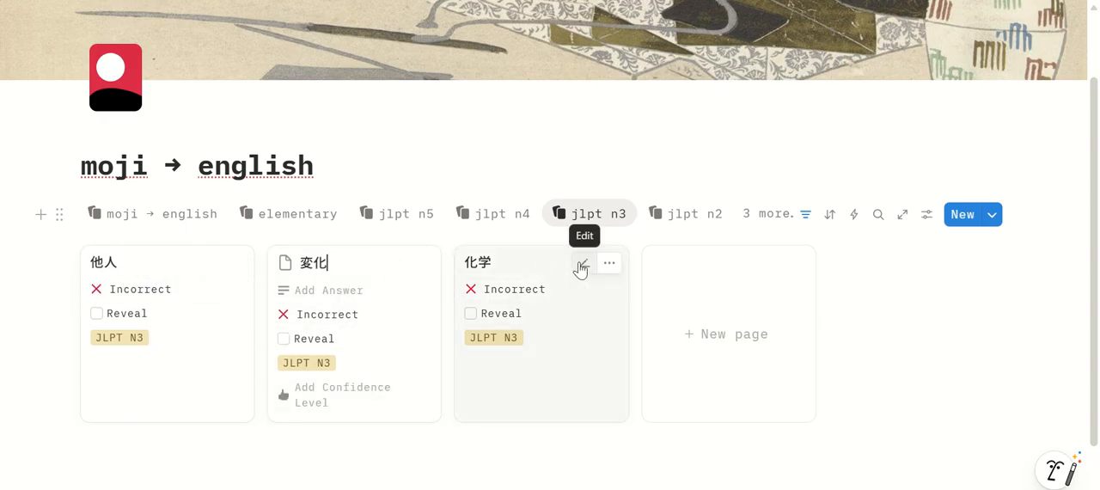
left_click(581, 269)
left_click(211, 265)
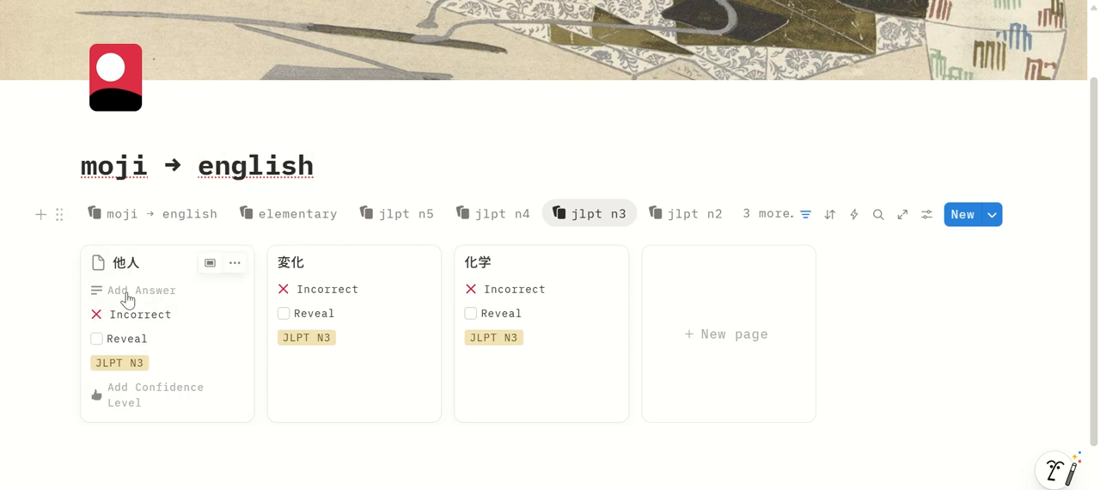
left_click(131, 292)
type("others")
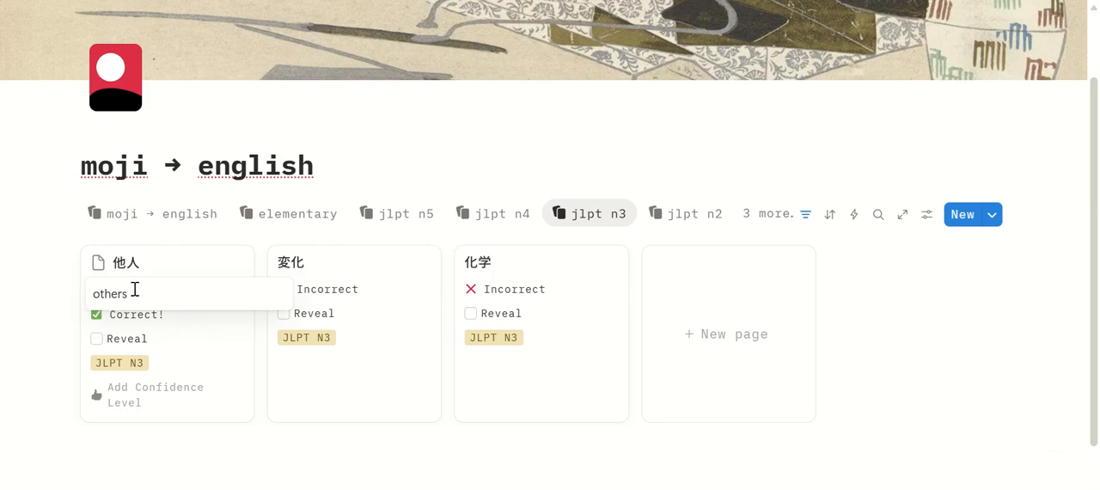
left_click(140, 329)
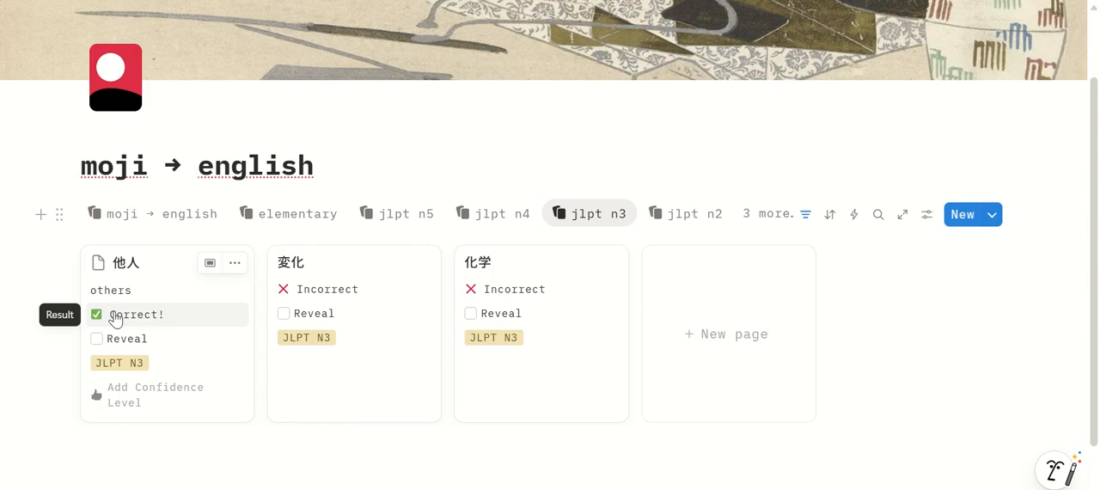
Replace the answer on the 他人 flashcard with "someone"
left_click(116, 298)
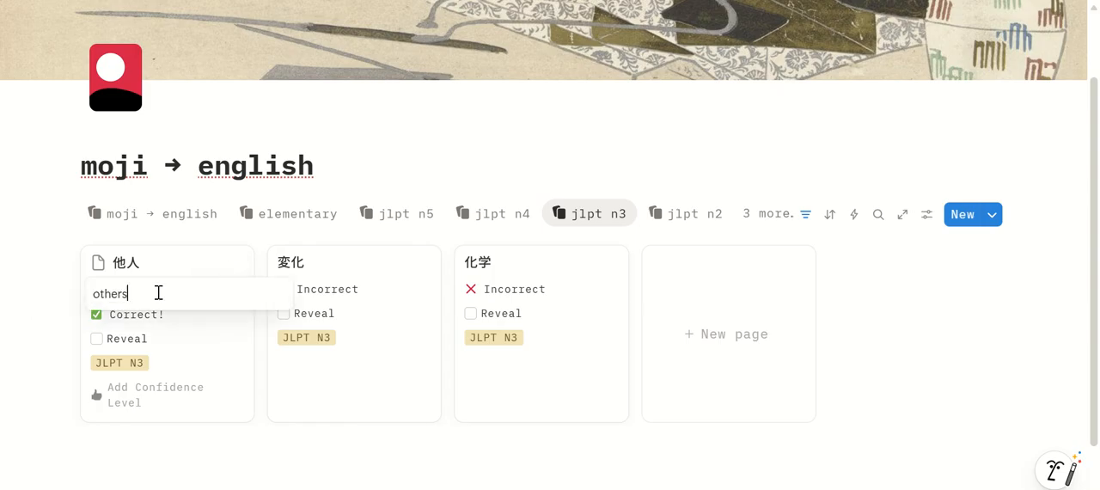
key("ctrl+a")
type("so")
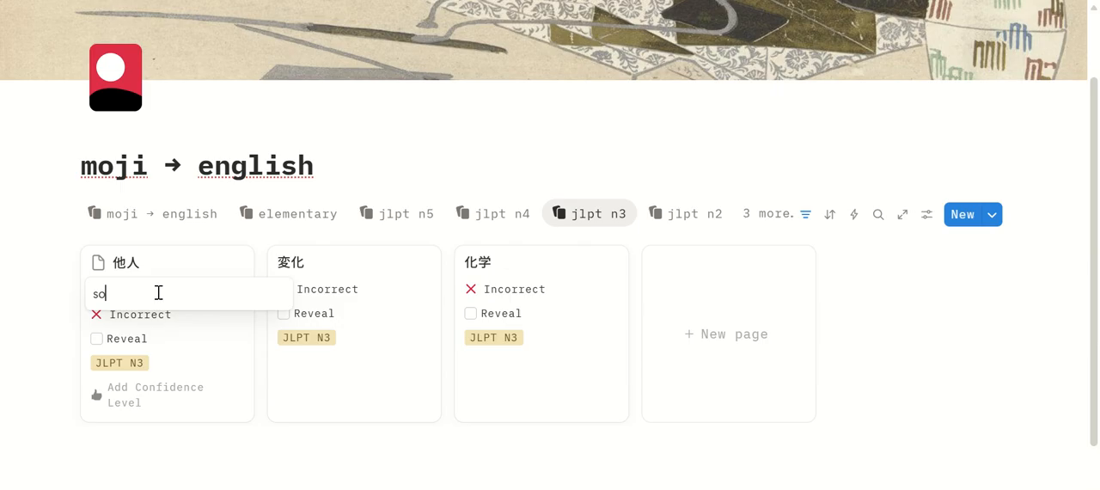
left_click(164, 336)
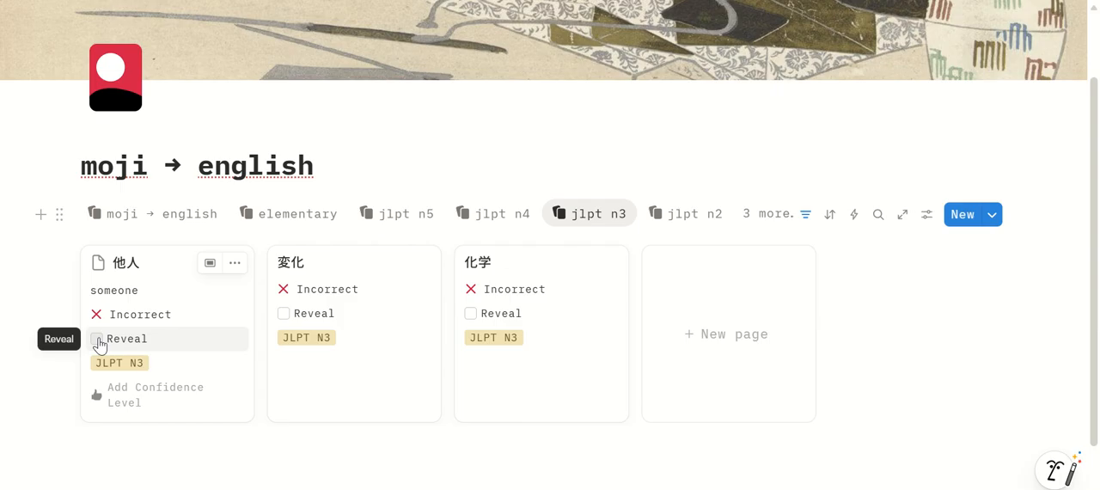
Reveal the correct answer of the 他人 flashcard and set its confidence level to Low Confidence
left_click(98, 339)
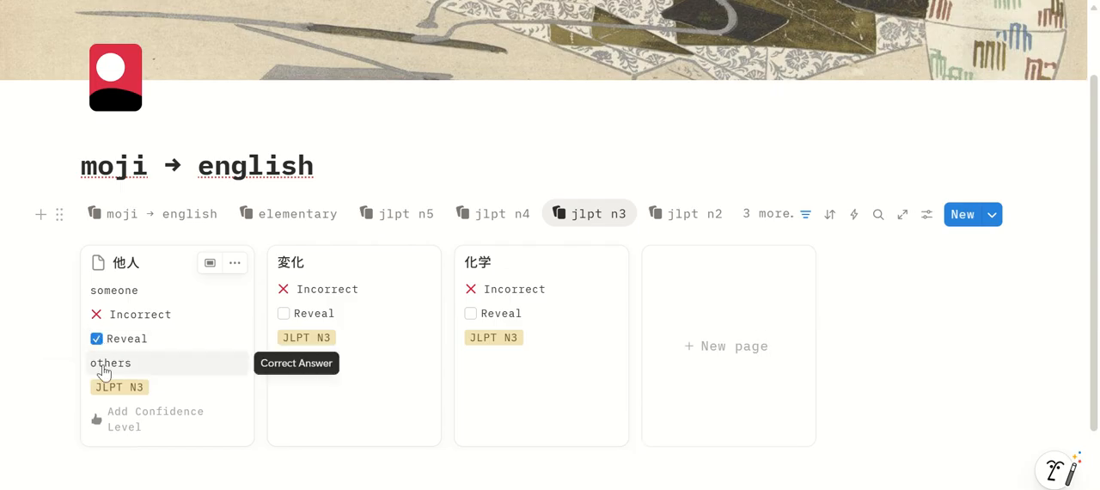
scroll(103, 369, "down", 1)
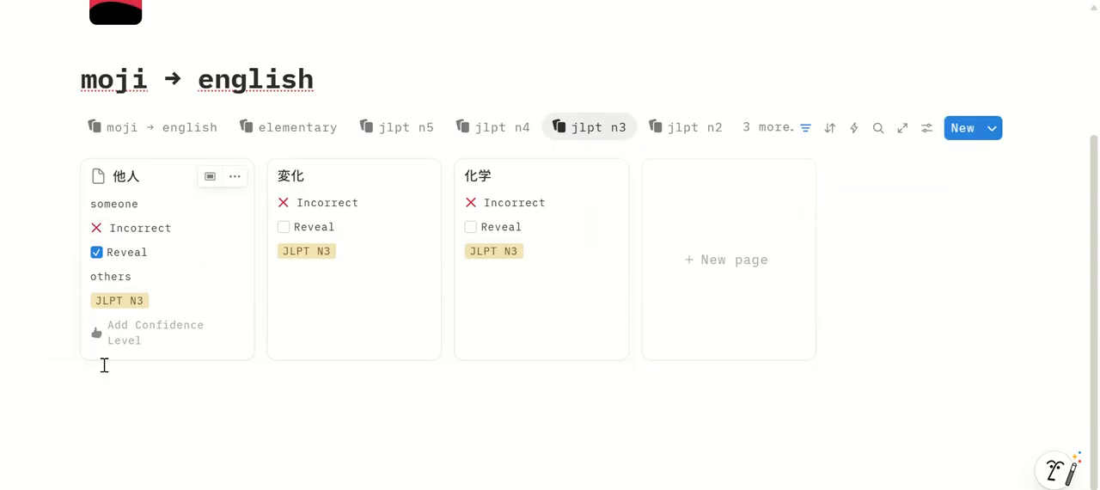
left_click(147, 343)
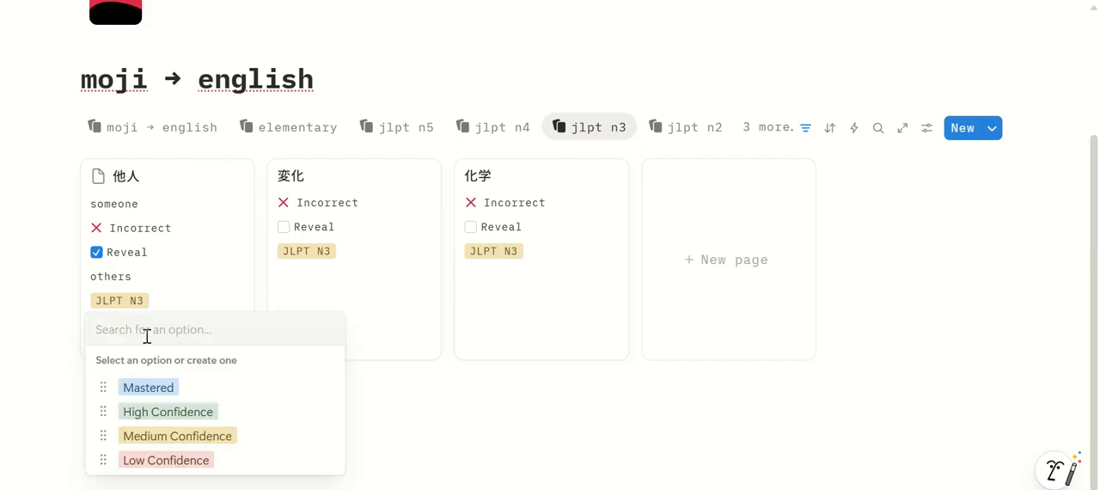
left_click(197, 459)
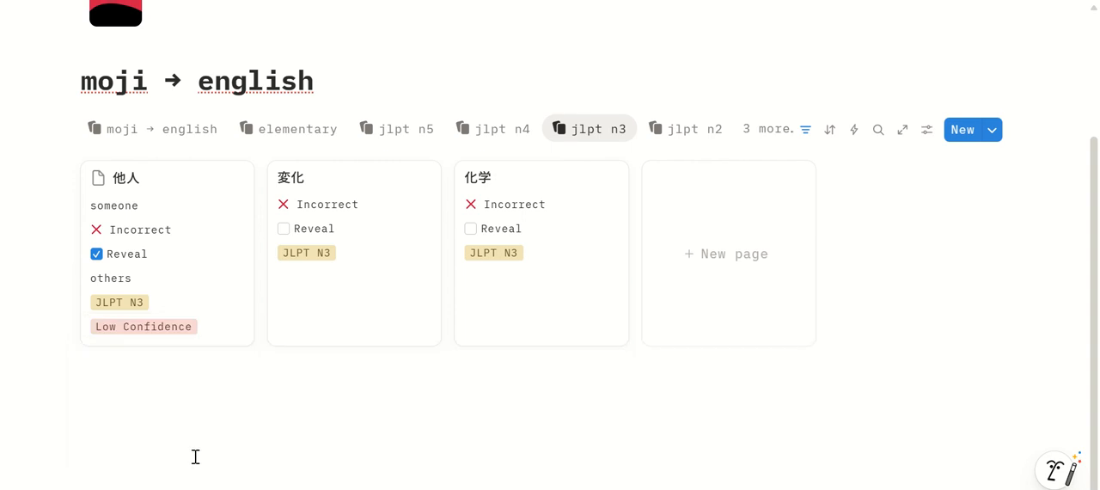
Check the low confidence view for the 他人 flashcard and return to the jlpt n3 view
left_click(774, 129)
left_click(817, 352)
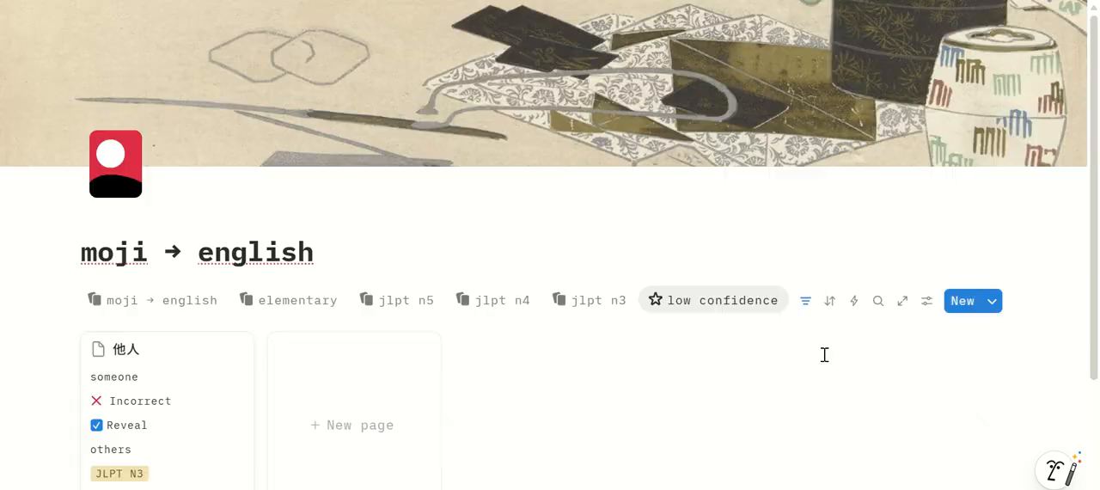
scroll(824, 354, "down", 2)
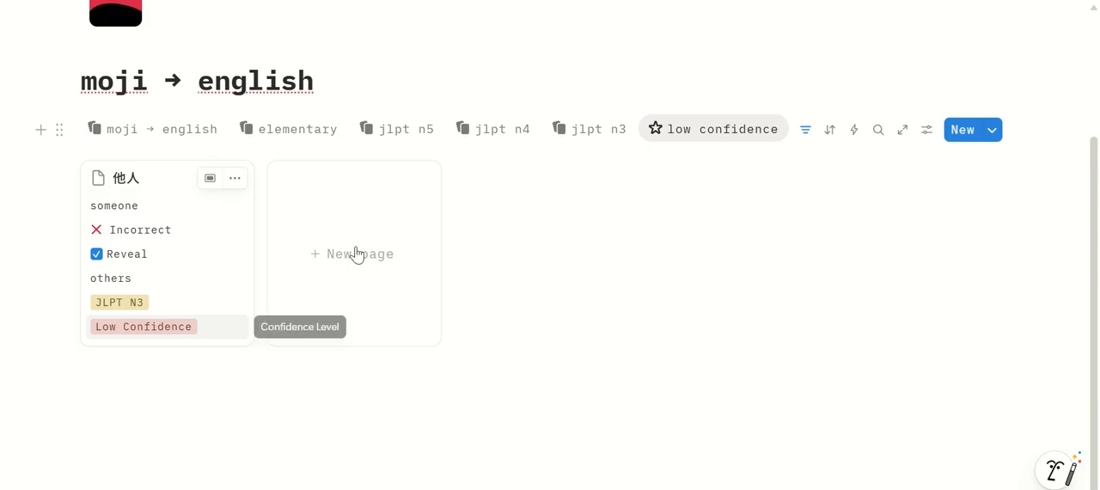
scroll(229, 293, "down", 2)
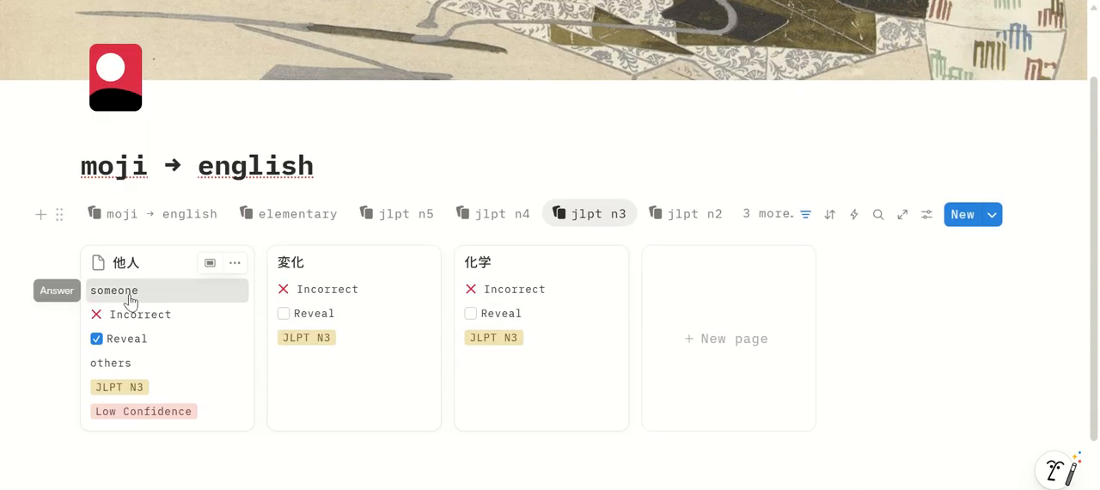
Correct the 他人 flashcard's answer to "others"
left_click(130, 294)
double_click(130, 294)
type("others")
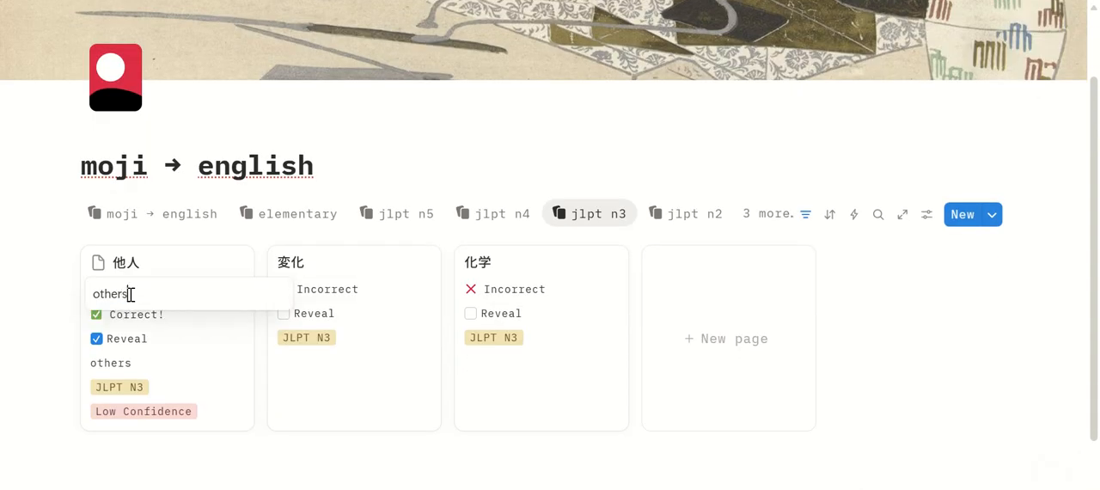
key("Return")
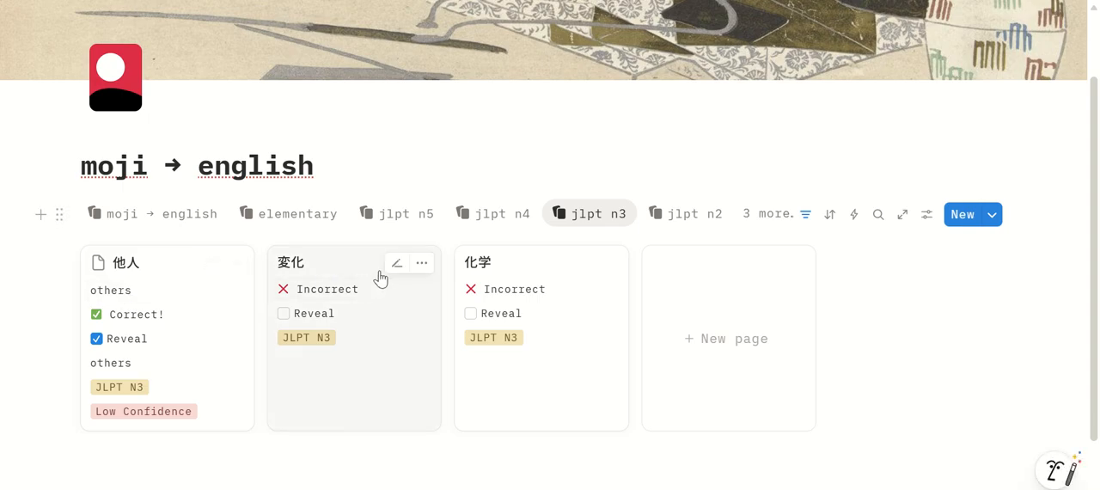
Answer the 変化 flashcard with "change", reveal its correct answer and rate it Medium Confidence
left_click(396, 263)
left_click(326, 294)
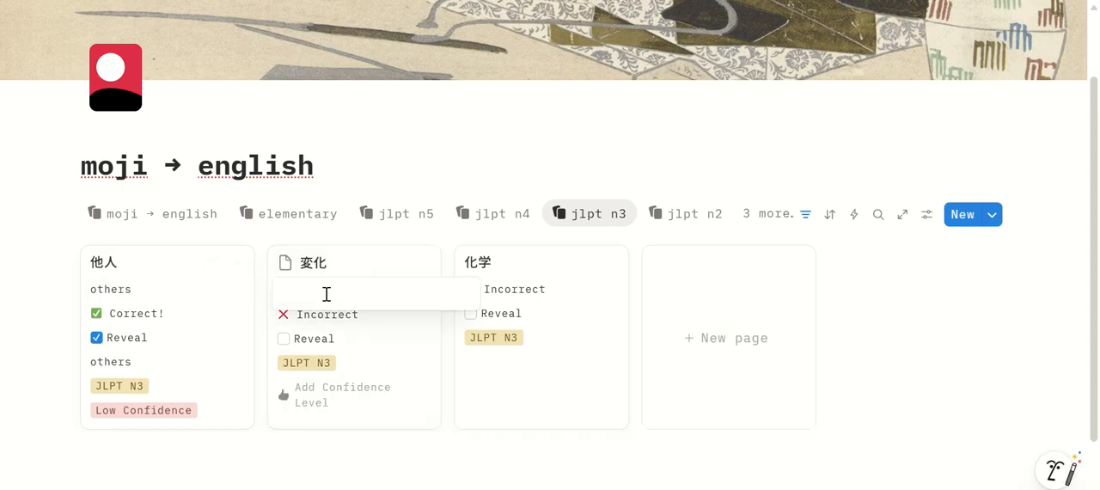
type("change")
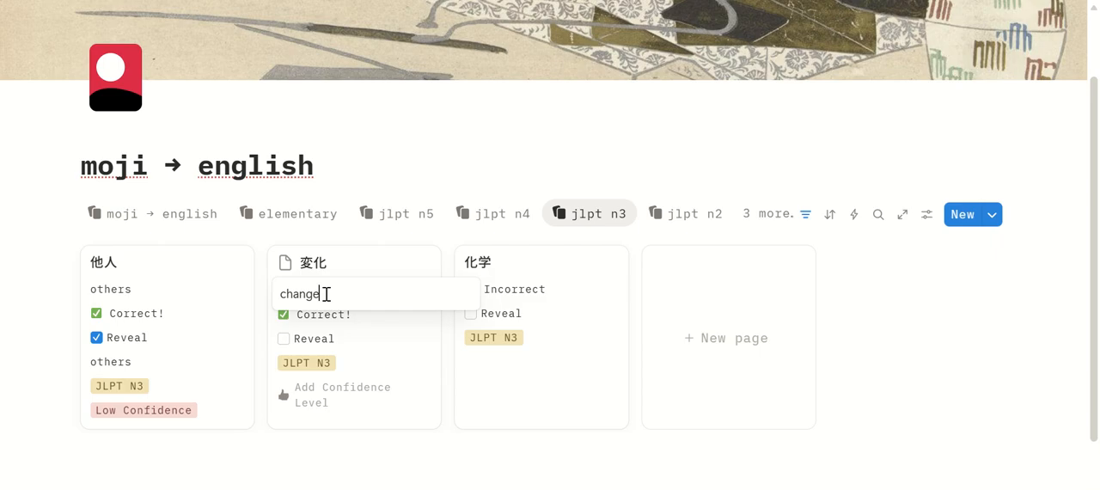
key("Return")
left_click(283, 338)
left_click(344, 425)
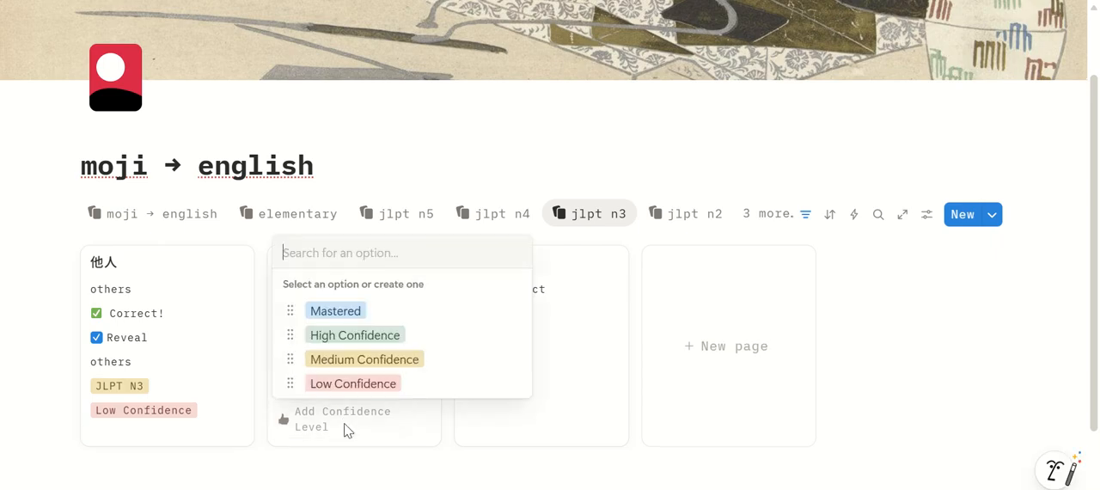
left_click(363, 364)
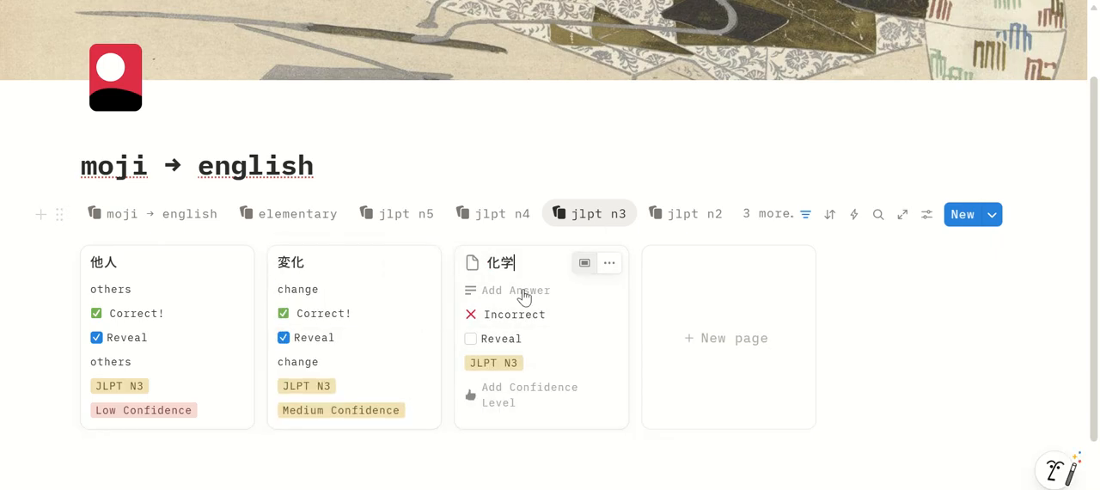
Answer the 化学 flashcard with "Chemistry", reveal its correct answer and rate it High Confidence
left_click(518, 294)
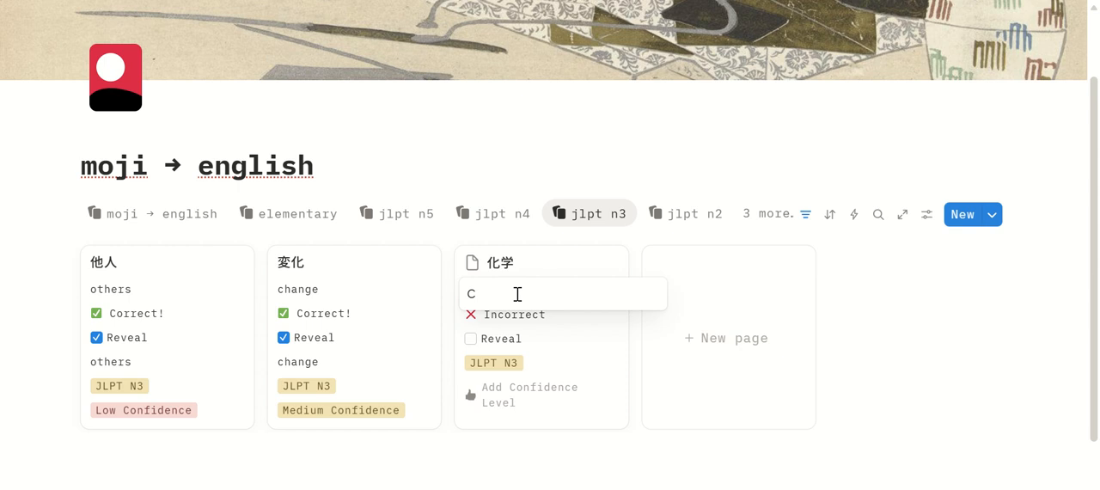
type("Chemistry")
key("Return")
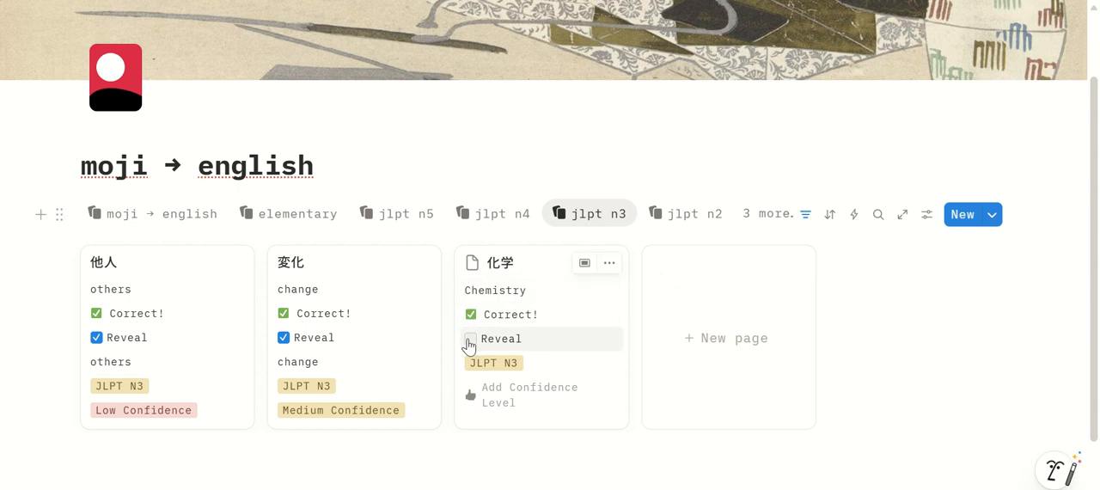
left_click(471, 339)
left_click(506, 418)
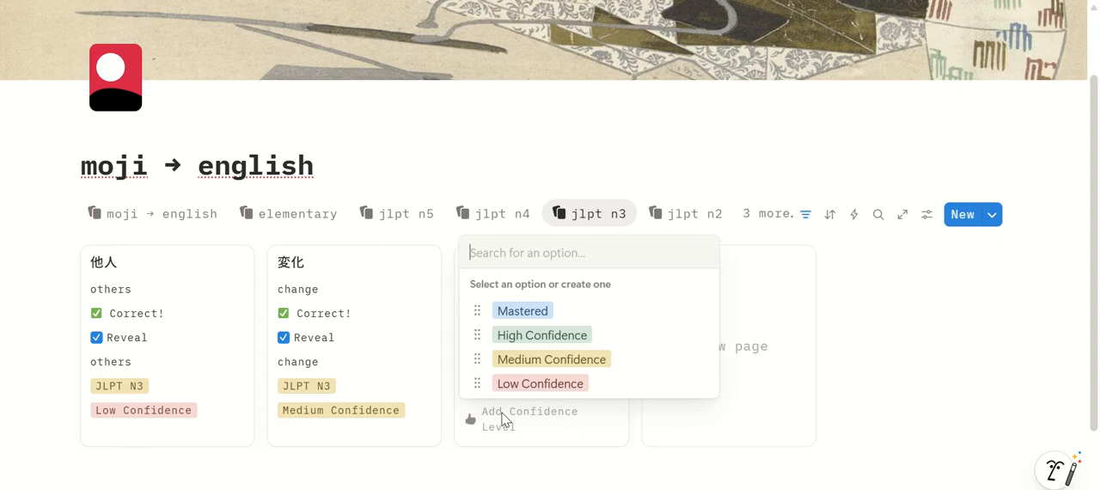
left_click(539, 336)
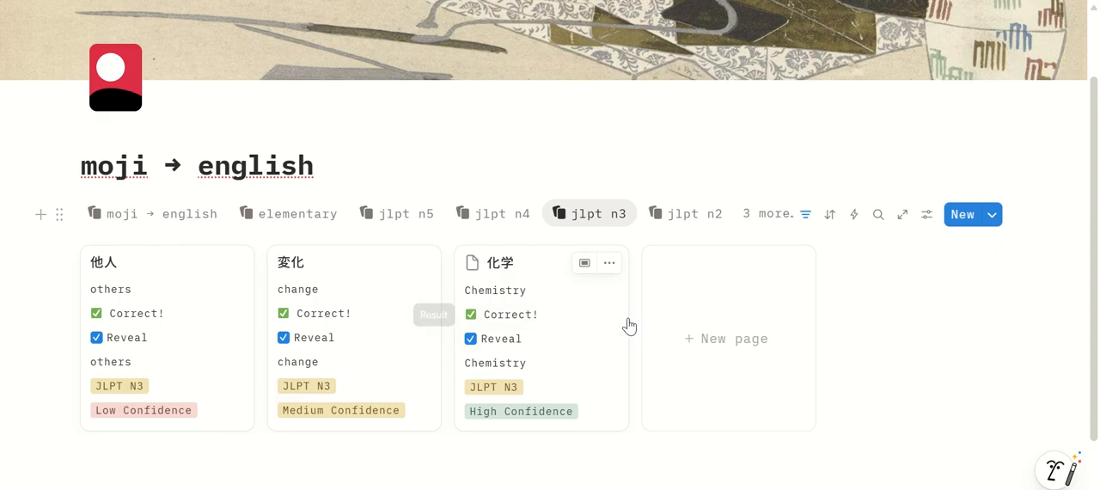
Return to the jlpt quest page and open the kanji → hiragana flashcards
left_click(172, 1)
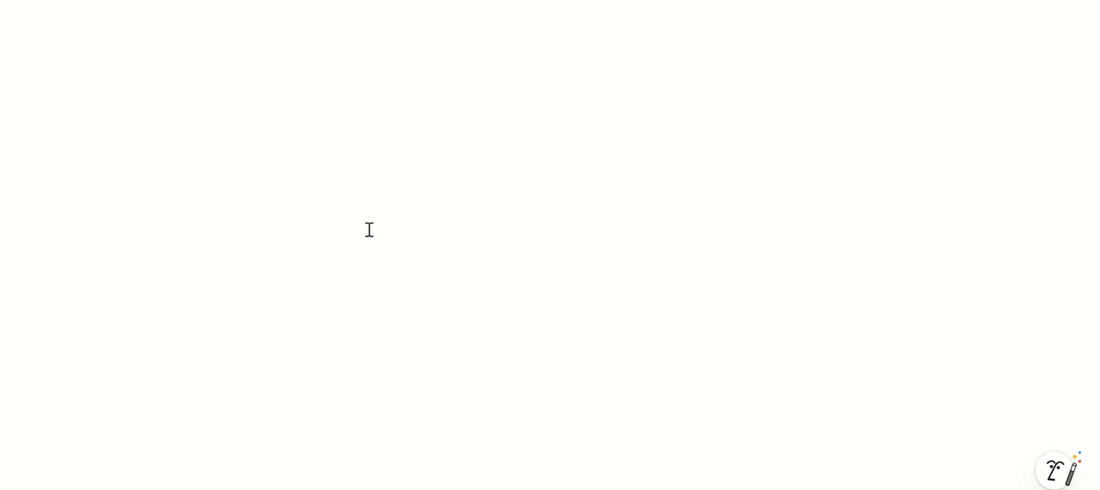
scroll(372, 238, "down", 4)
scroll(371, 240, "down", 10)
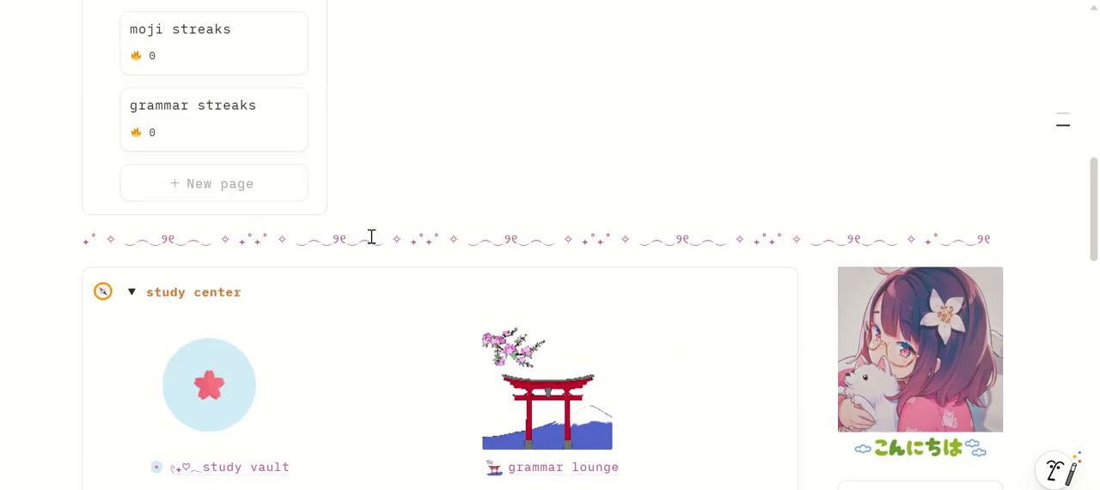
left_click(677, 320)
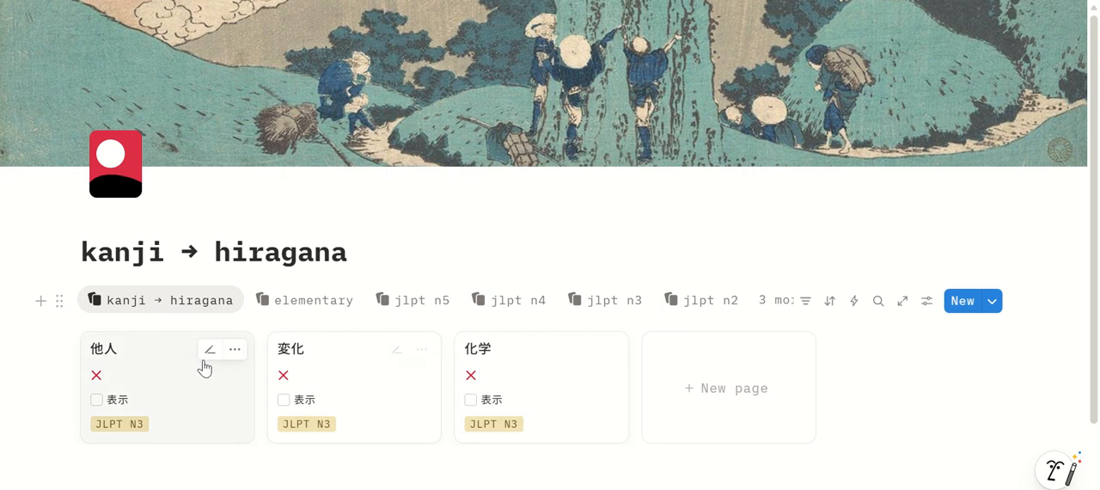
Answer the 他人 flashcard with "たにん", reveal its correct answer and rate it Low Confidence
scroll(198, 344, "down", 1)
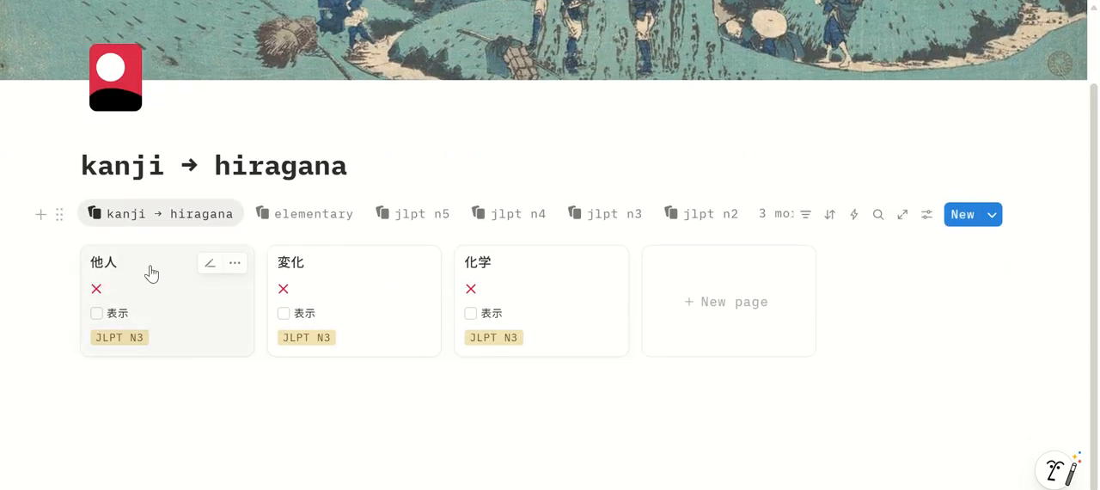
left_click(207, 263)
left_click(136, 289)
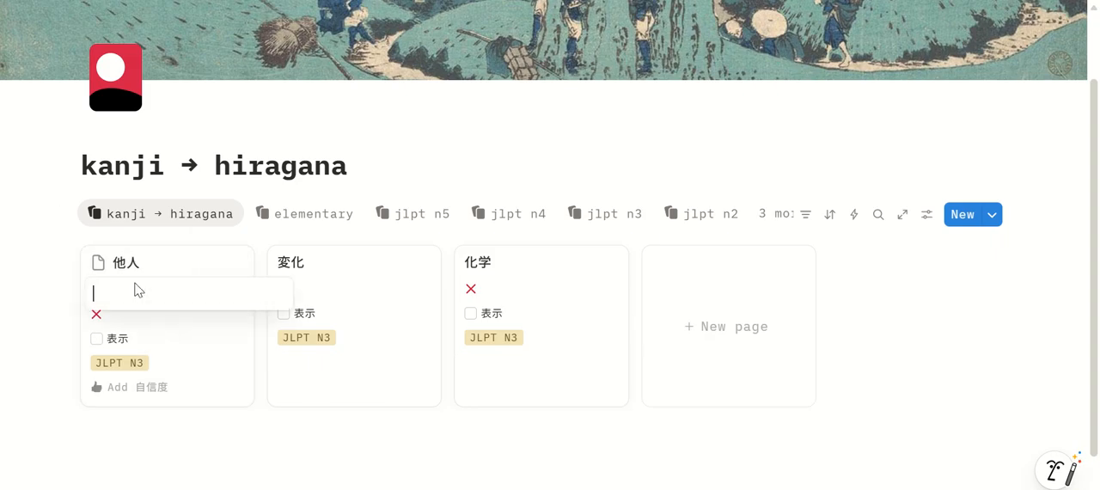
type("たにん")
key("Return")
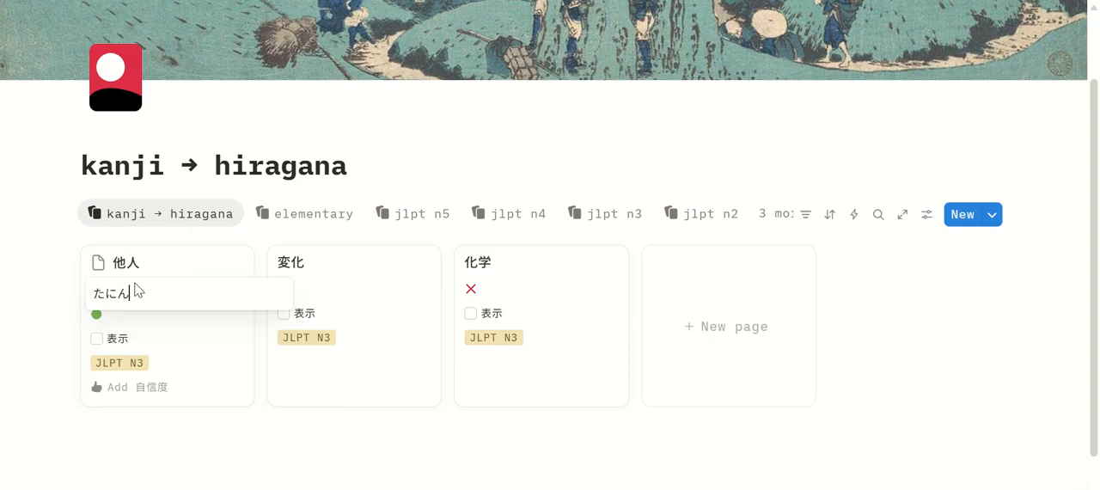
key("Return")
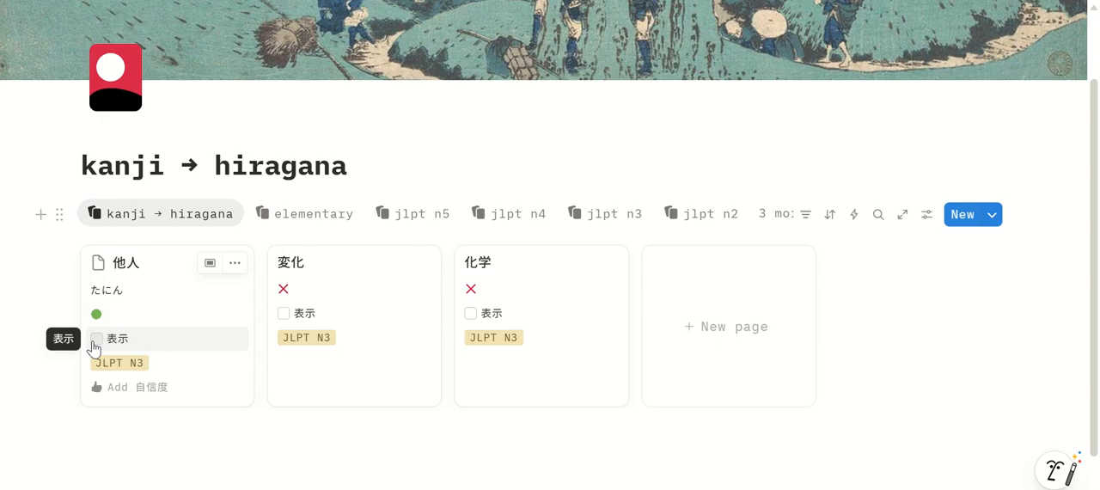
left_click(95, 339)
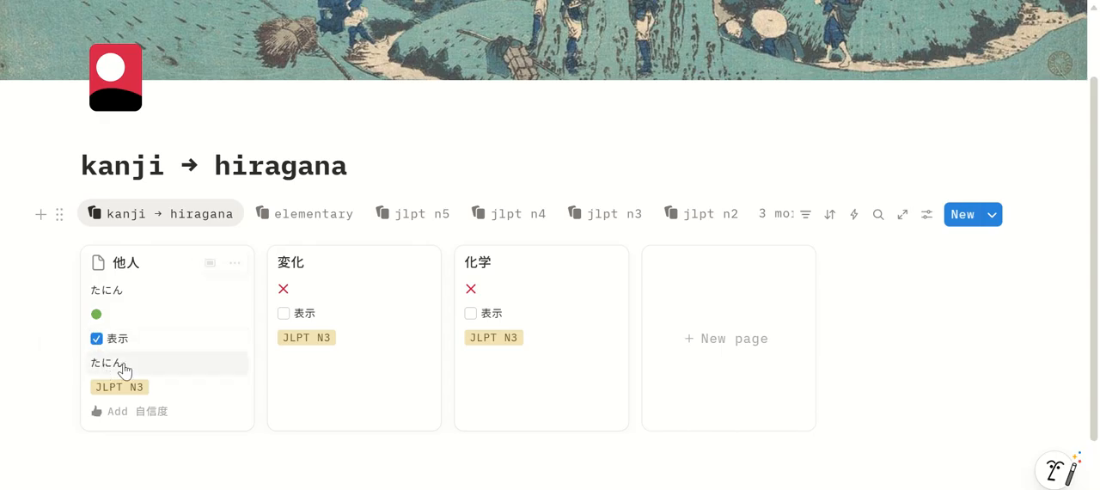
left_click(156, 420)
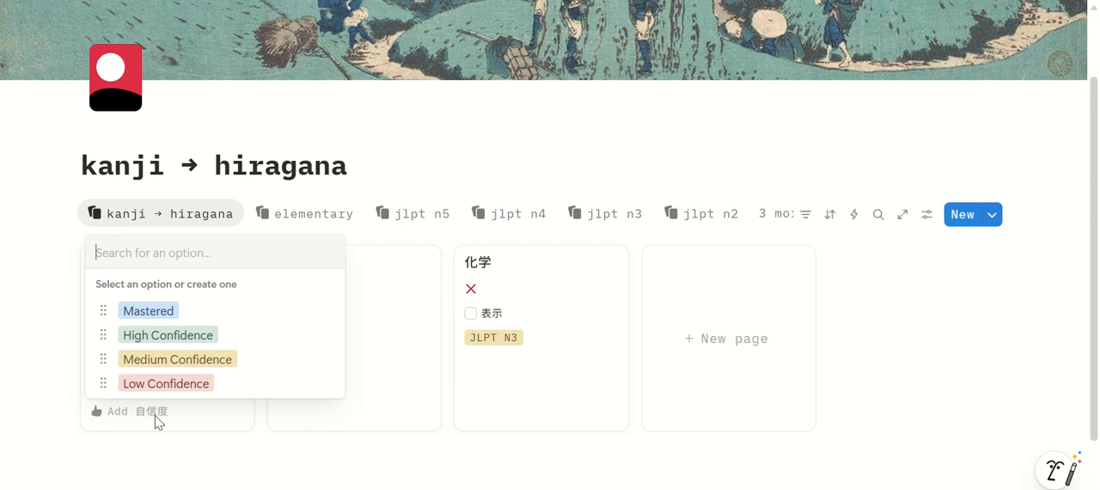
left_click(167, 384)
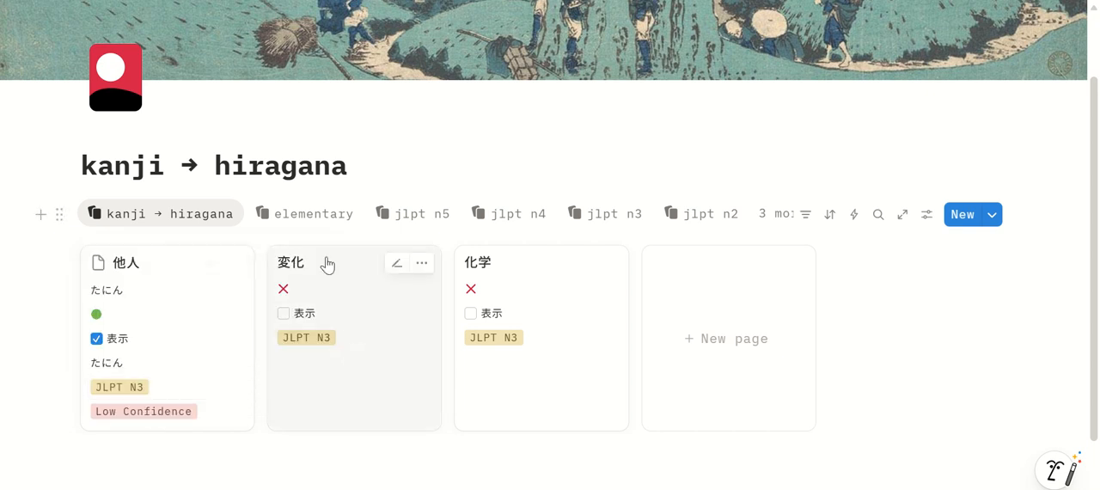
Answer the 変化 flashcard with "へんか", reveal its correct answer and rate it Medium Confidence
left_click(396, 263)
left_click(310, 294)
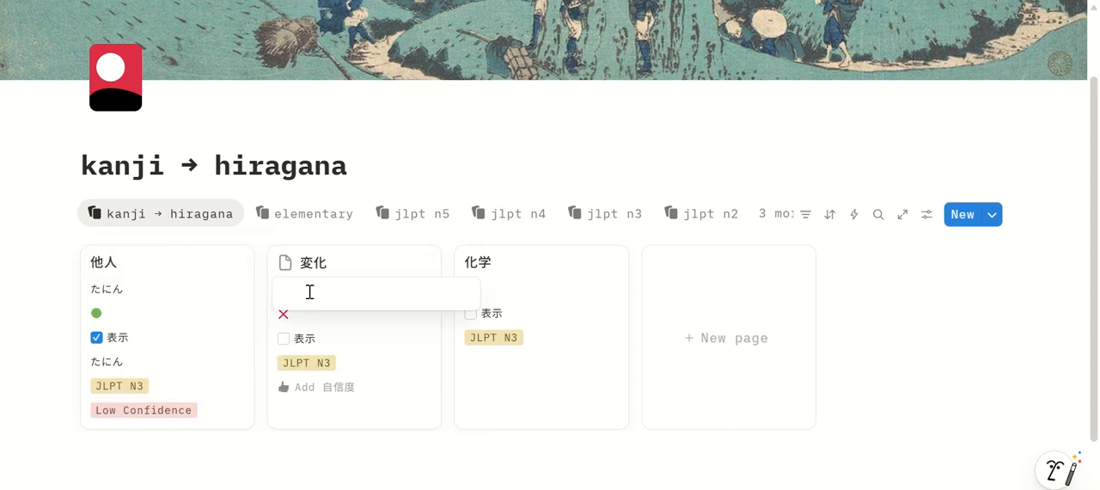
type("henka")
key("Return")
key("Return")
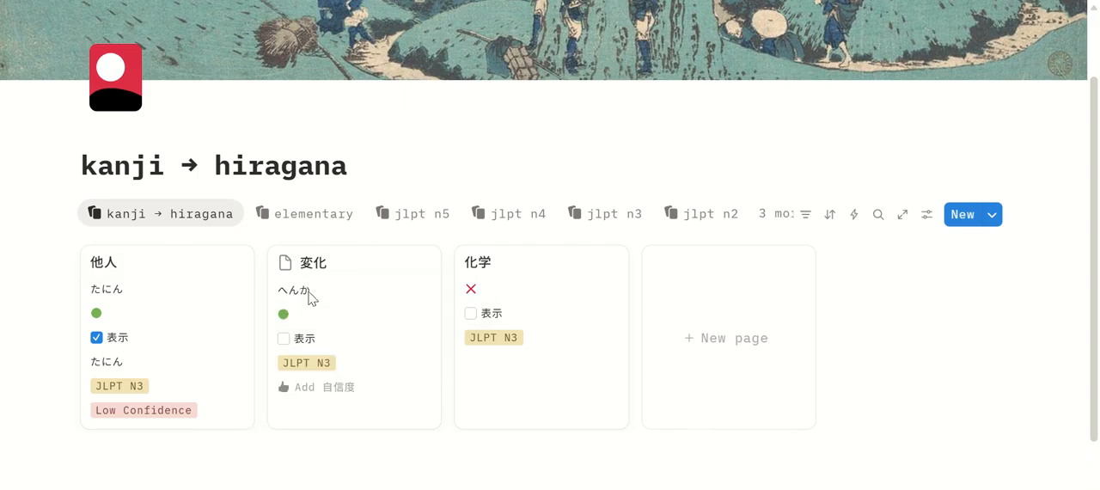
left_click(283, 338)
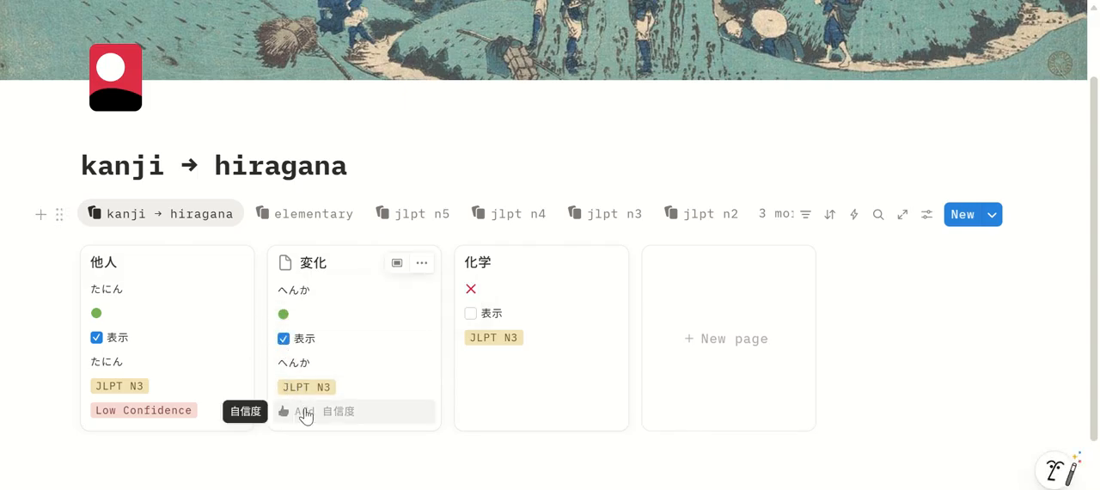
left_click(306, 411)
left_click(328, 359)
Answer the 化学 flashcard with "かがく", reveal its correct answer and rate it High Confidence
left_click(583, 263)
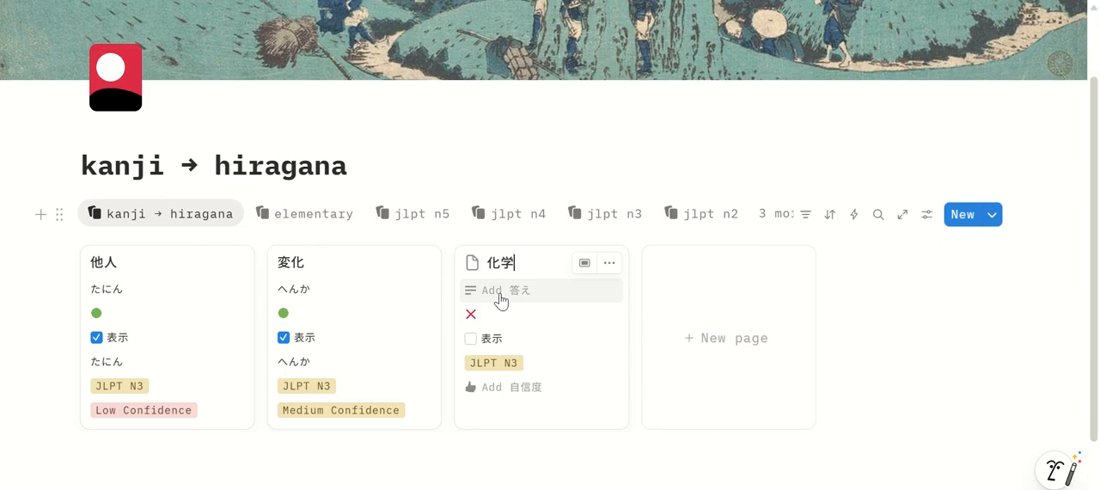
left_click(499, 295)
type("kagaku")
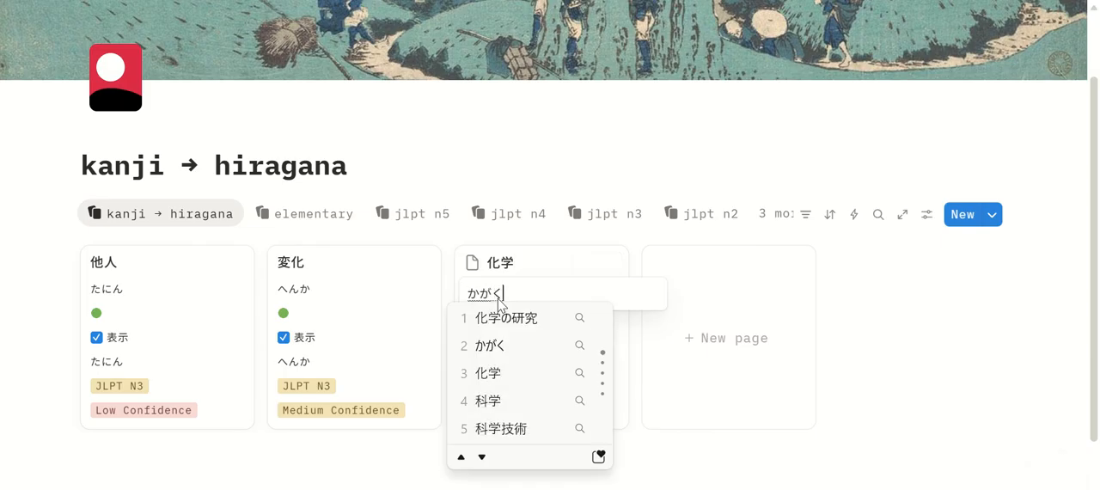
left_click(470, 340)
left_click(470, 340)
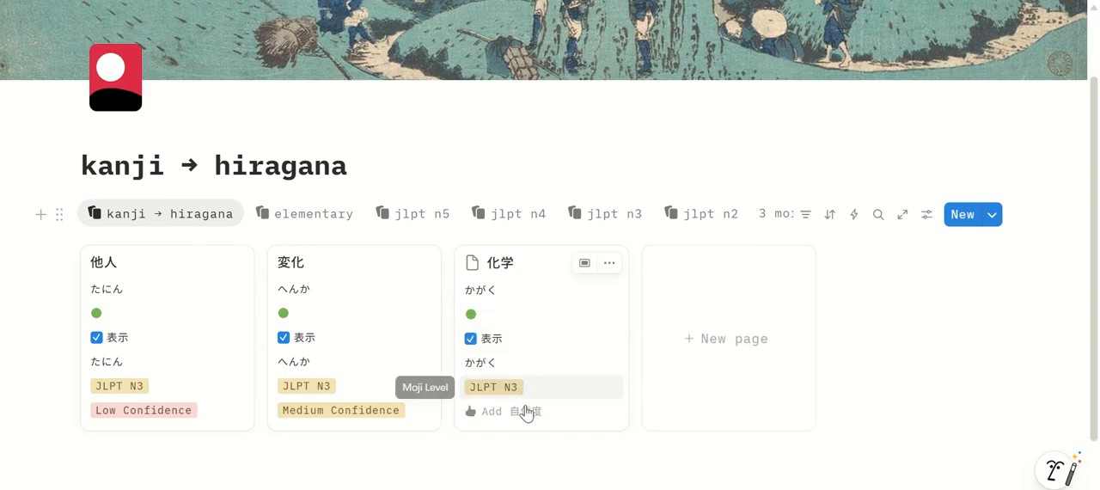
left_click(524, 411)
left_click(530, 344)
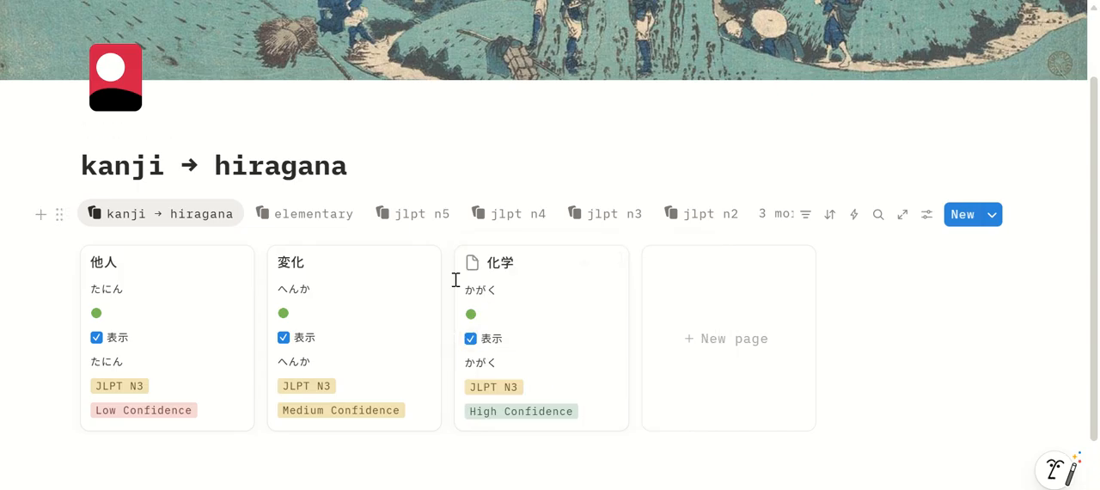
Check the jlpt n3 view of the kanji → hiragana flashcards, and open the study vault from the jlpt quest page
left_click(620, 220)
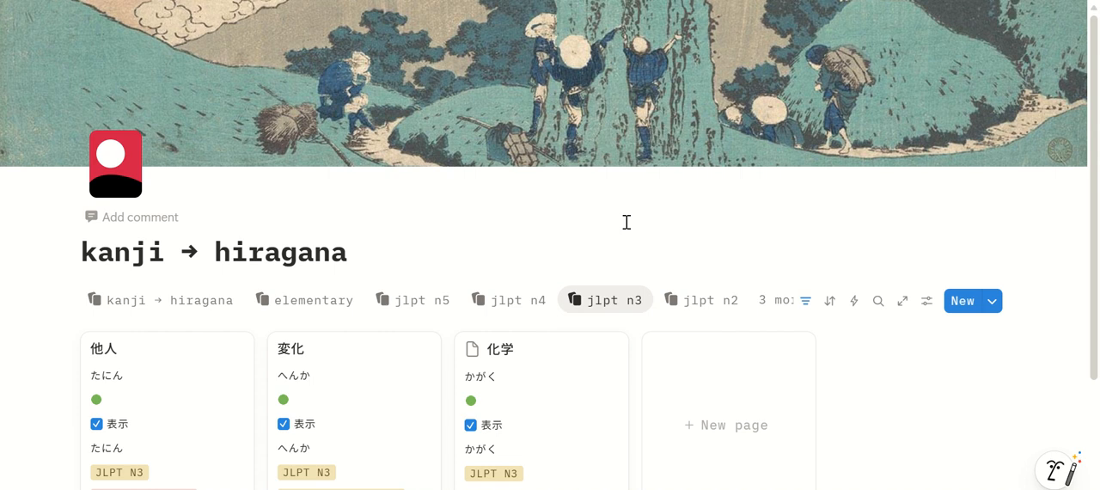
scroll(617, 238, "down", 2)
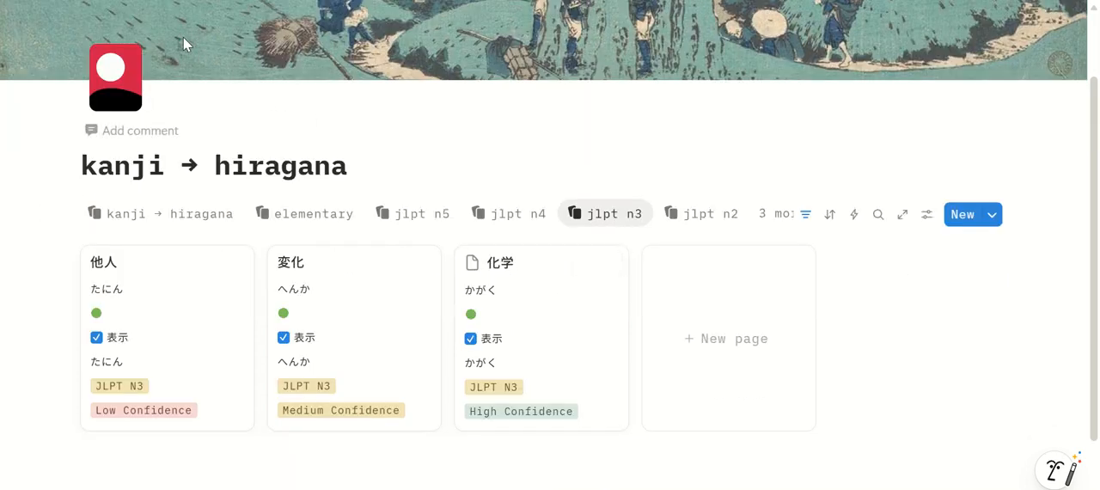
left_click(133, 0)
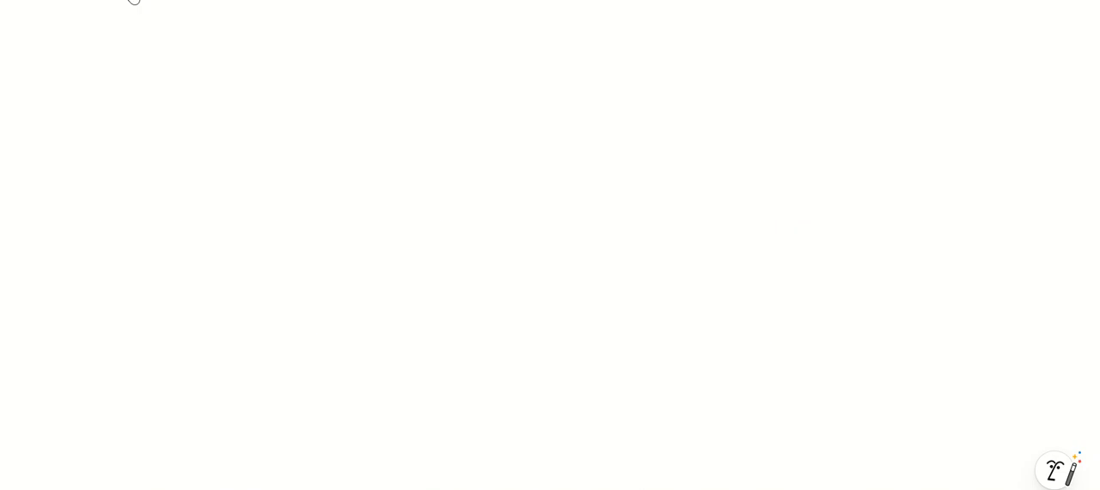
scroll(443, 301, "down", 6)
scroll(443, 298, "down", 5)
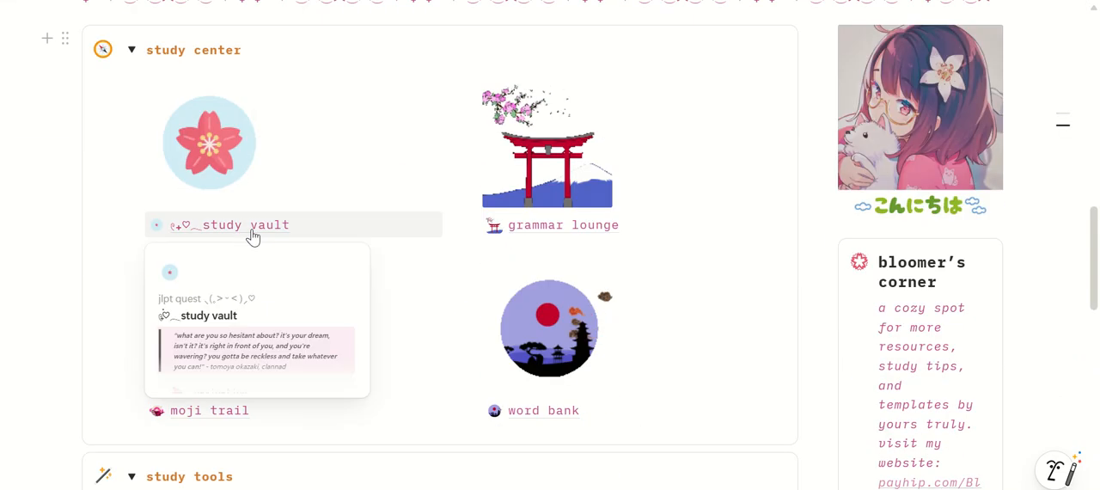
left_click(251, 230)
Log two grammar streak entries in the study vault calendar and move one of them to December 9
scroll(254, 229, "down", 3)
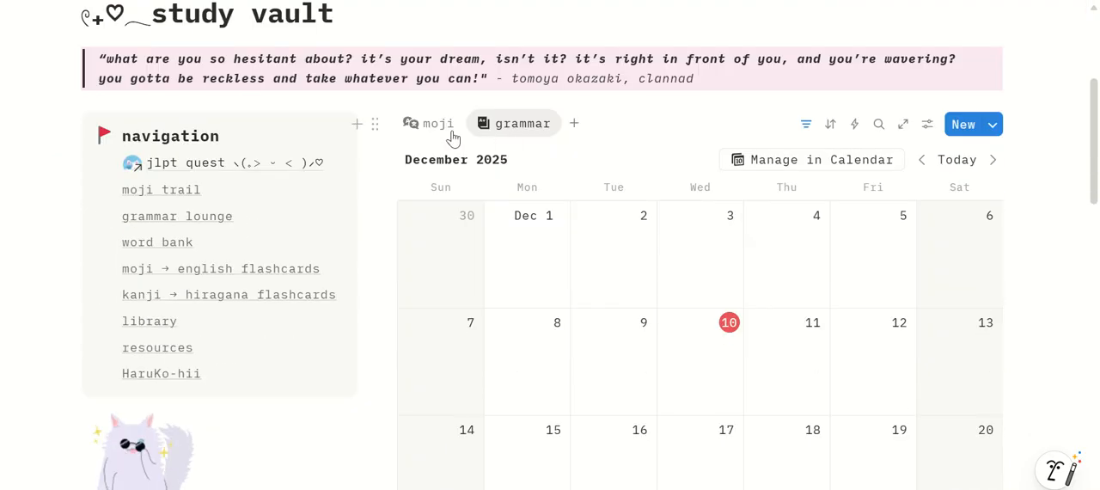
scroll(536, 288, "down", 3)
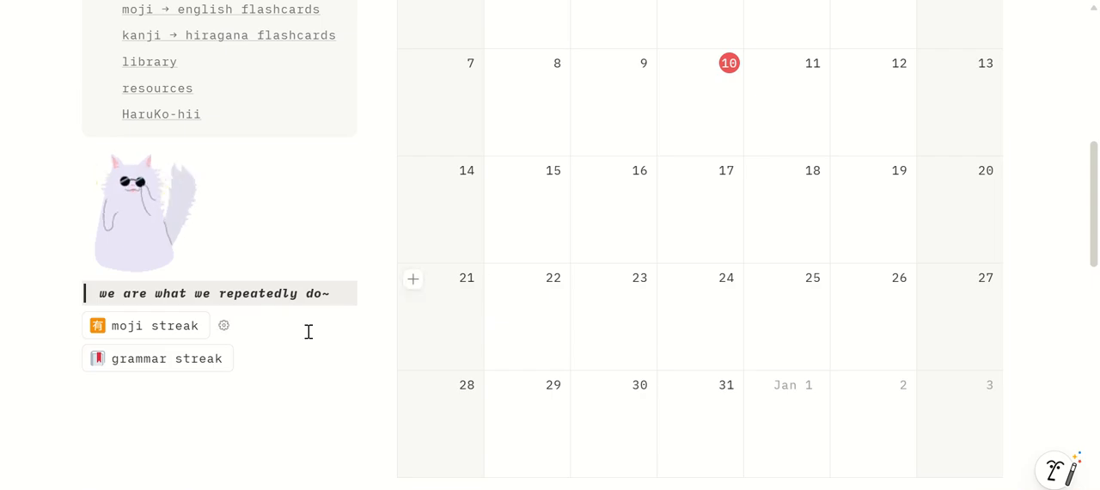
left_click(169, 371)
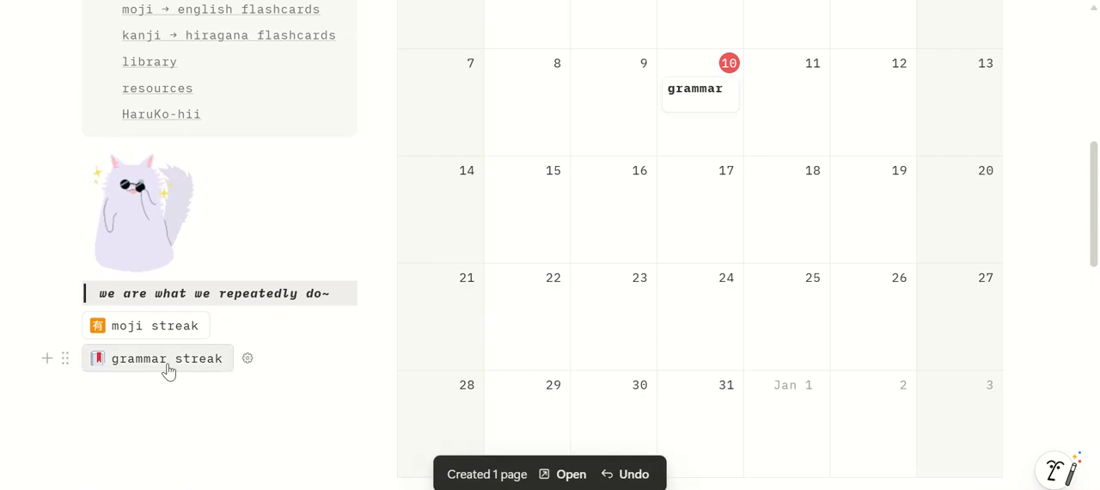
left_click(183, 358)
scroll(822, 274, "up", 2)
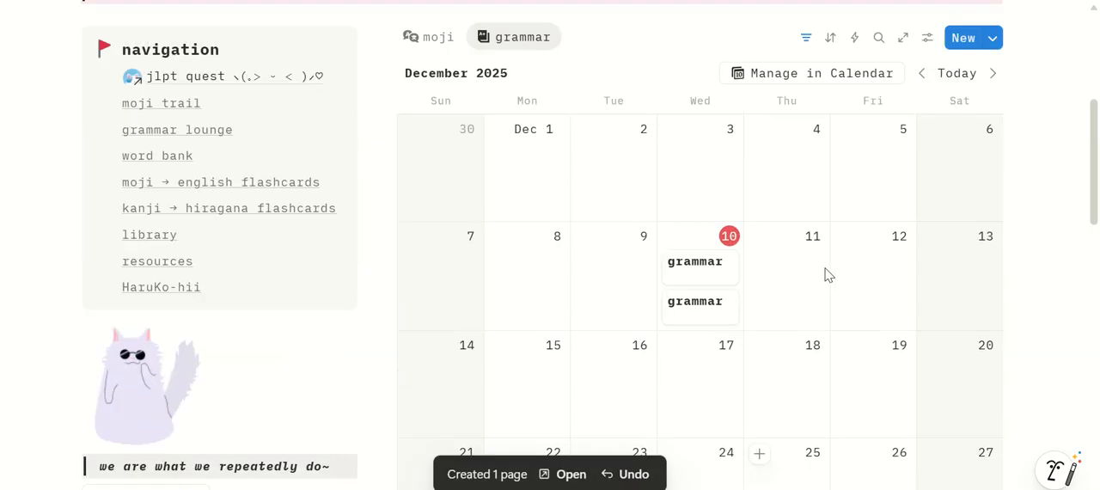
left_click_drag(703, 302, 612, 268)
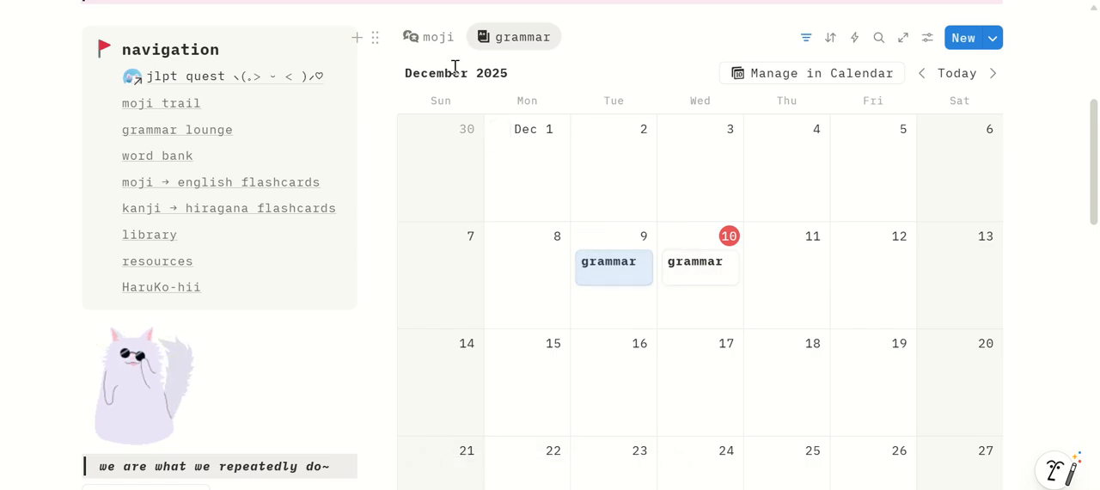
Log two moji streak entries in the moji calendar and move one of them to December 9
left_click(436, 37)
scroll(510, 301, "down", 2)
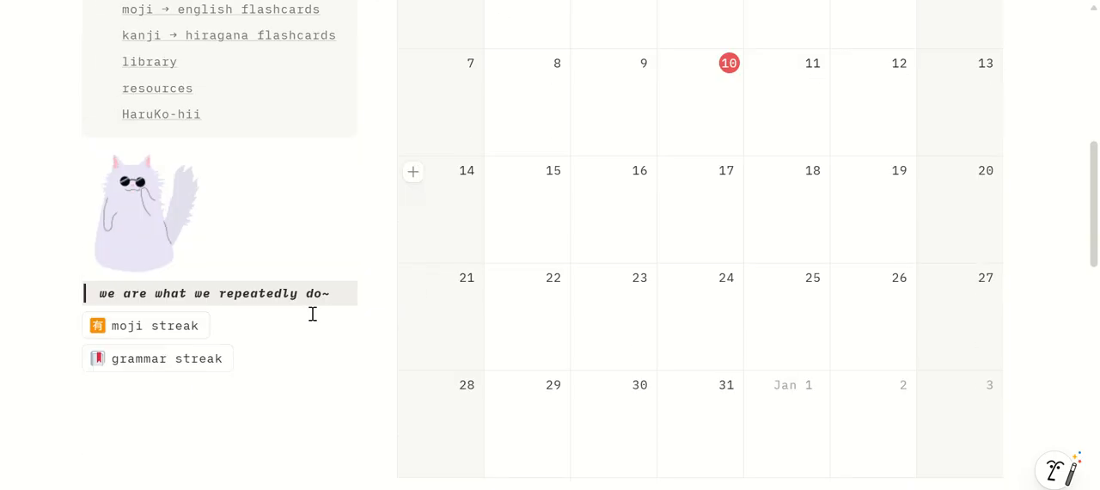
left_click(175, 337)
scroll(626, 229, "up", 1)
left_click_drag(756, 226, 619, 194)
Return to the jlpt quest page and check the moji and grammar streaks in the jlpt prep streak counter
scroll(810, 290, "up", 3)
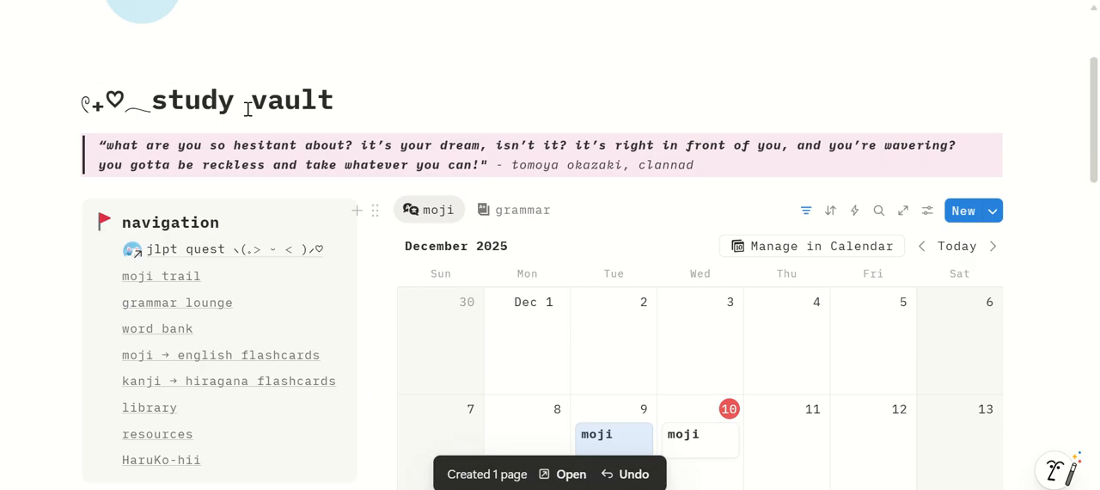
left_click(184, 250)
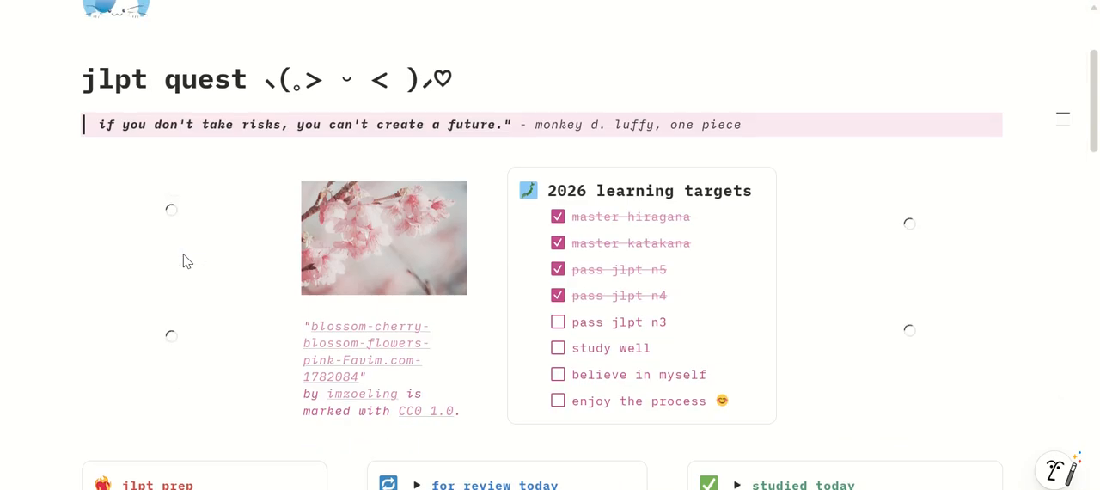
scroll(184, 258, "down", 3)
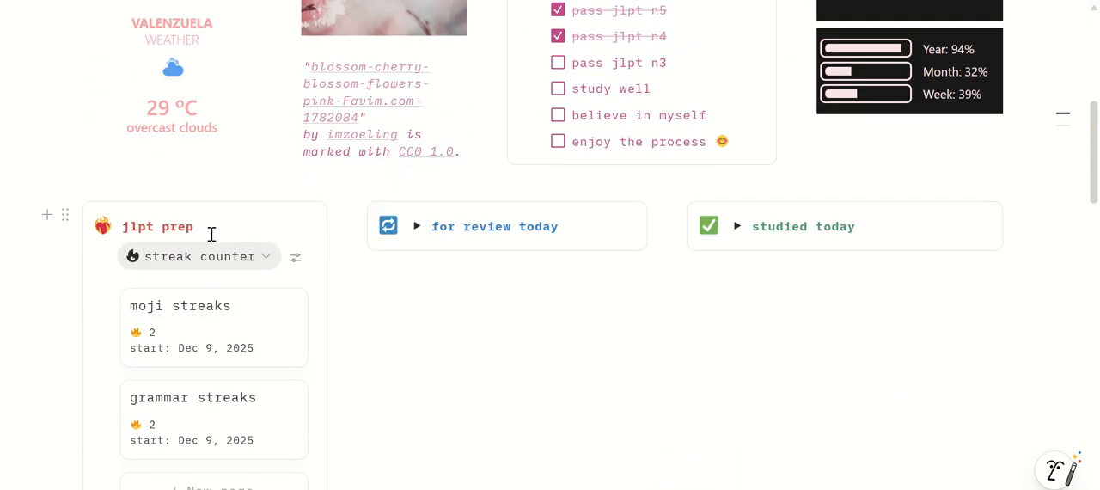
scroll(211, 234, "down", 1)
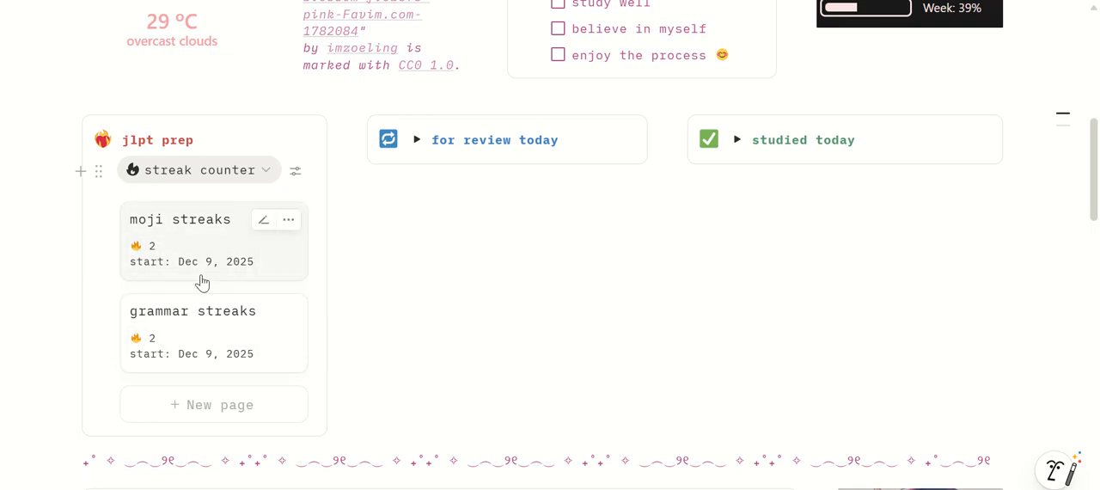
Reopen the study vault and move the December 9 moji and grammar entries to December 8 in their calendars
scroll(202, 283, "down", 3)
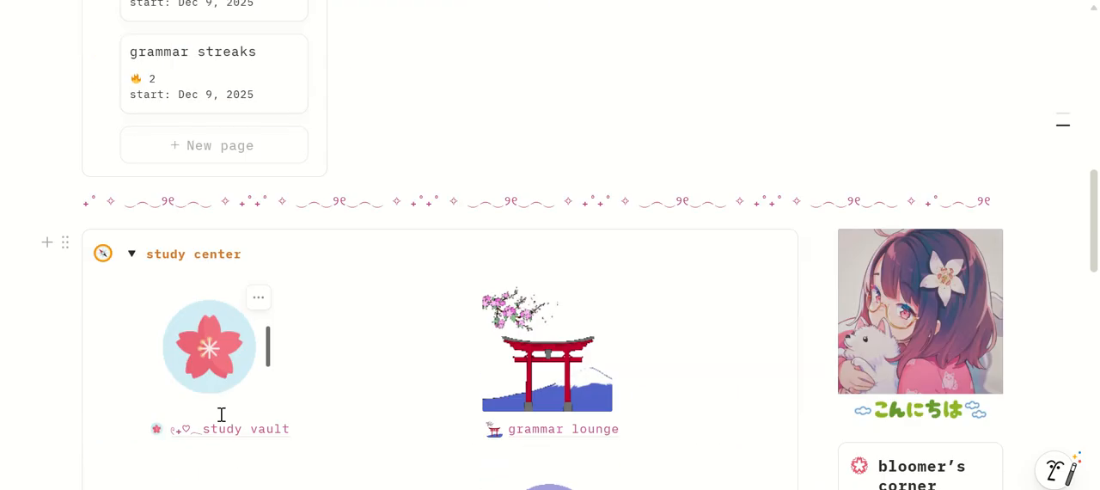
left_click(215, 421)
scroll(617, 282, "down", 3)
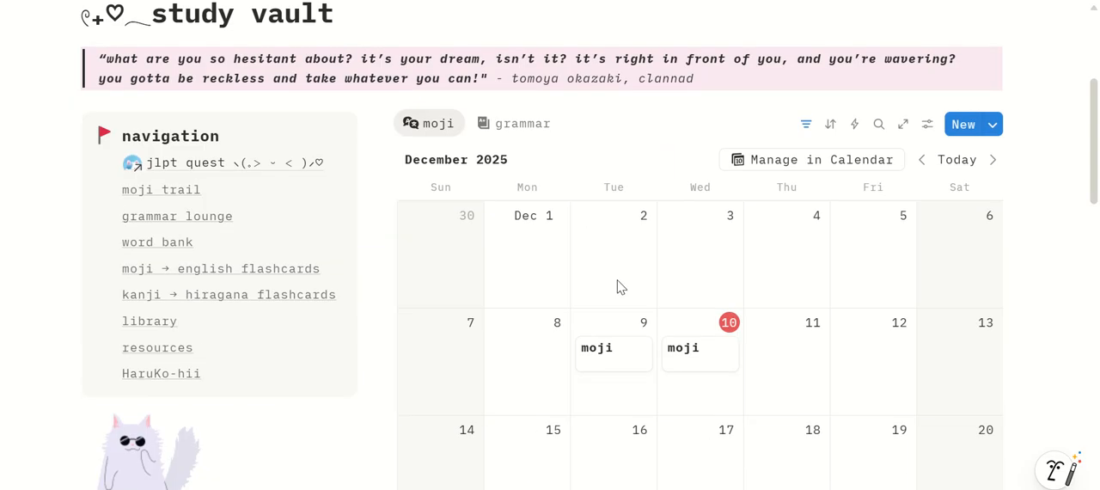
left_click_drag(602, 352, 524, 359)
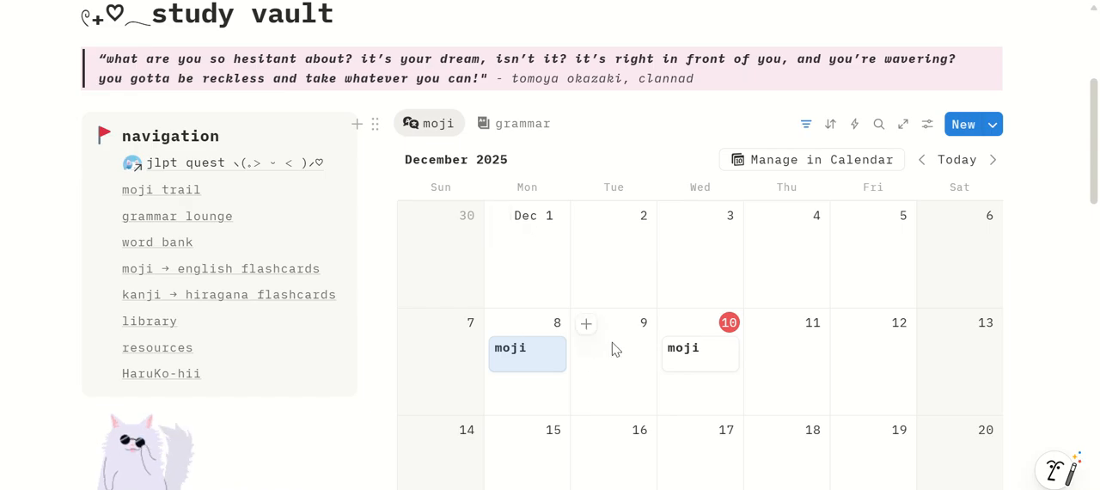
left_click(512, 127)
left_click_drag(601, 365, 529, 370)
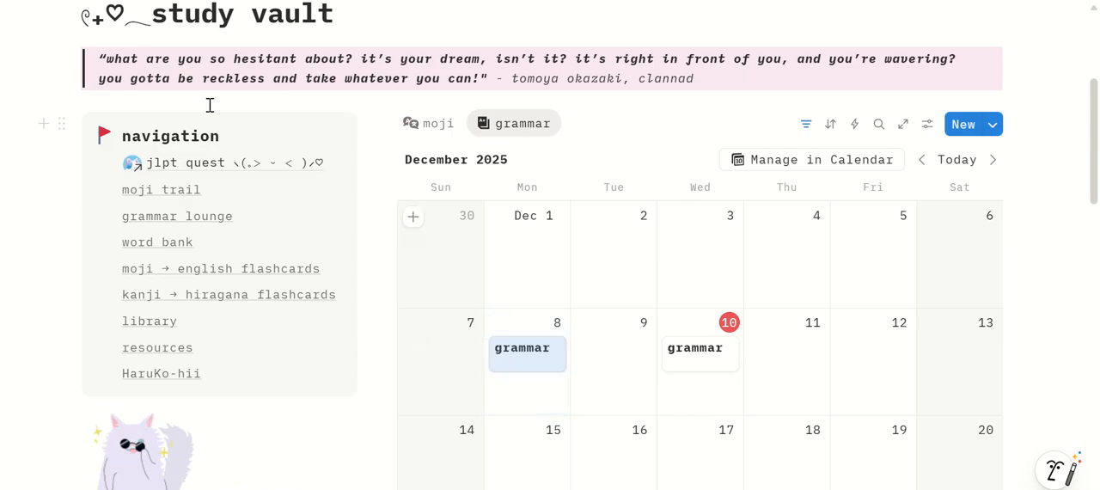
Go back to the jlpt quest page and check how the moji and grammar streaks changed in the streak counter
left_click(186, 162)
scroll(337, 258, "down", 5)
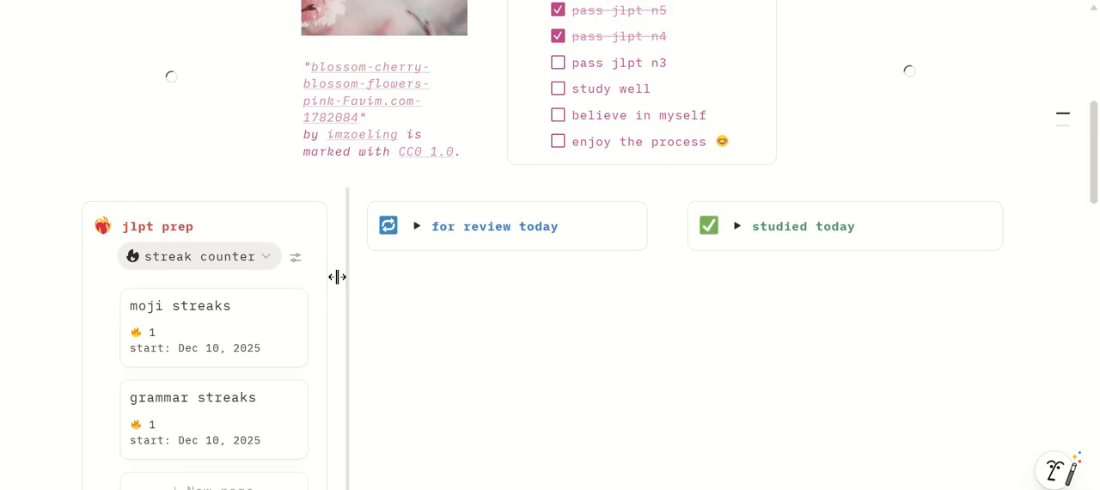
scroll(327, 280, "down", 2)
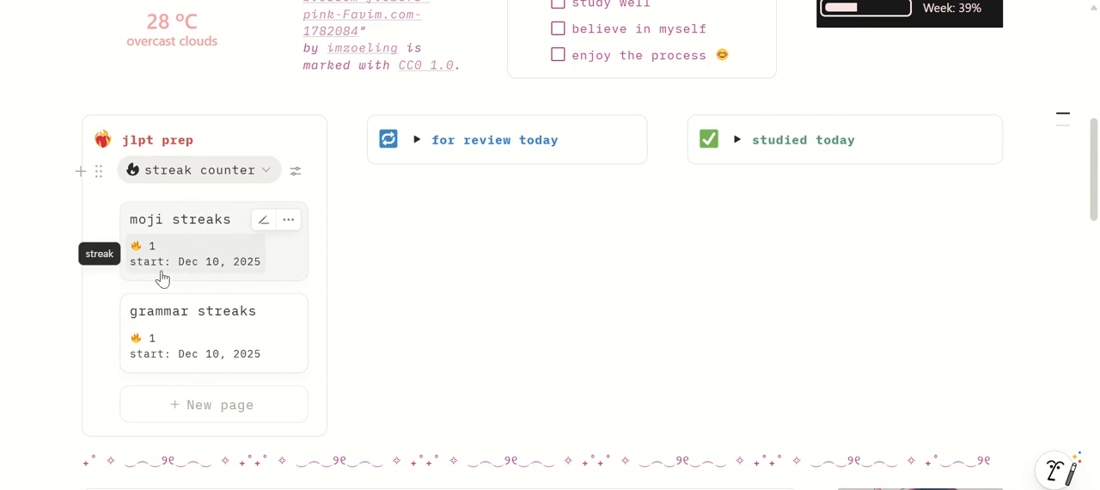
scroll(266, 294, "down", 5)
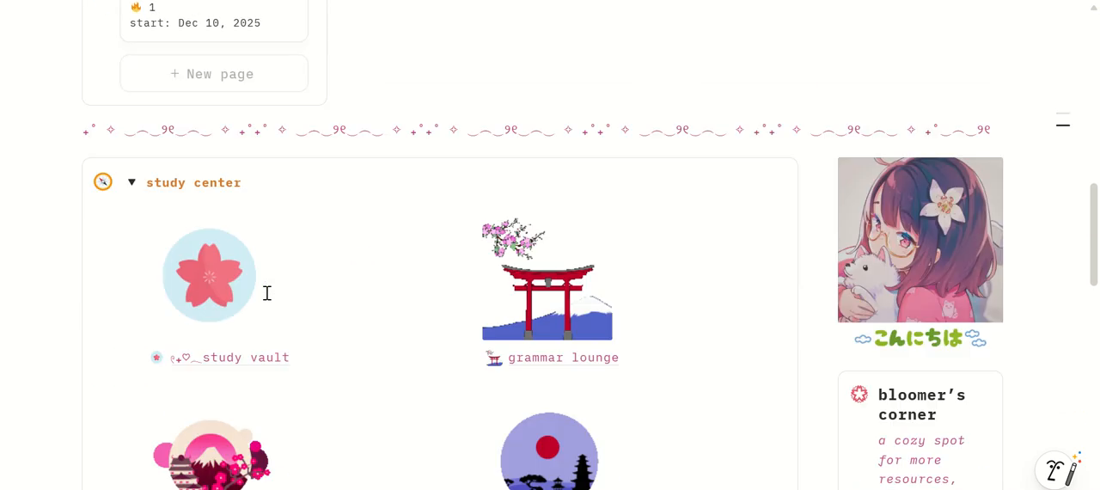
Reopen the study vault and move the December 8 grammar and moji entries to December 9 in their calendars
left_click(229, 345)
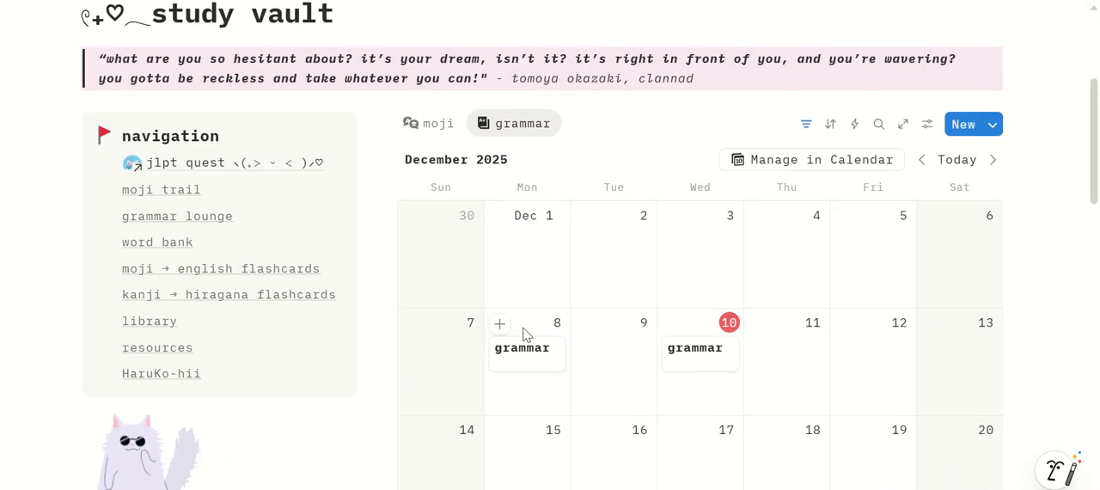
left_click_drag(526, 337, 593, 354)
left_click(428, 123)
Return to the jlpt quest page and recheck both streaks in the jlpt prep section
left_click(180, 162)
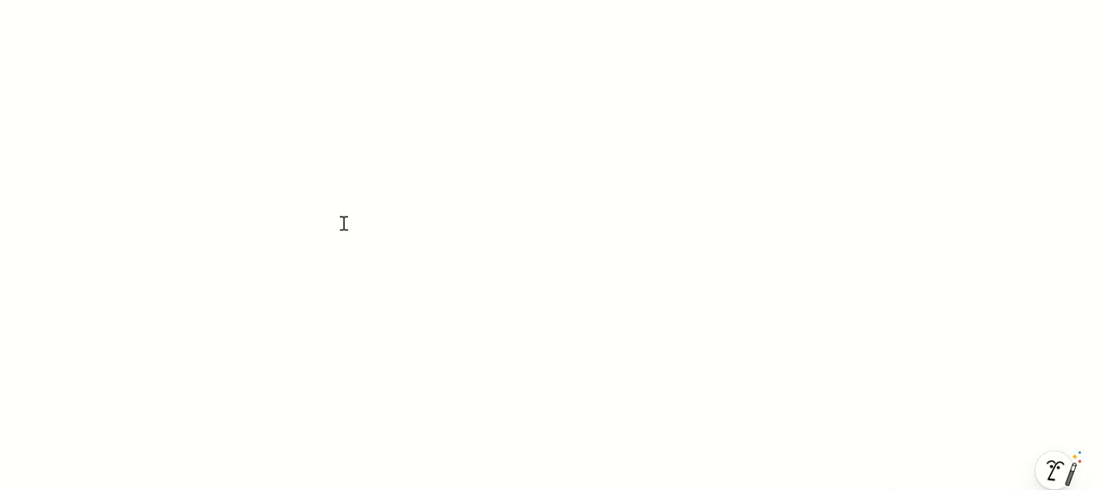
scroll(448, 308, "down", 4)
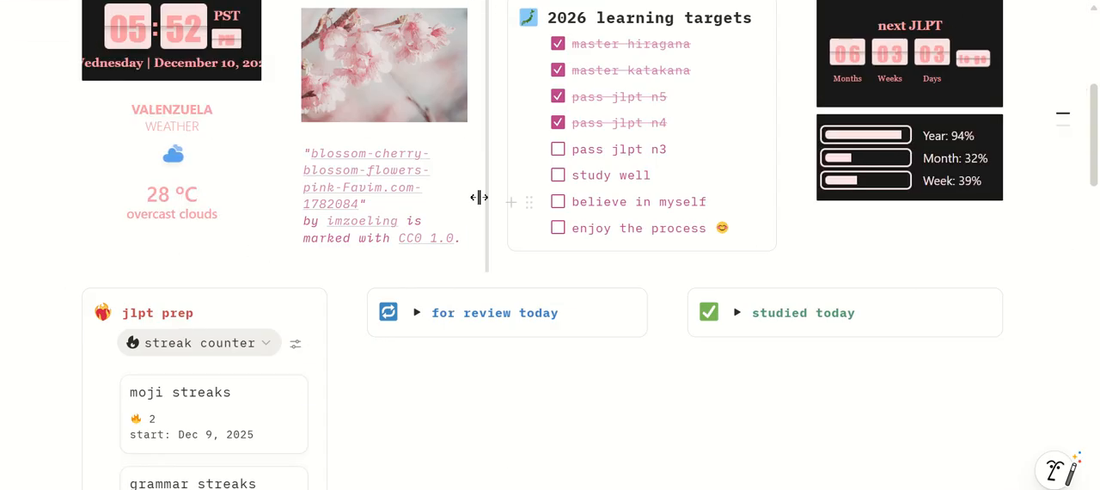
scroll(479, 196, "down", 1)
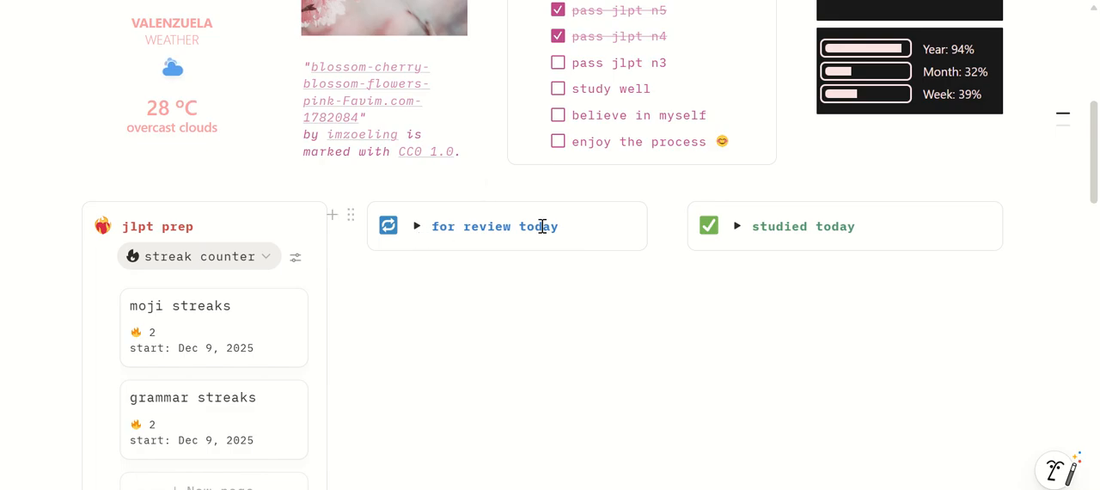
Expand the studied today and for review today sections to show their moji and grammar lists
scroll(863, 227, "down", 1)
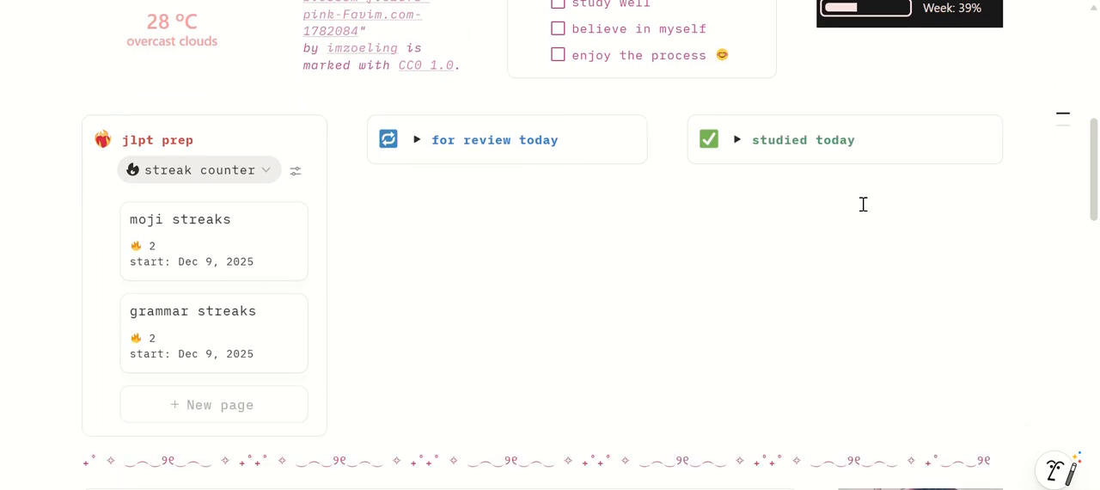
left_click(737, 140)
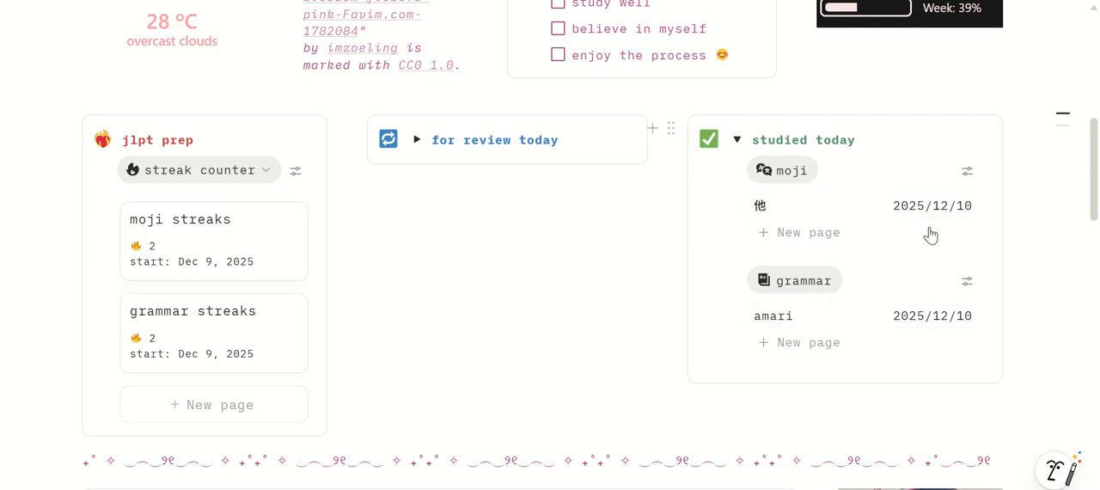
left_click(415, 140)
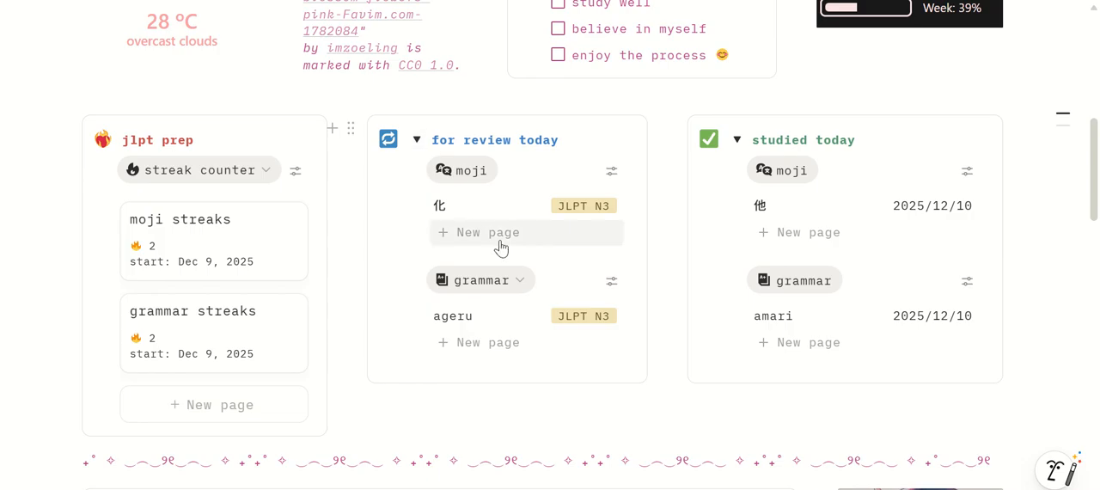
Open the moji trail from the study center and show its jlpt n3 table as a full page
scroll(501, 247, "down", 3)
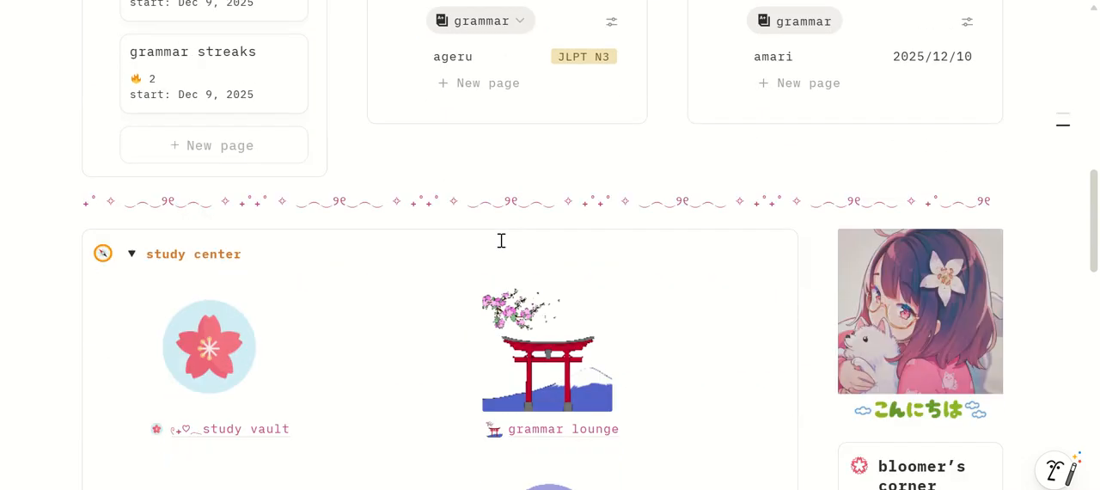
scroll(501, 241, "down", 1)
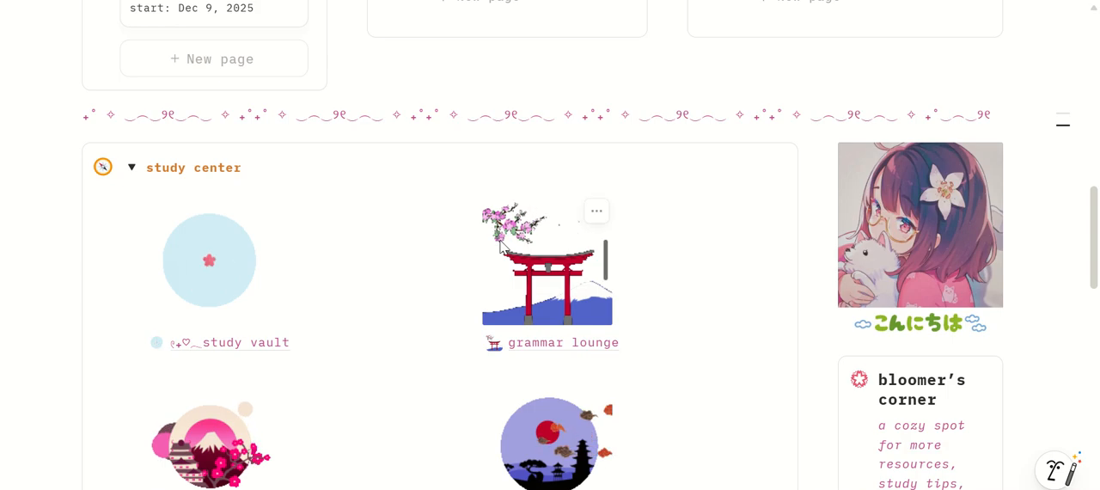
scroll(501, 245, "down", 1)
left_click(220, 437)
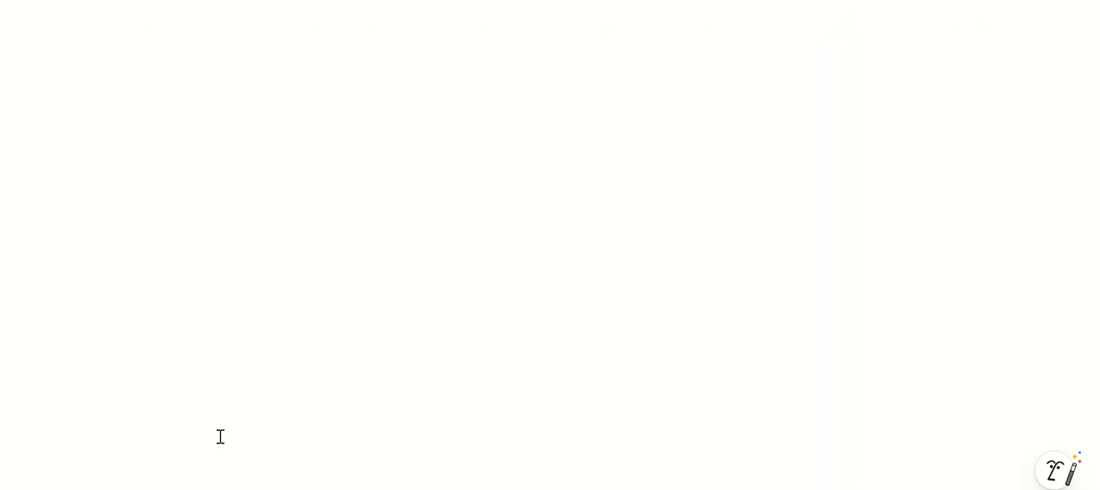
scroll(705, 330, "down", 3)
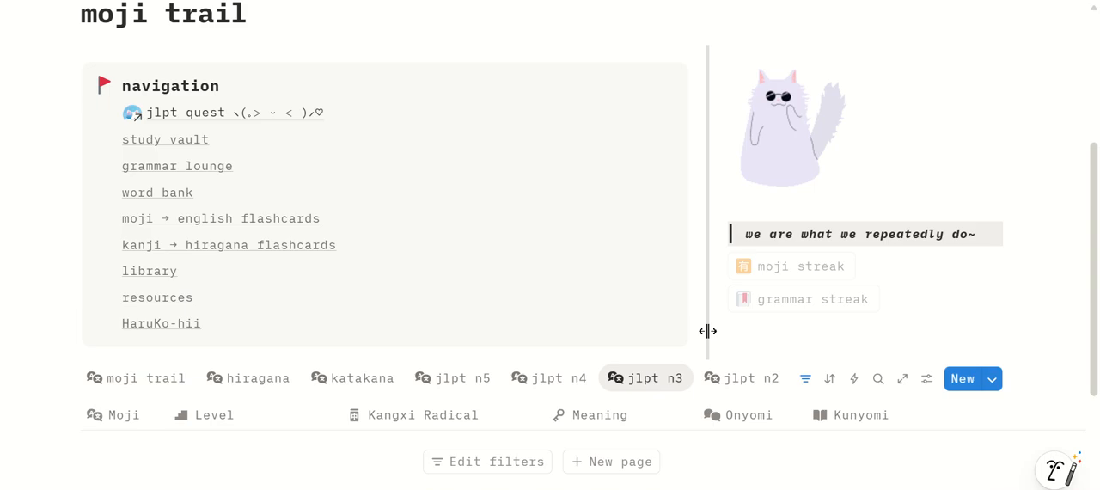
left_click(902, 380)
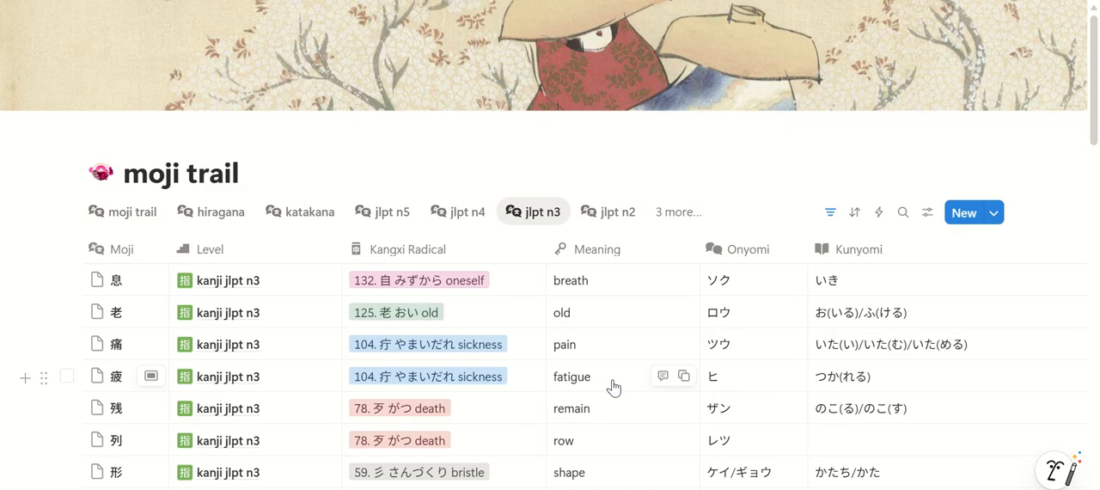
Examine the confidence level, last studied date, progress and readings of the last two moji in the jlpt n3 table
scroll(1019, 474, "right", 10)
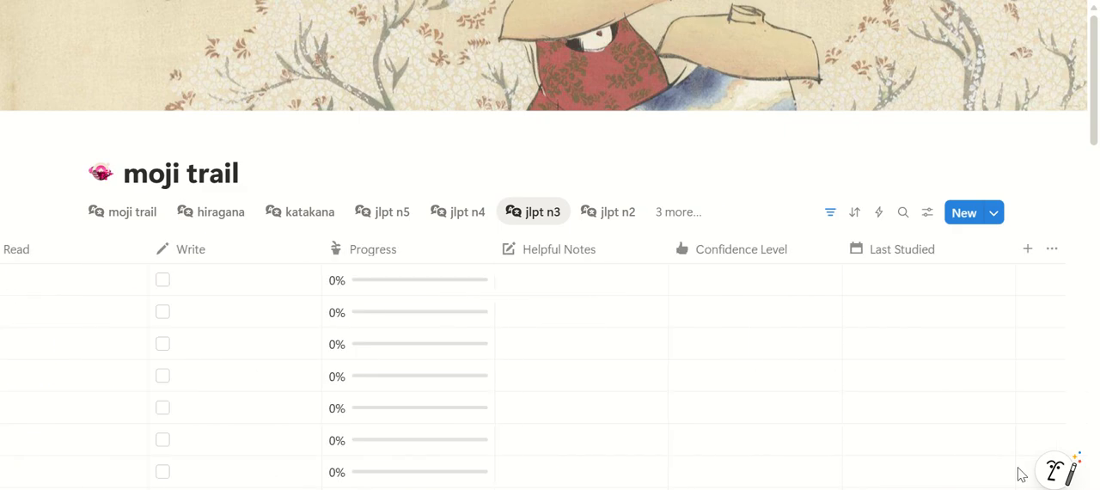
scroll(1093, 334, "down", 5)
scroll(1092, 333, "down", 8)
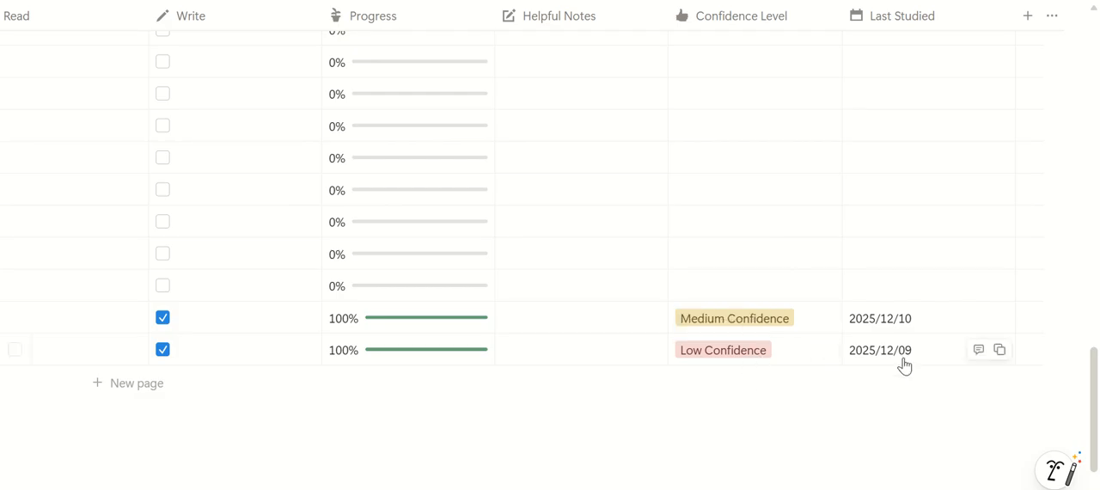
scroll(838, 476, "left", 10)
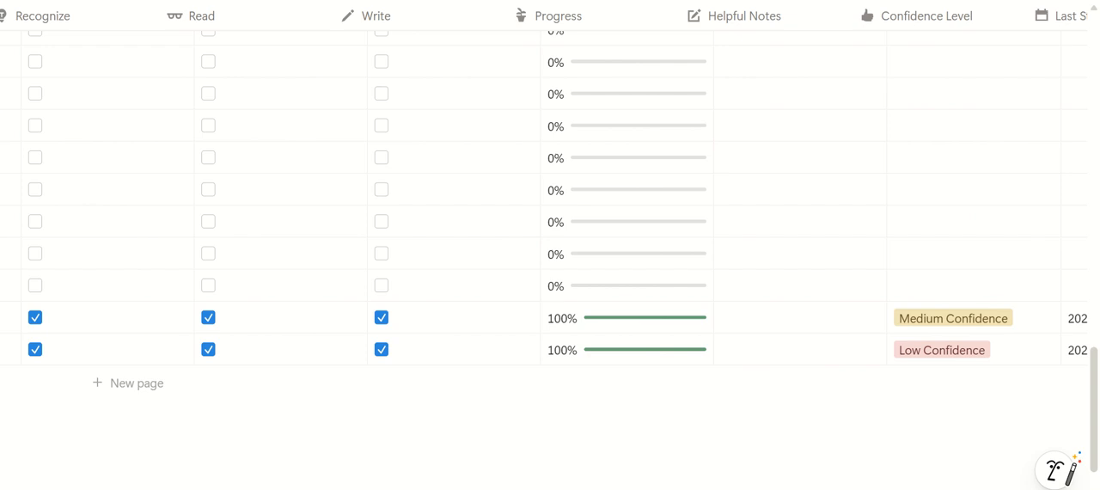
scroll(550, 197, "left", 15)
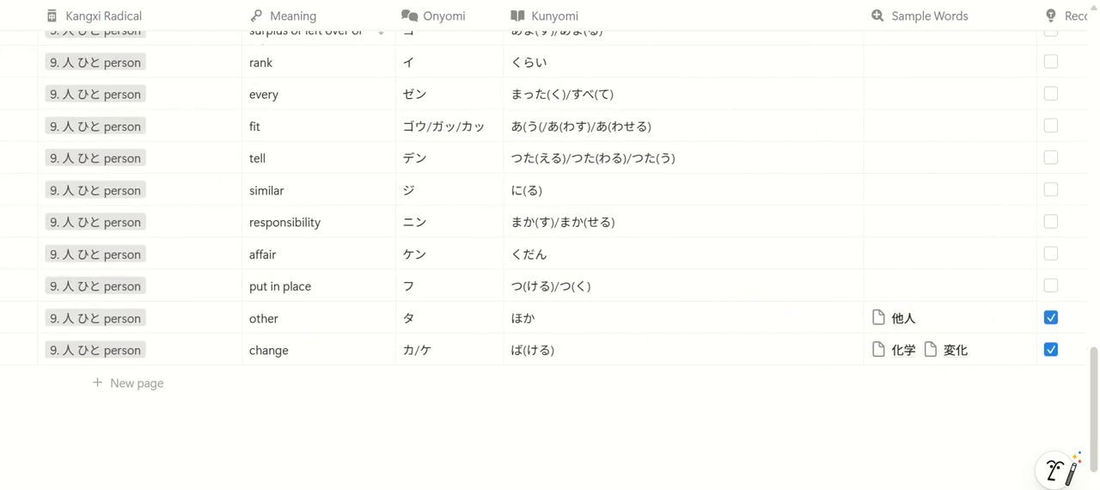
scroll(180, 463, "left", 8)
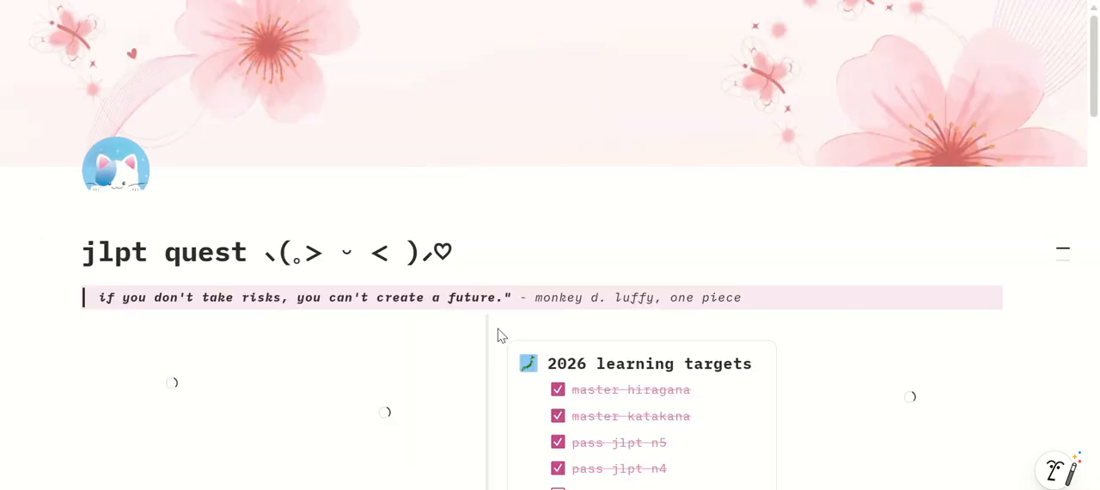
Review the for review today and studied today lists beside the streak counter on the jlpt quest page
scroll(498, 336, "down", 7)
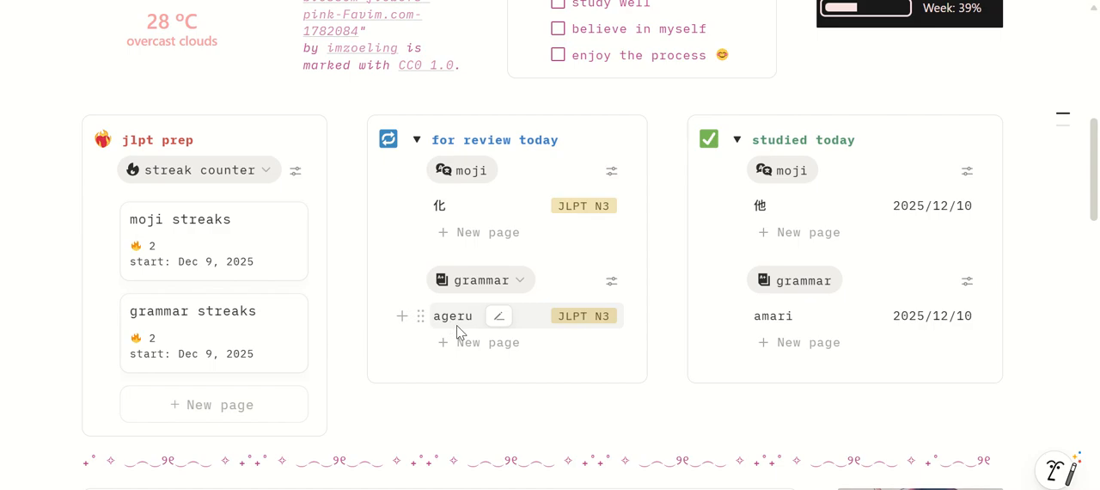
scroll(834, 319, "up", 1)
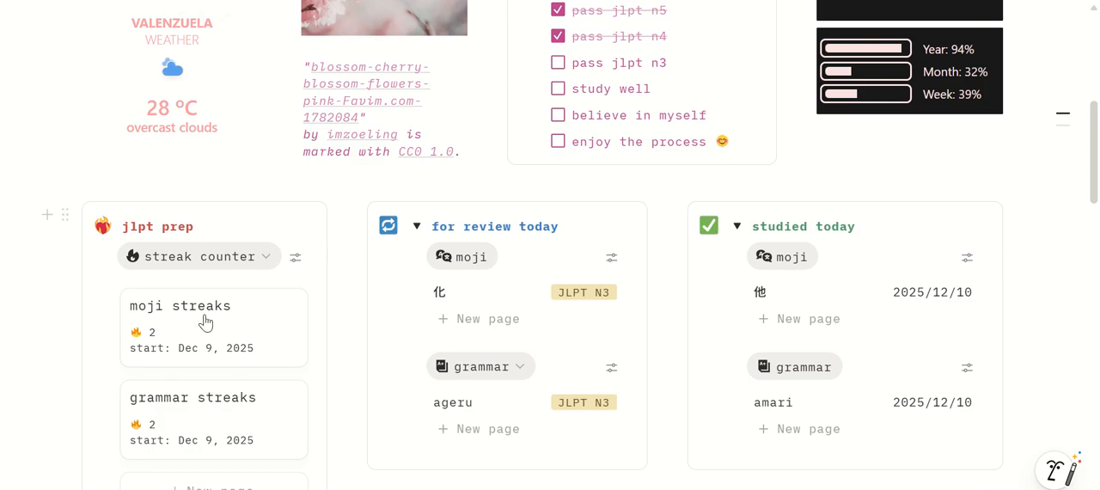